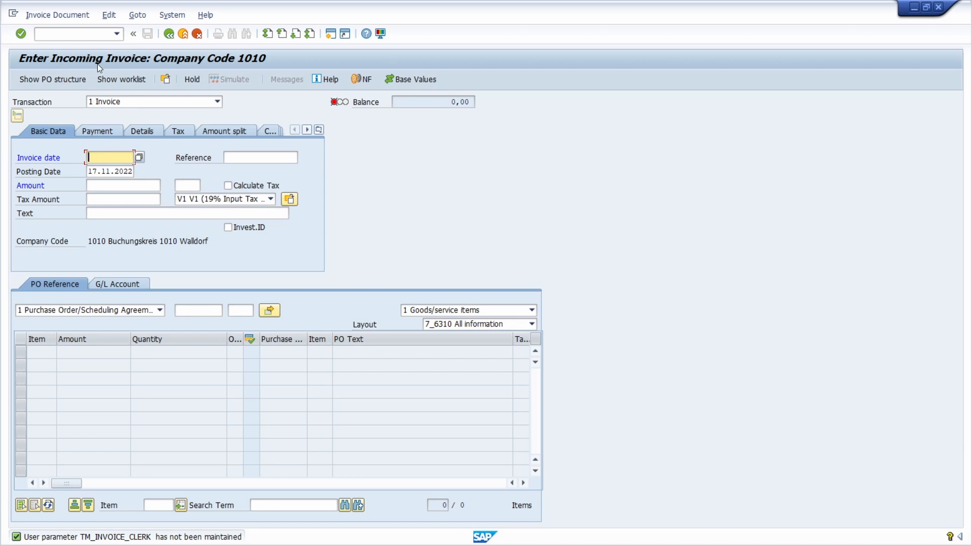
Return to the SAP Easy Access menu and open MIRO - Enter Incoming Invoice from the favorites.
click(169, 34)
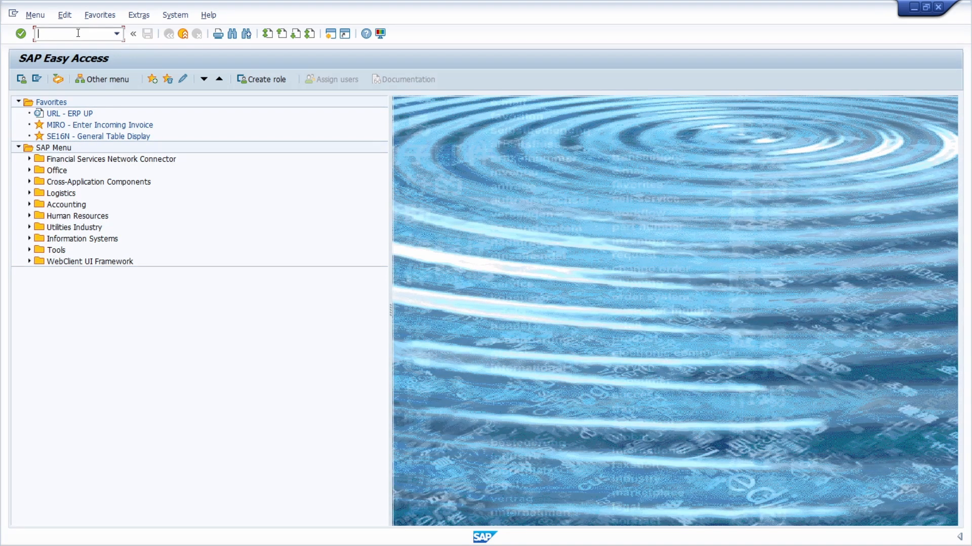
double_click(62, 125)
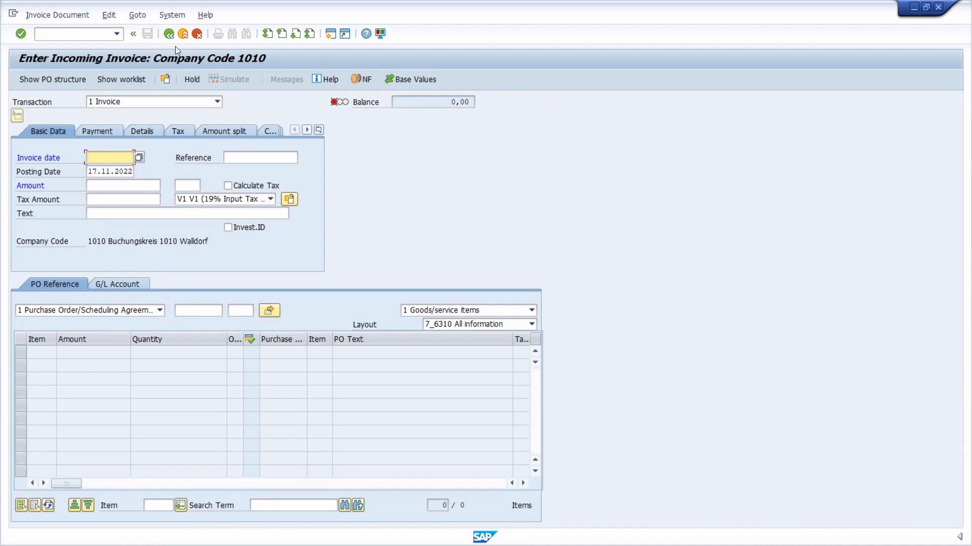
Leave the invoice entry and open SBWP - Workplace from the Office folder of the SAP menu.
click(168, 33)
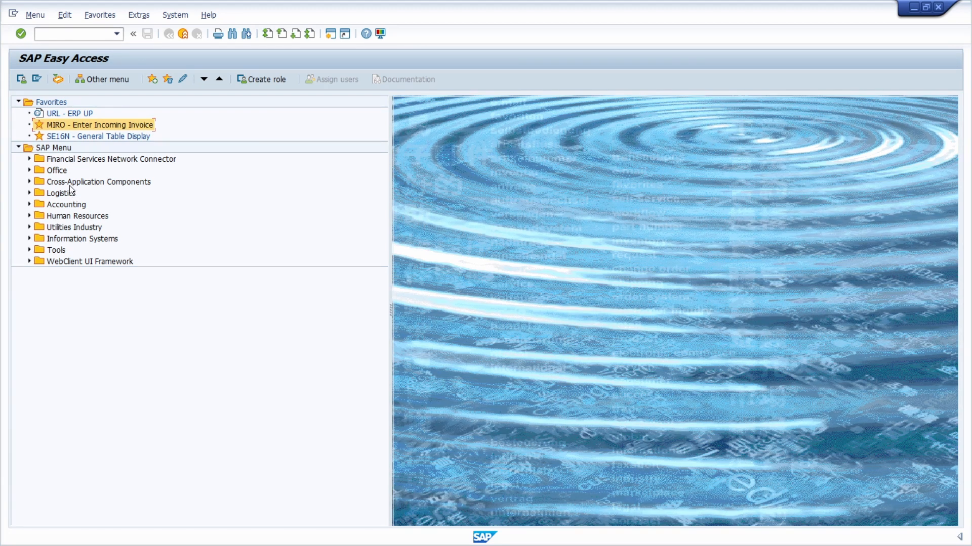
click(29, 170)
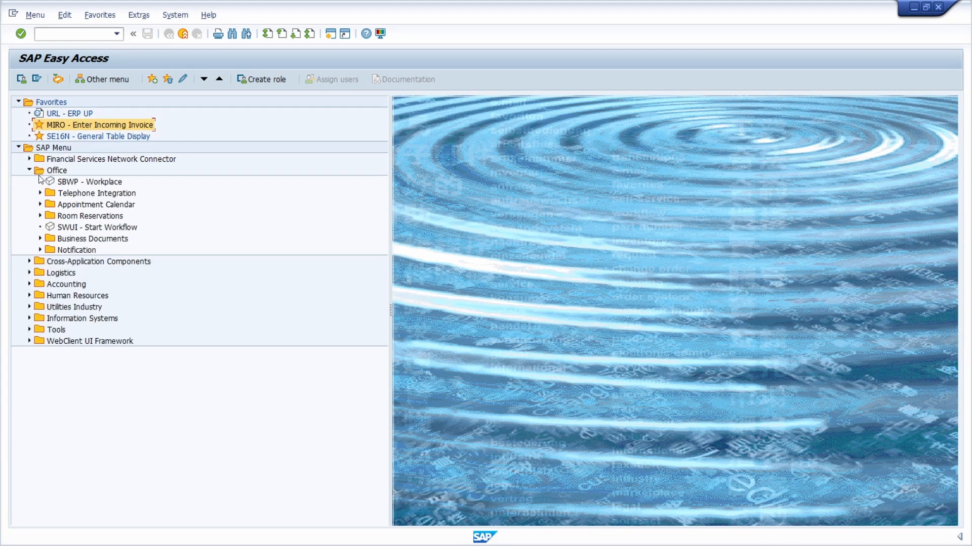
double_click(78, 182)
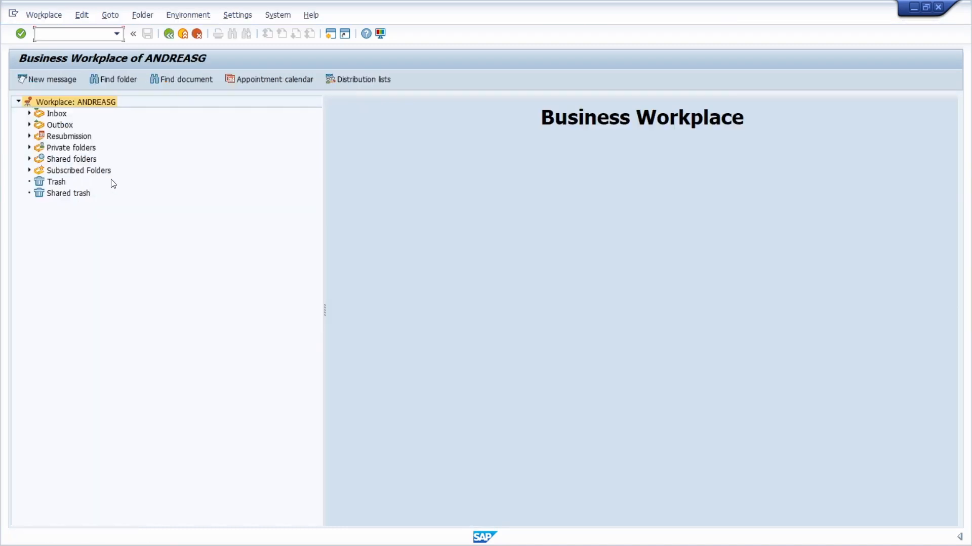
Return to SAP Easy Access, turn off Display Technical Names, and select the Workplace entry in the Office folder.
click(169, 34)
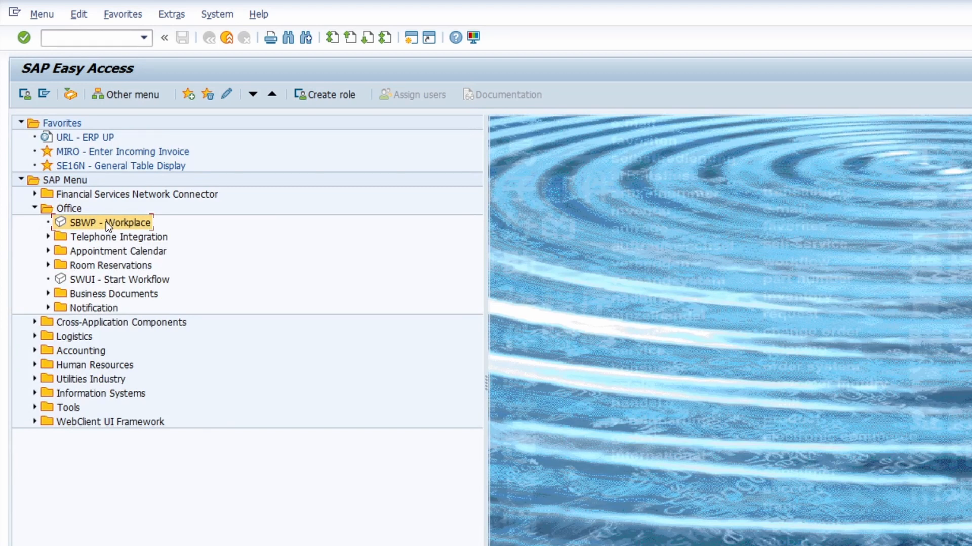
click(175, 16)
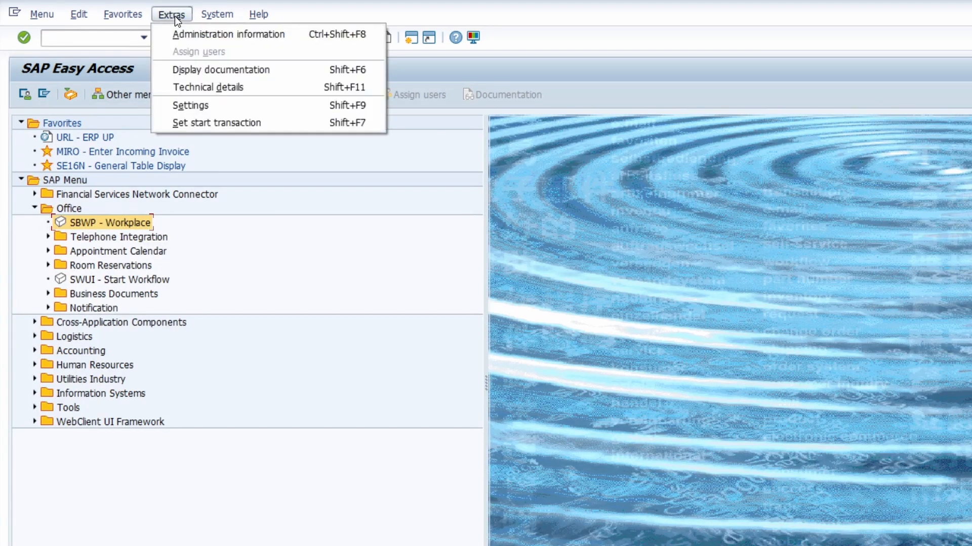
click(257, 107)
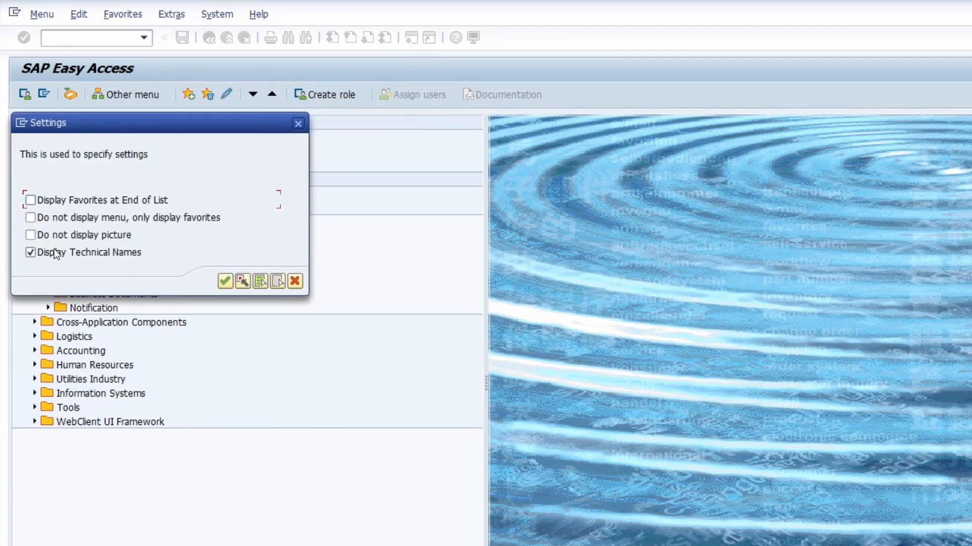
click(45, 254)
drag(174, 126, 289, 120)
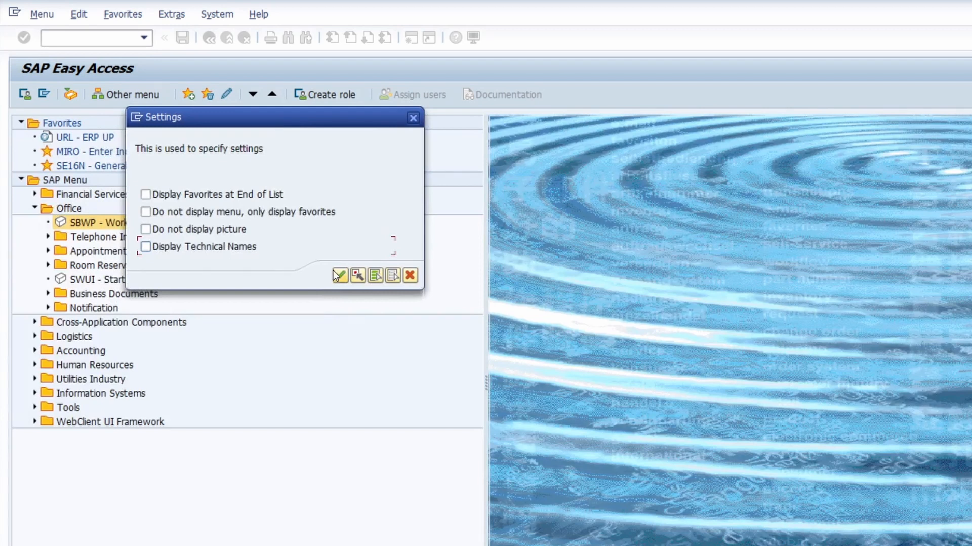
click(340, 274)
click(34, 208)
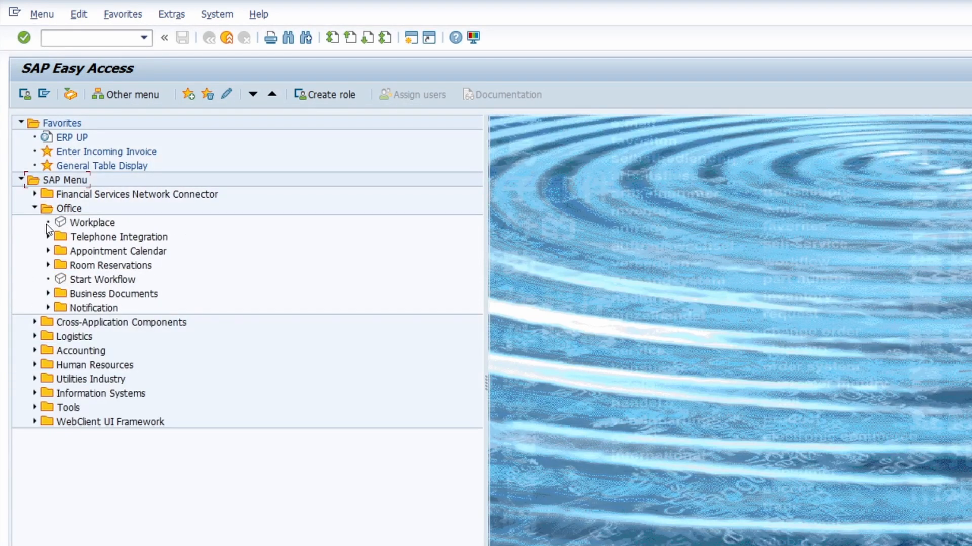
click(90, 223)
Turn on Display Technical Names for the SAP menu and select the SBWP - Workplace entry in the Office folder.
click(172, 14)
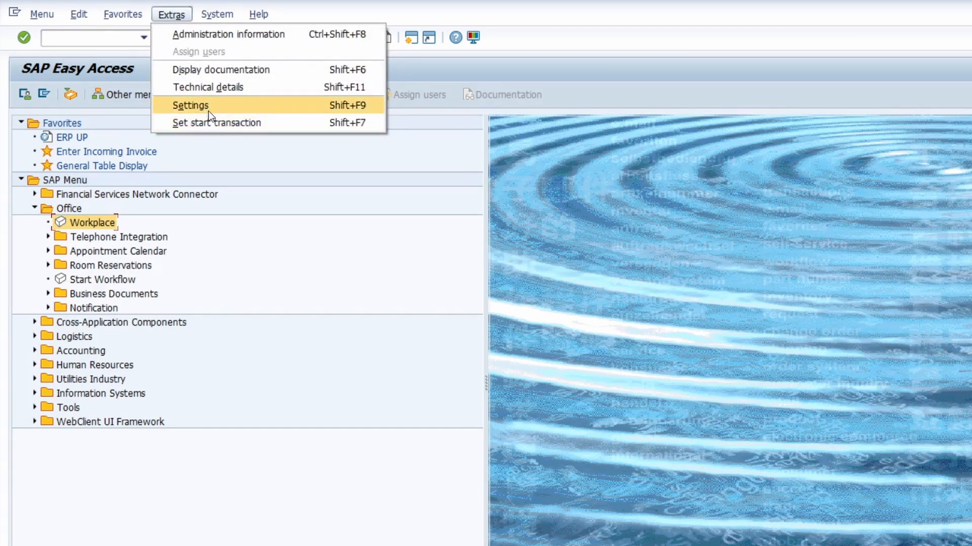
click(209, 106)
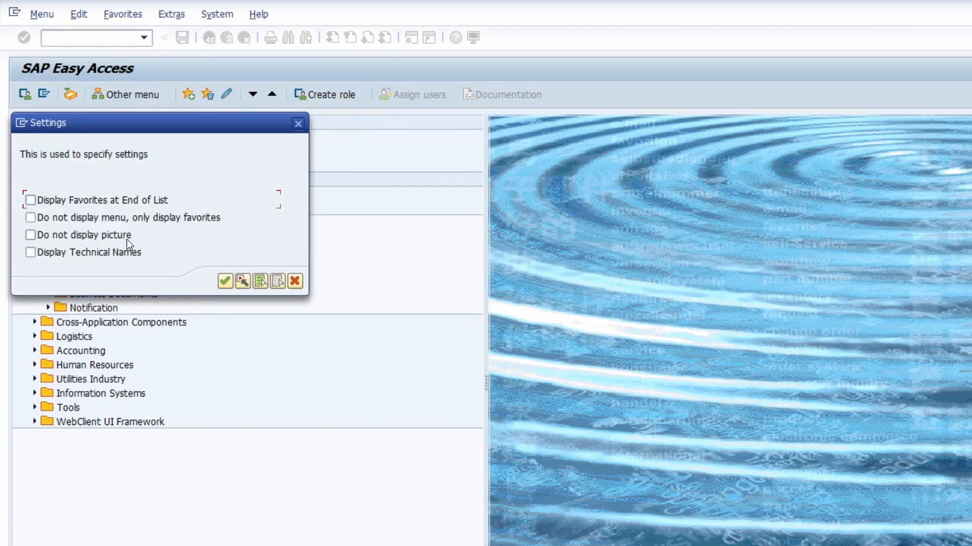
click(108, 253)
click(225, 281)
click(35, 208)
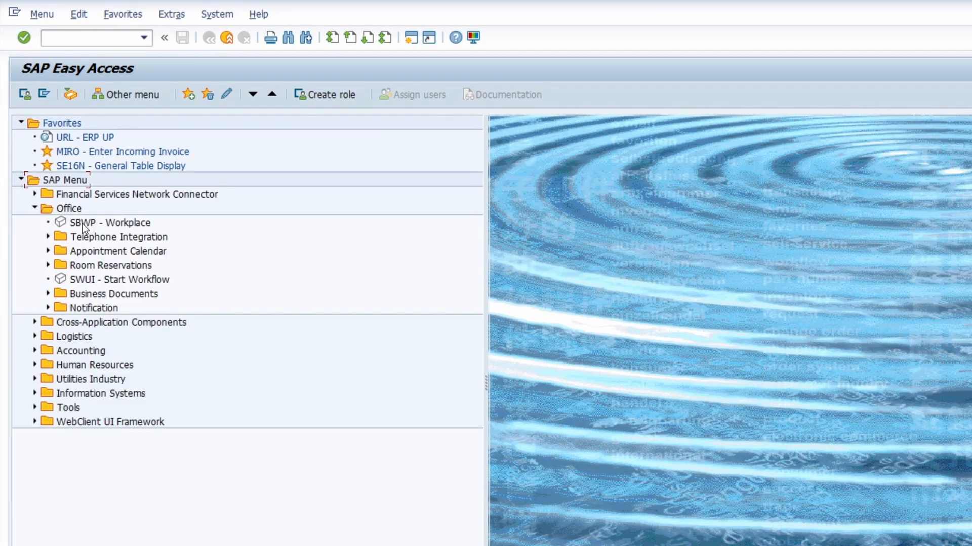
click(95, 225)
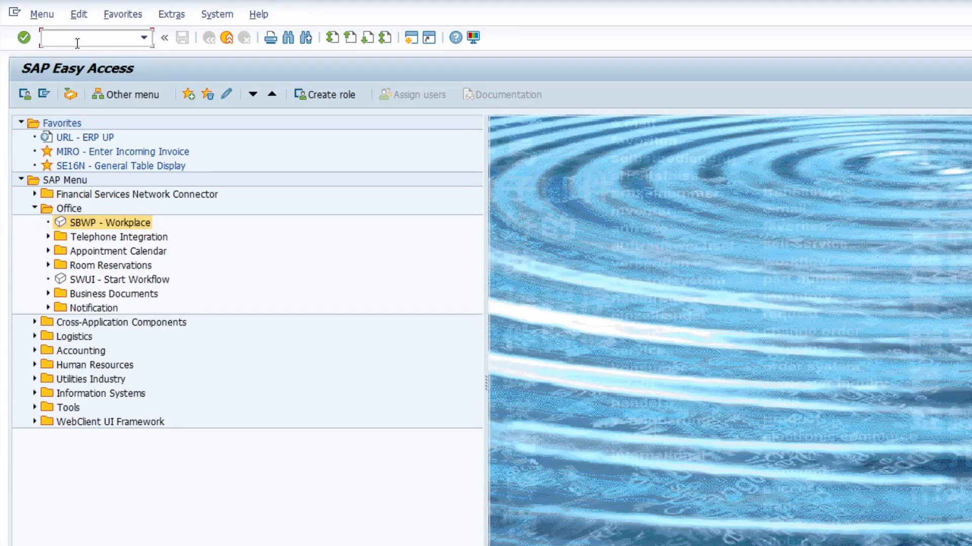
Start transaction se16n and check the session's system, client, program and transaction details.
text(se16n)
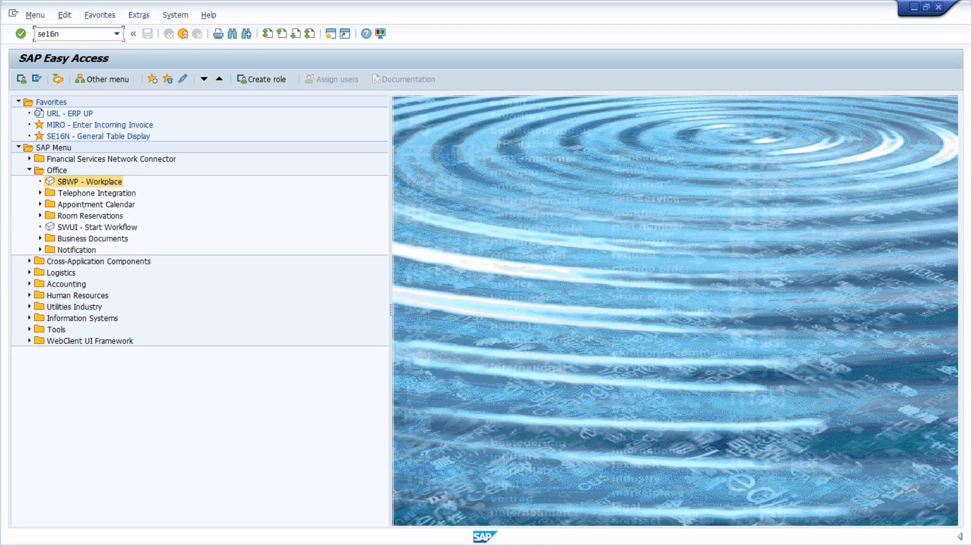
key(Return)
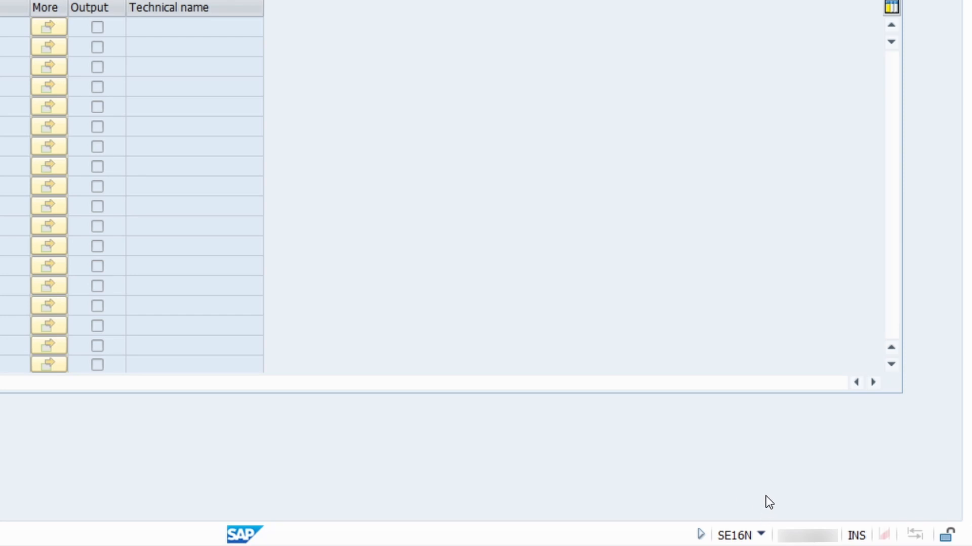
click(761, 536)
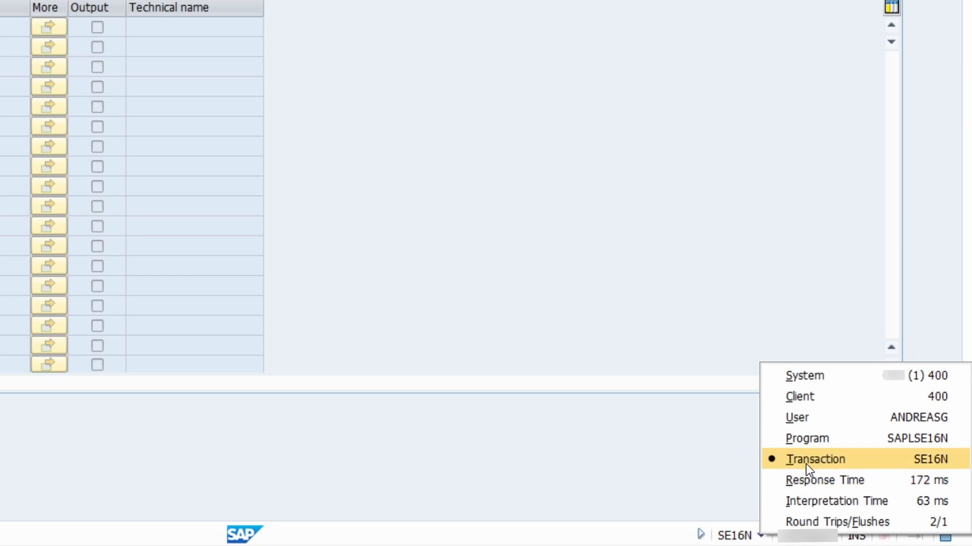
click(683, 492)
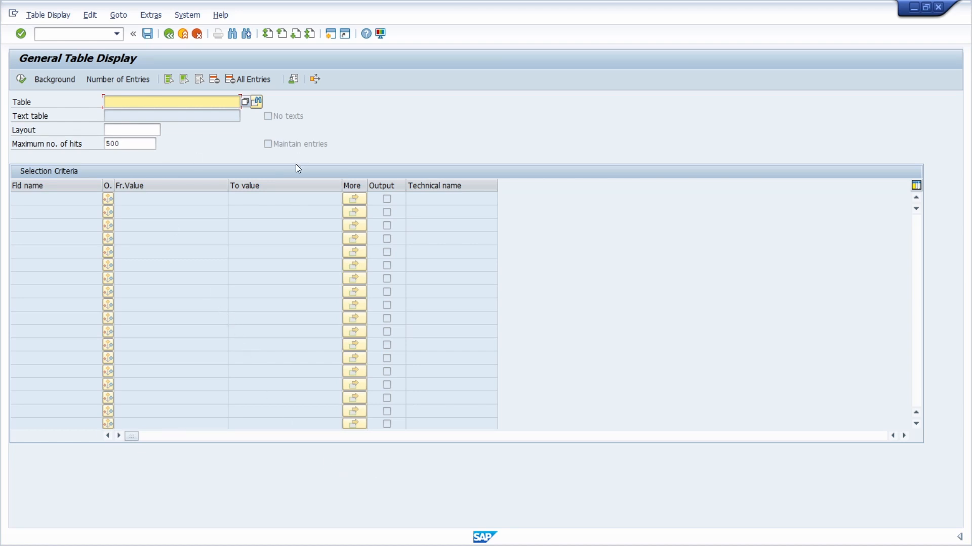
Switch directly from the General Table Display to the incoming invoice transaction with the command /nmiro.
click(75, 35)
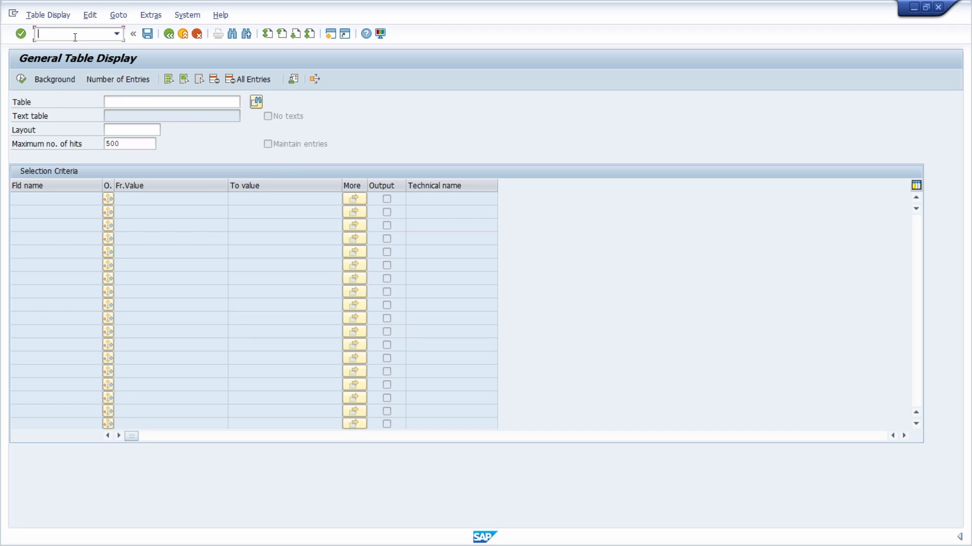
text(/nmiro)
key(Return)
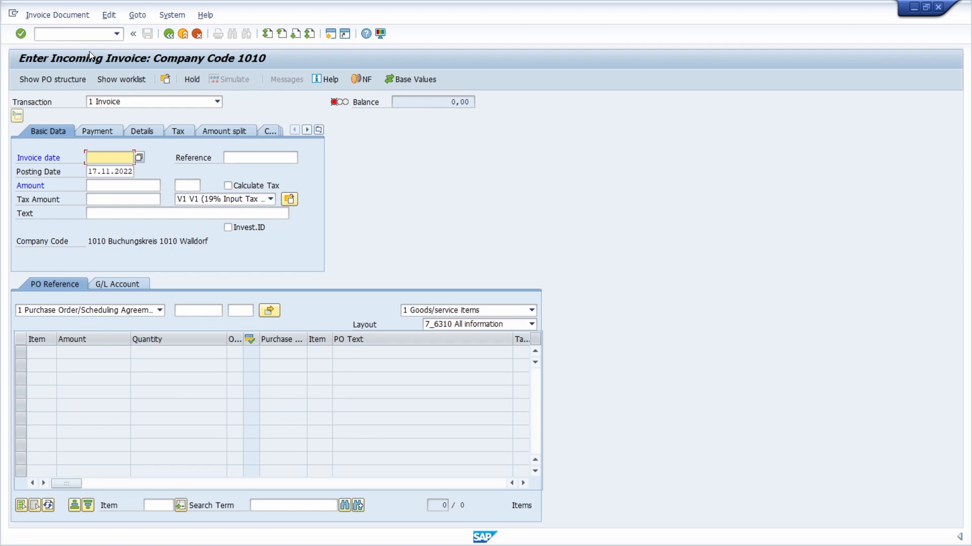
Return to SAP Easy Access and start the incoming invoice transaction with the code miro.
click(169, 34)
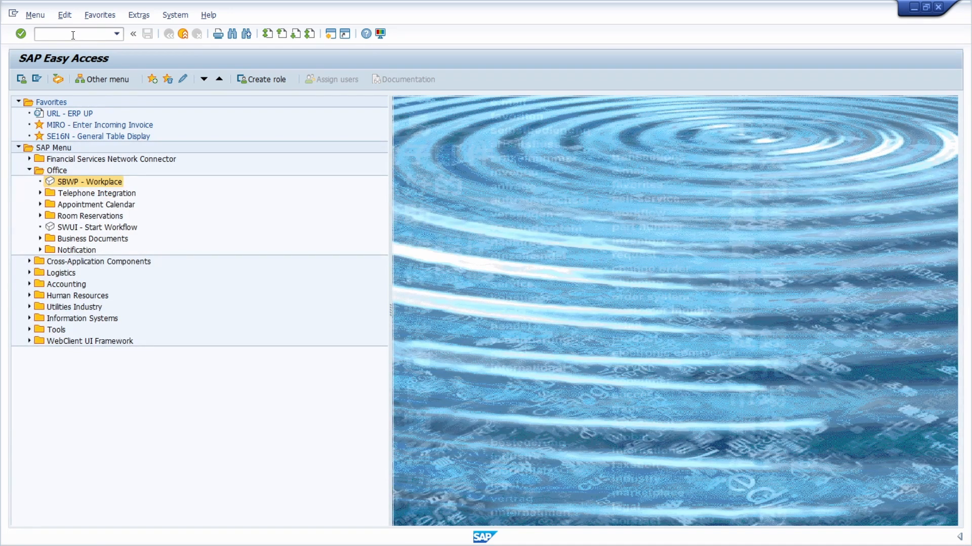
text(miro)
key(Return)
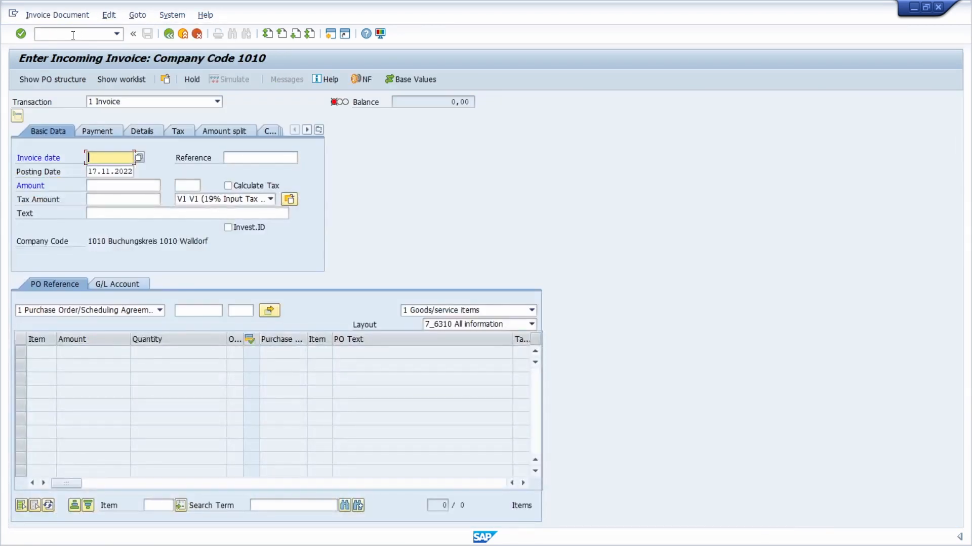
Open the help for the command field and examine the prefixes for calling transactions and deleting sessions, then close it.
click(73, 34)
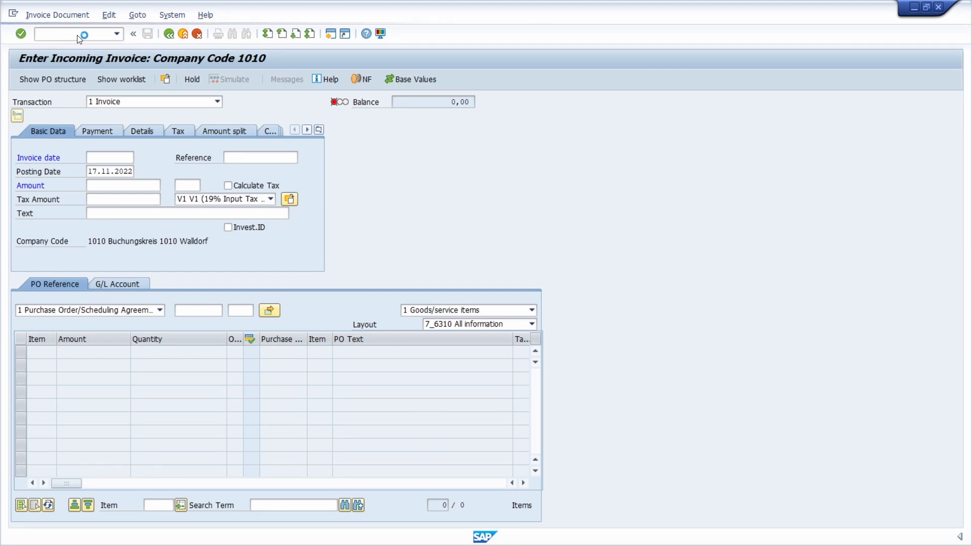
key(F1)
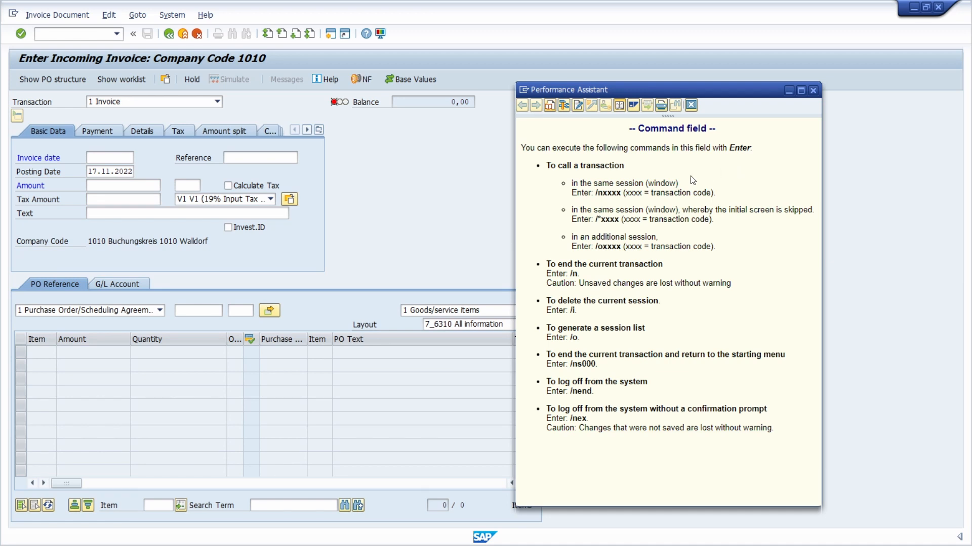
drag(596, 192, 604, 196)
drag(595, 219, 601, 220)
drag(596, 247, 603, 248)
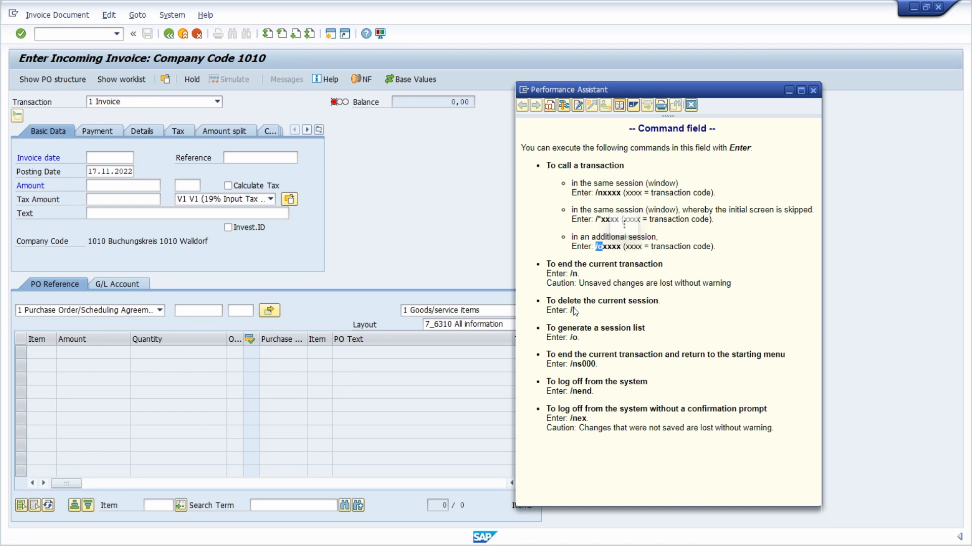
drag(571, 311, 576, 312)
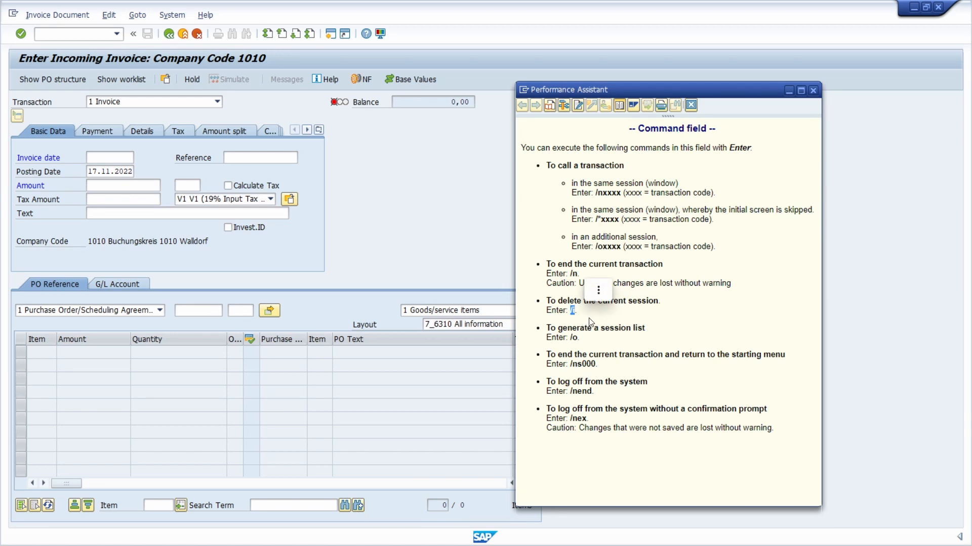
click(600, 312)
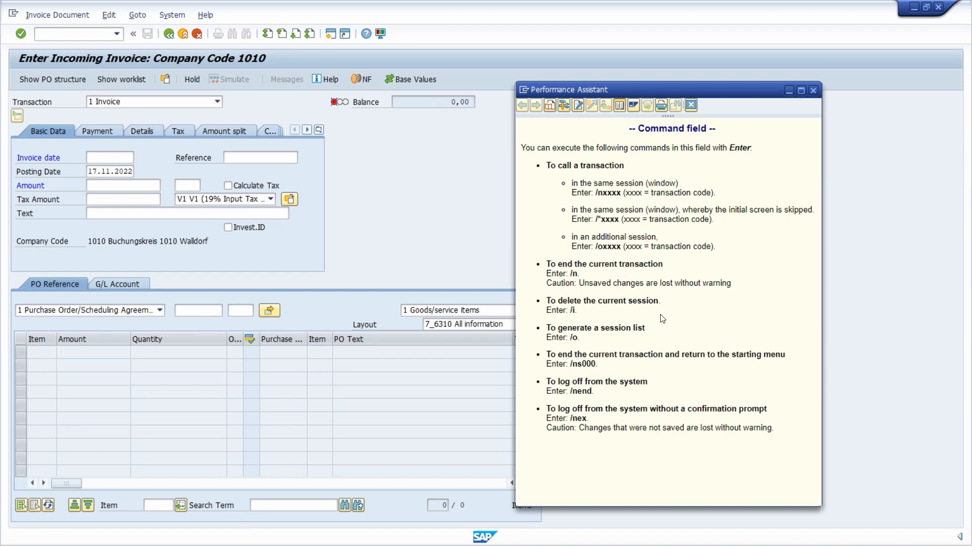
click(813, 90)
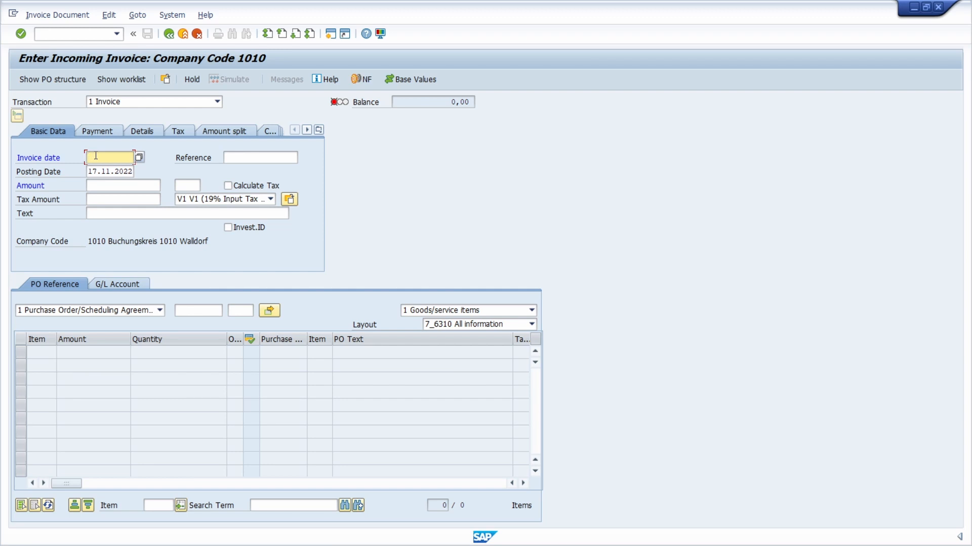
Put the cursor in the command field, leave it, and examine the shortcuts listed for the invoice's Goto and Edit functions.
key(ctrl+slash)
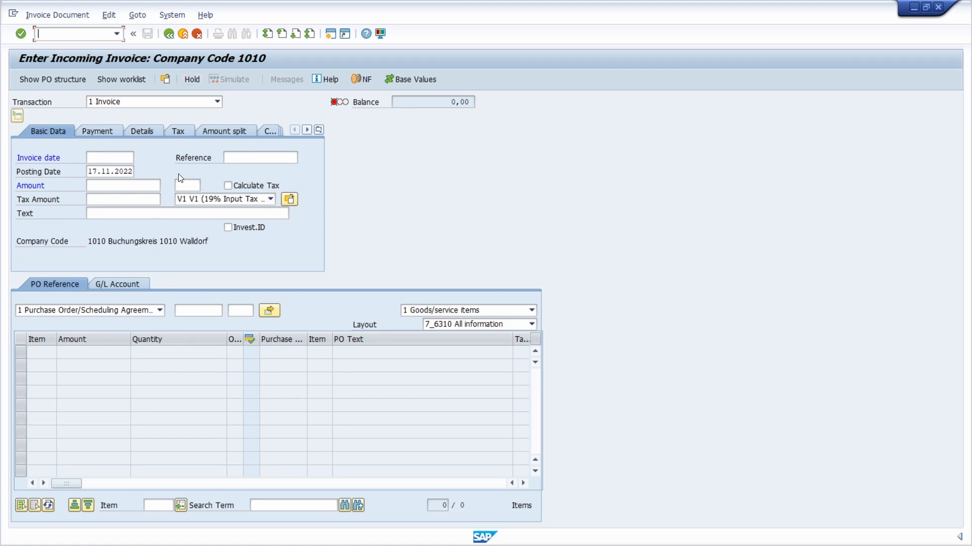
click(363, 182)
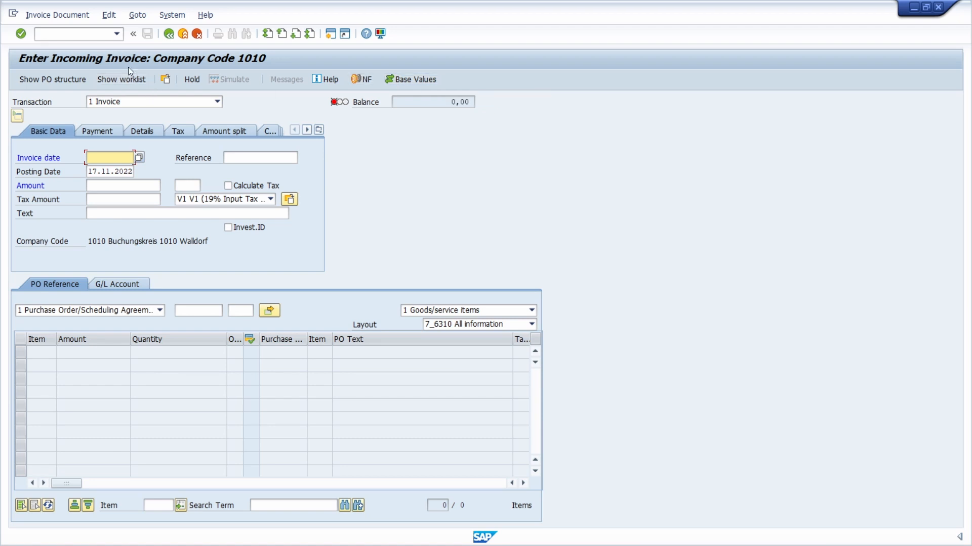
click(145, 17)
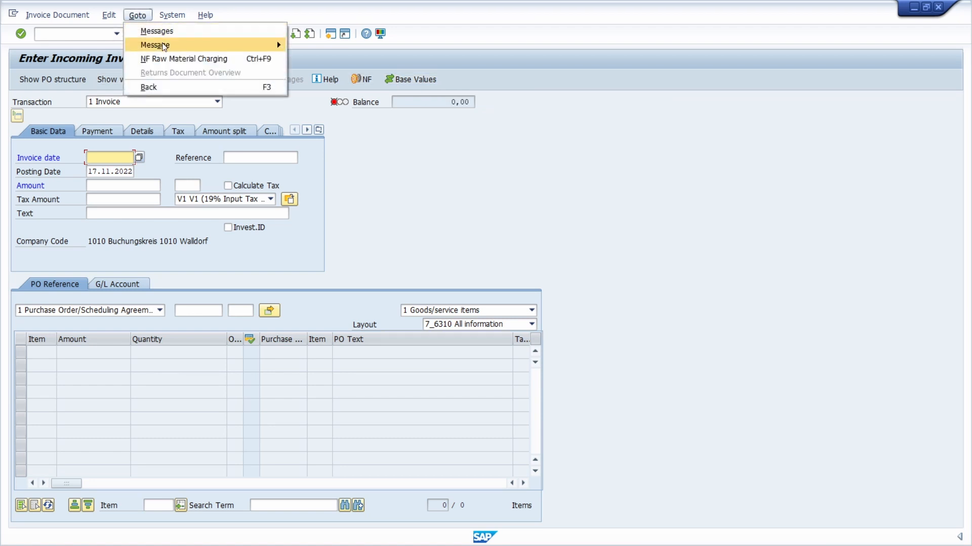
mouse_move(163, 46)
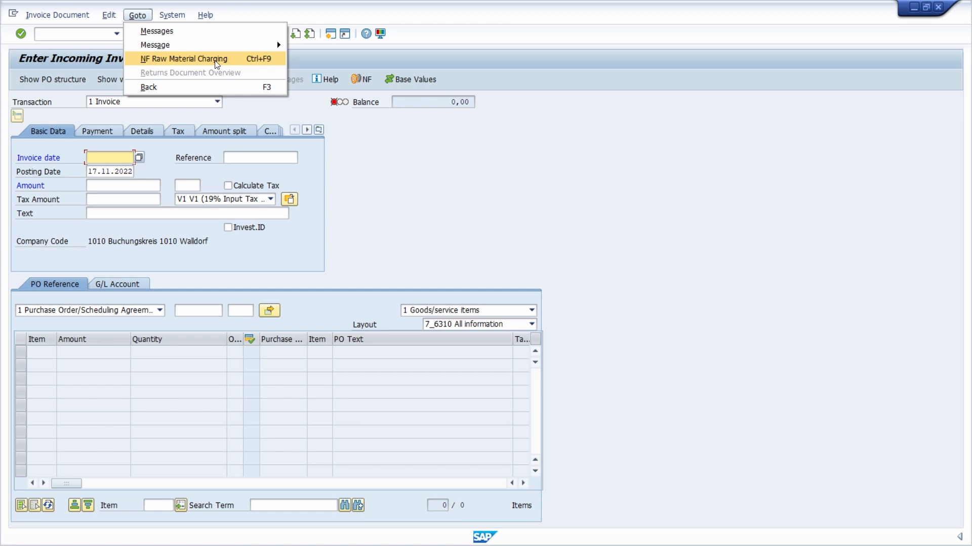
mouse_move(107, 16)
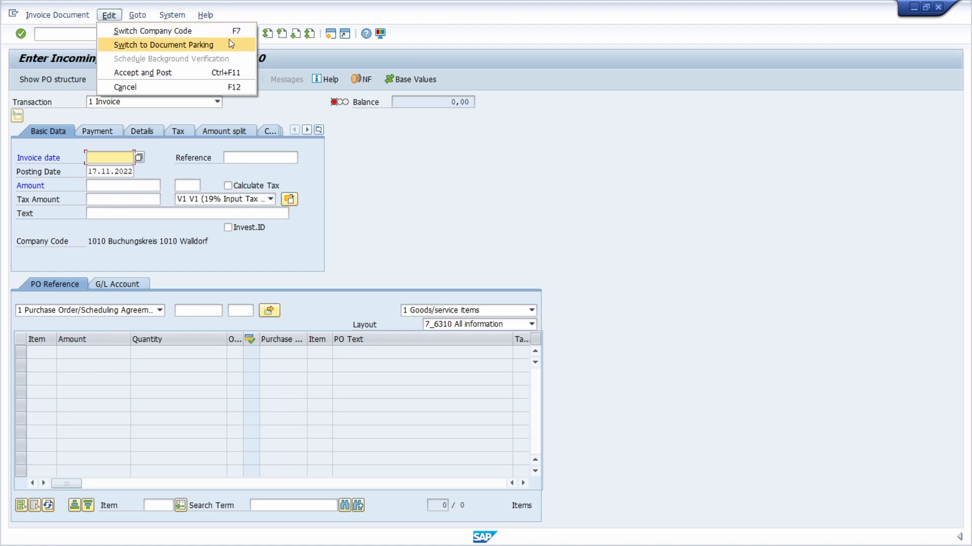
click(382, 158)
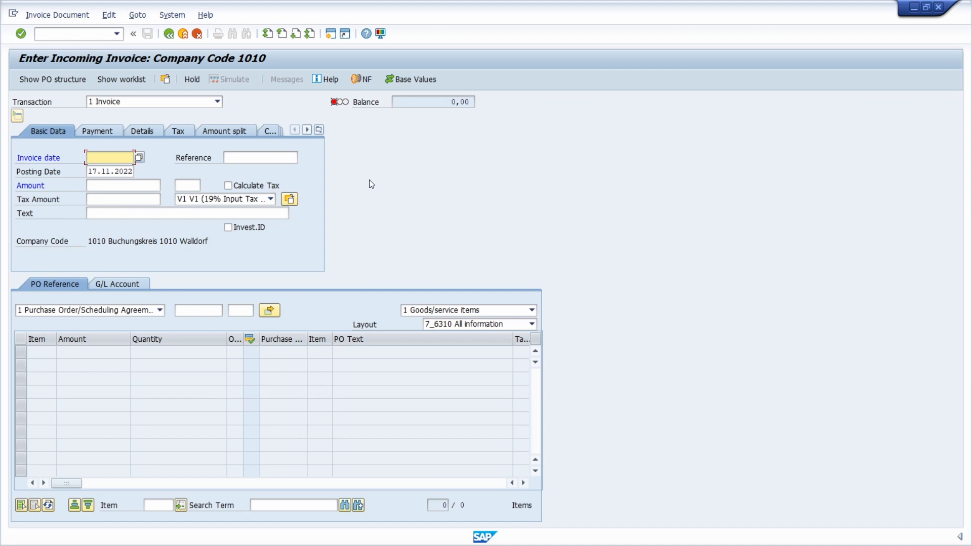
Switch directly from the incoming invoice to the General Table Display with /nse16n and return to SAP Easy Access.
click(68, 35)
text(/nse16n)
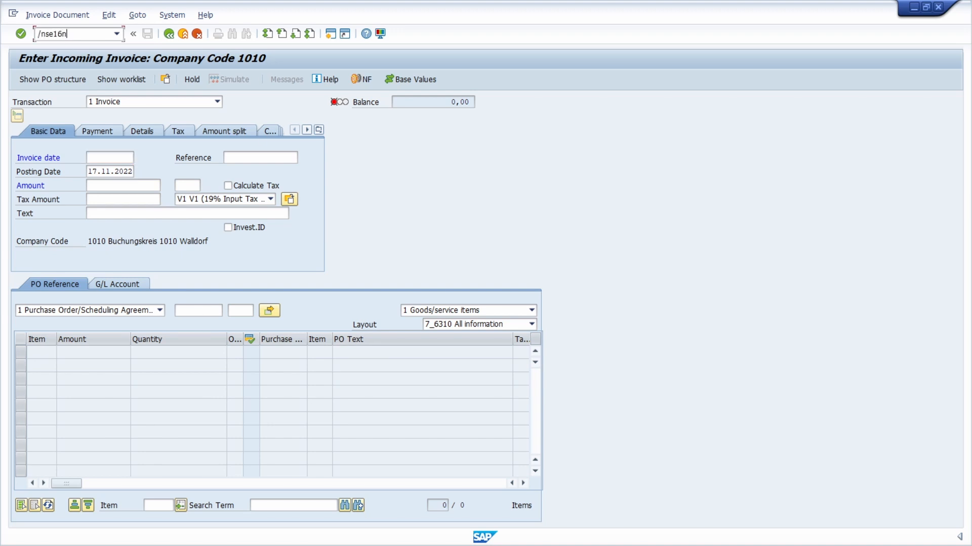
key(Return)
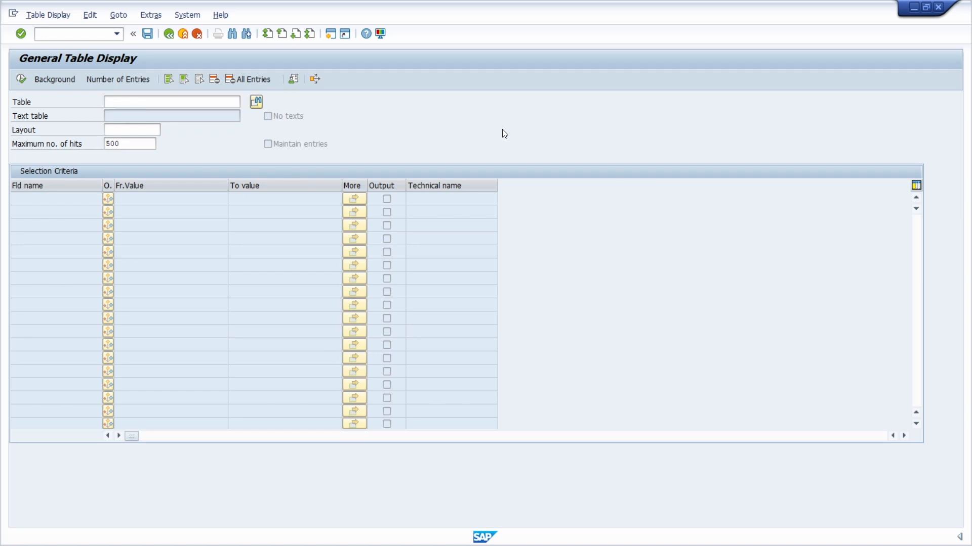
key(F3)
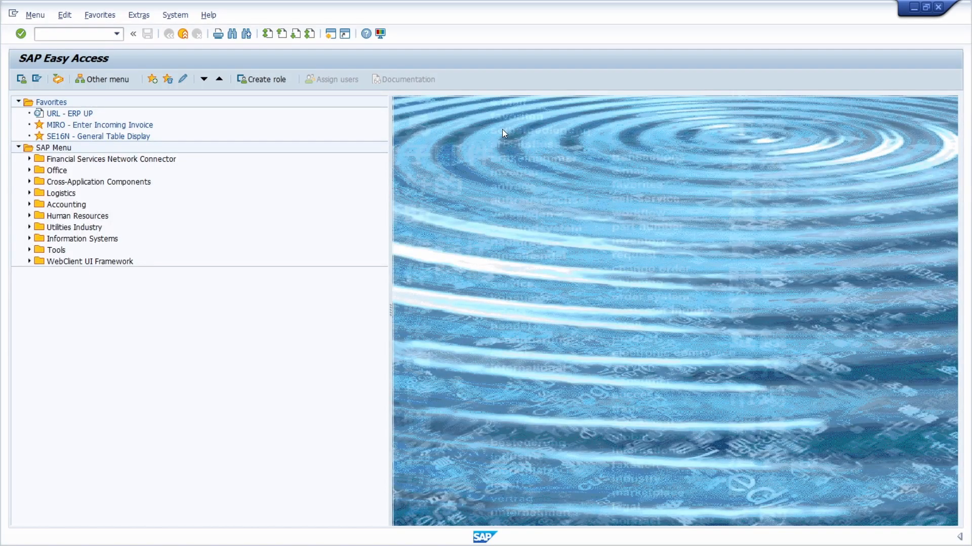
Open an additional session, start the incoming invoice transaction in it with the code miro, and move its window to uncover the form.
key(ctrl+n)
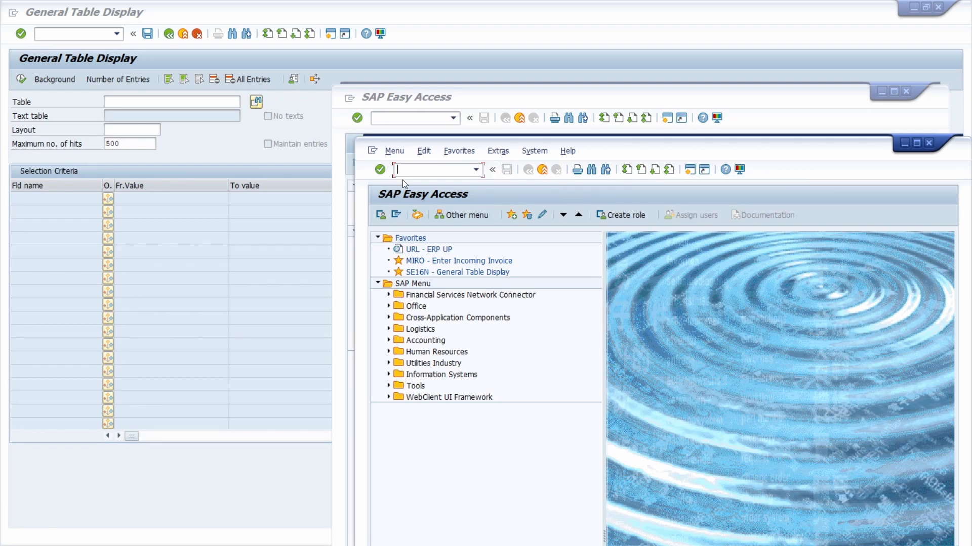
text(miro)
key(Return)
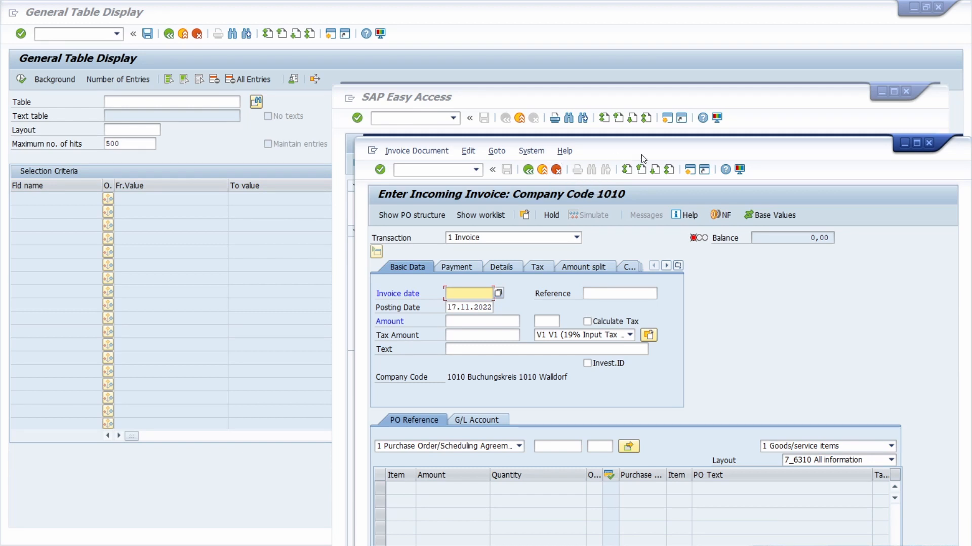
drag(641, 154, 477, 54)
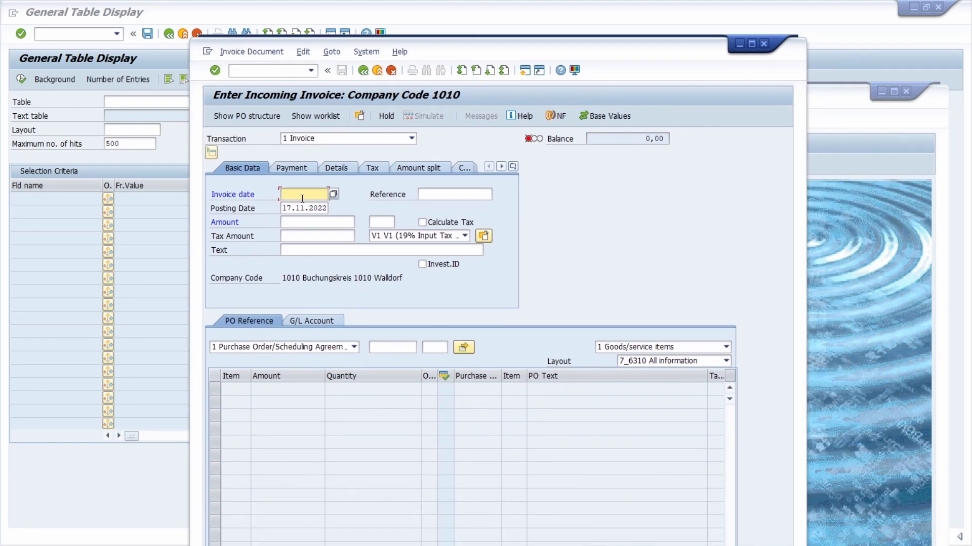
View and close the field help for the invoice date, and set the date to 17.11.2022 from the calendar.
key(F1)
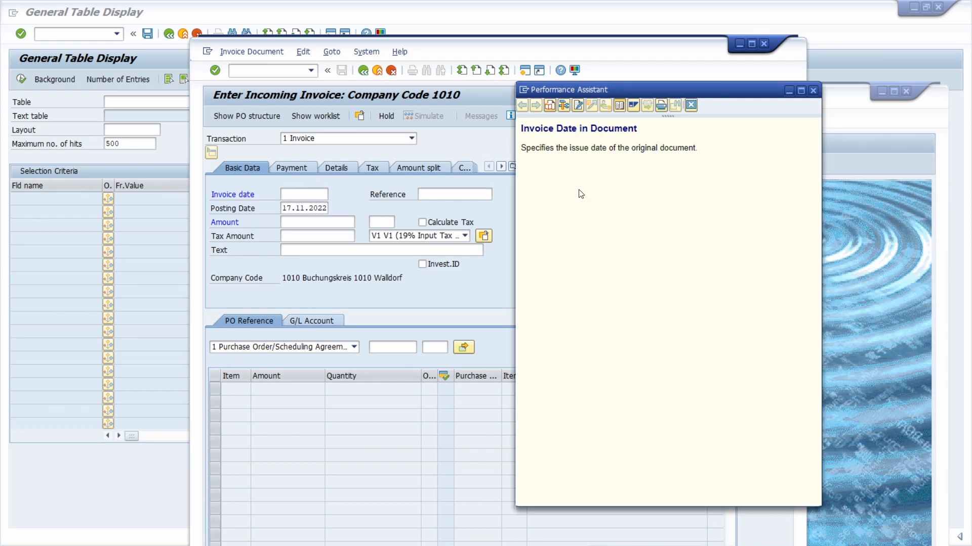
click(812, 91)
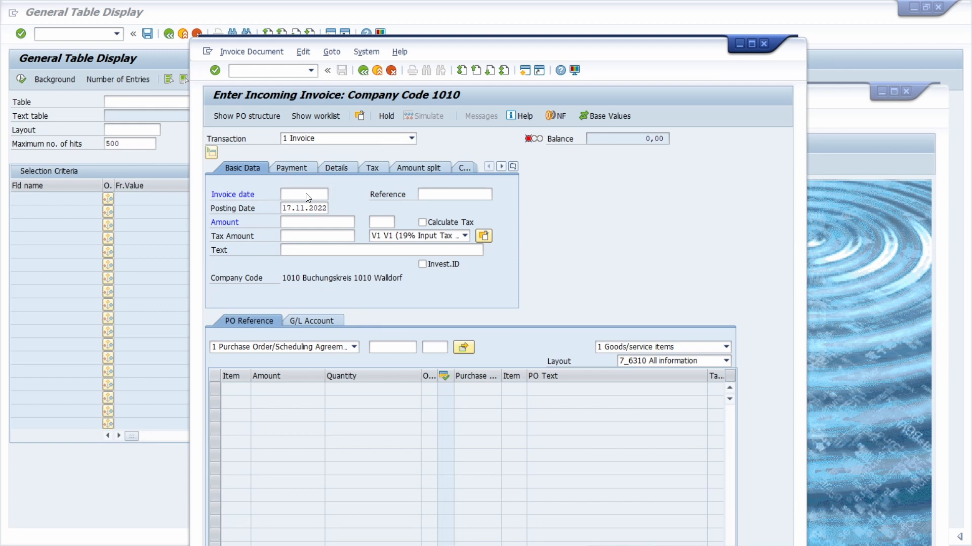
key(F4)
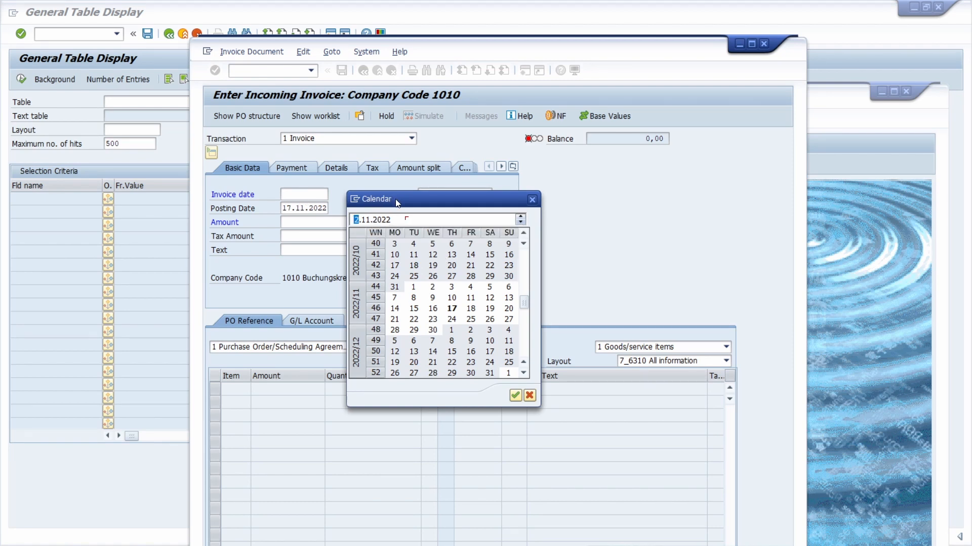
key(Return)
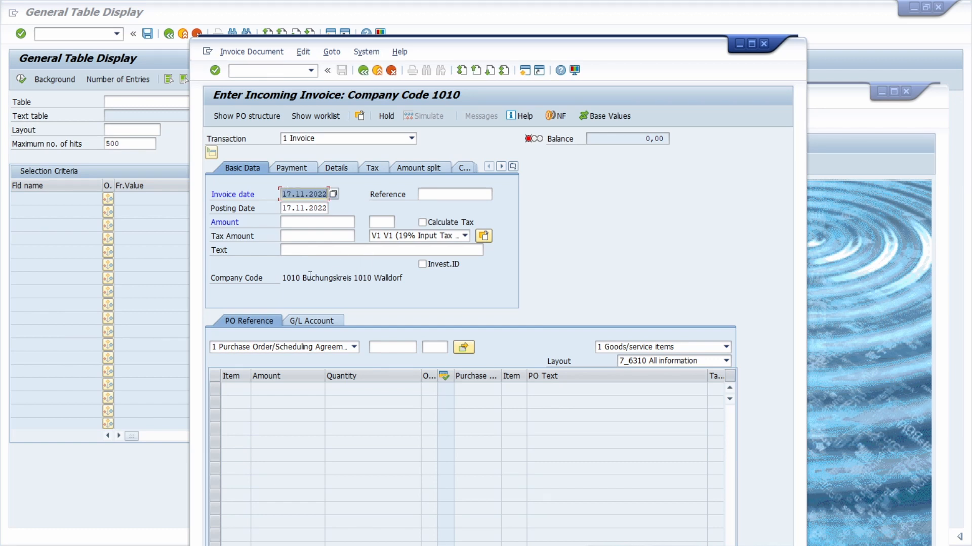
Copy the Company Code label text and paste it into the invoice's Text field.
drag(208, 273, 273, 278)
key(ctrl+c)
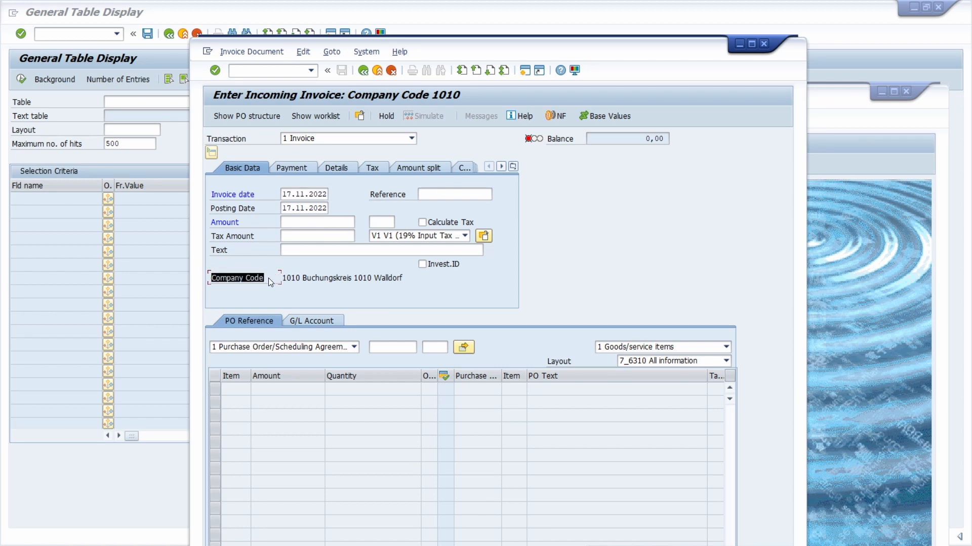
click(256, 277)
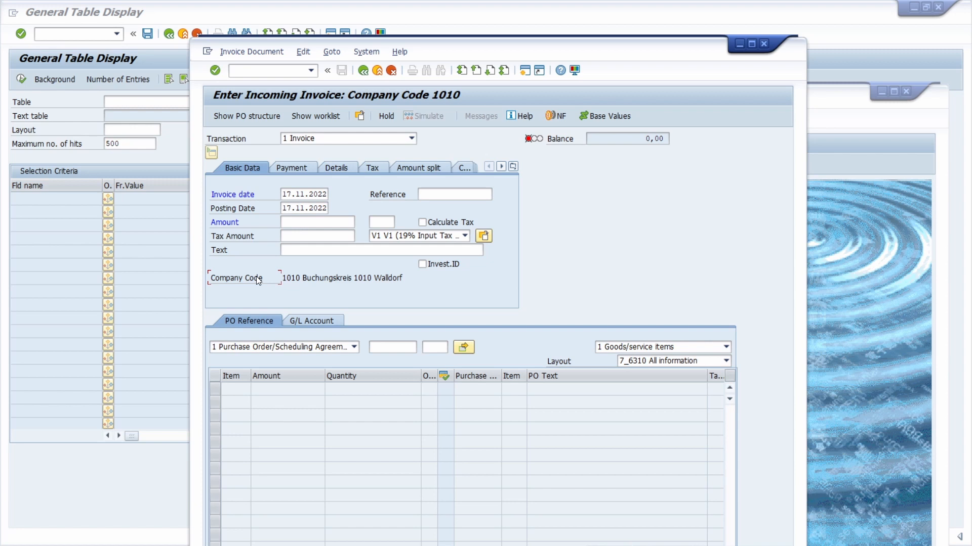
click(283, 254)
key(ctrl+v)
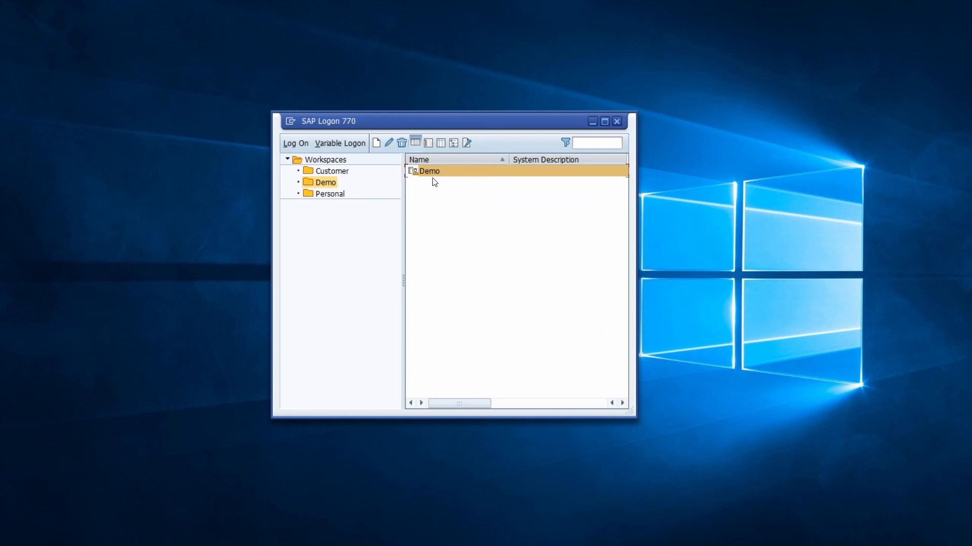
Log on to the Demo system from SAP Logon, entering the user name and the account password.
double_click(442, 171)
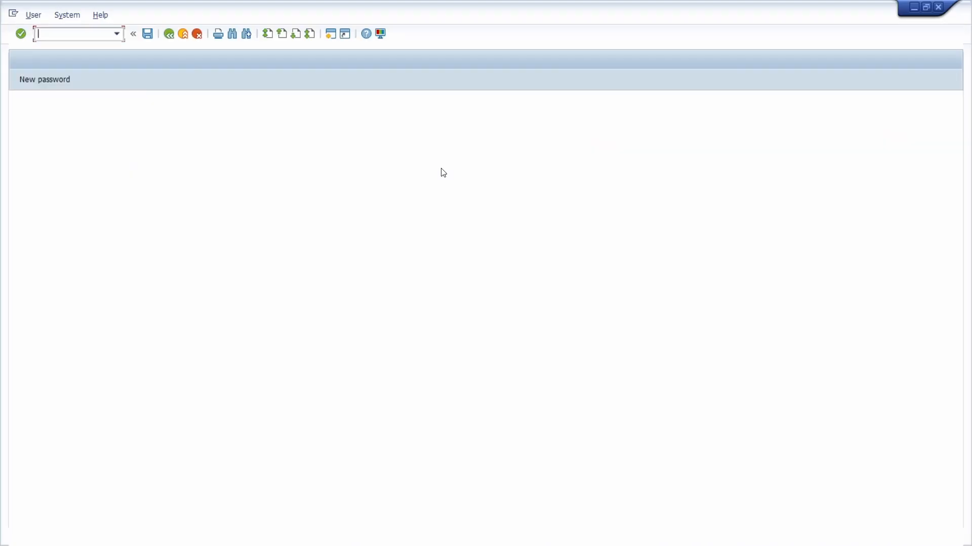
text(andreasg)
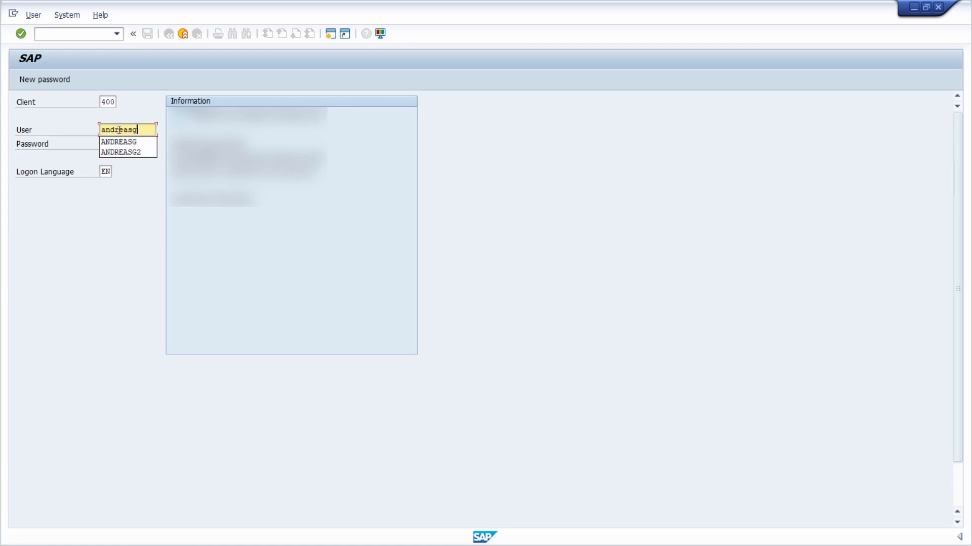
key(Tab)
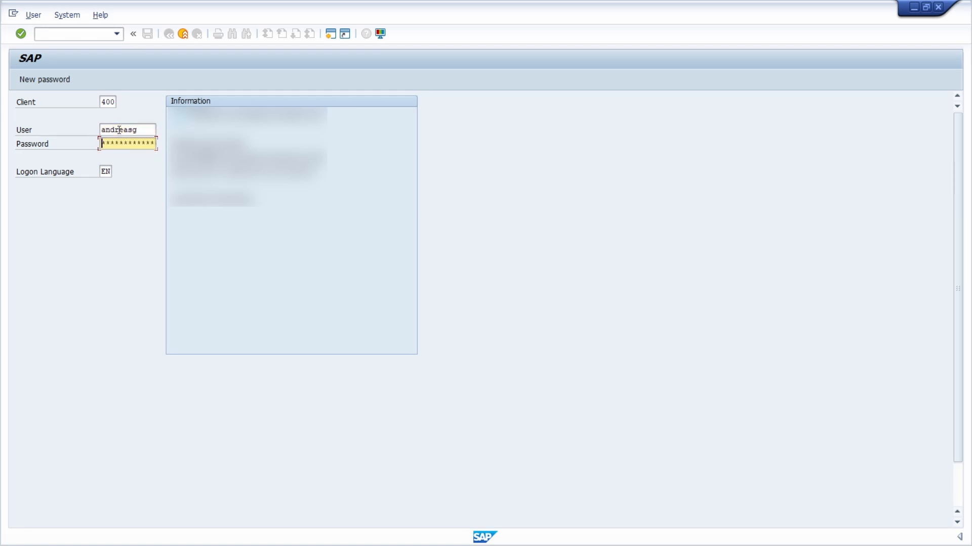
text(*********)
key(Return)
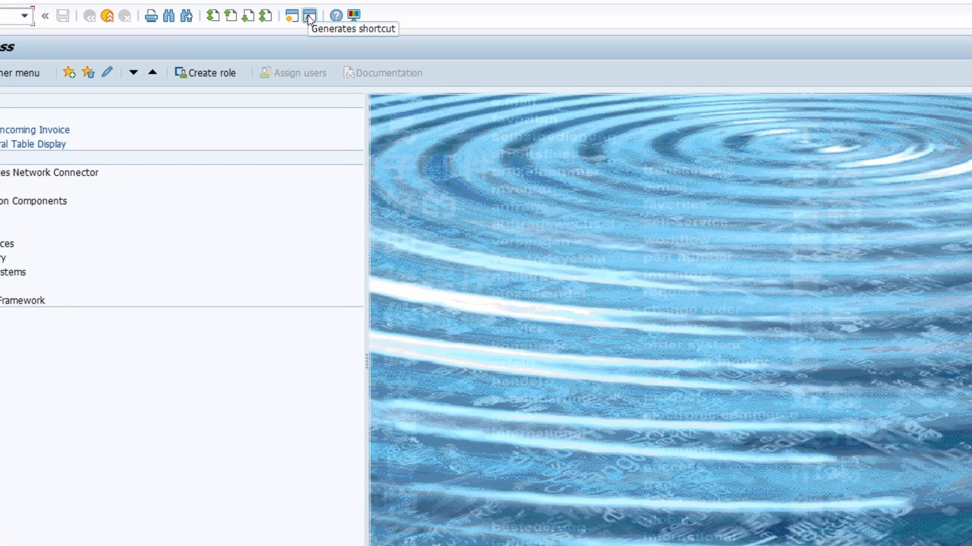
Start creating an SAP shortcut, review the available types and keep Transaction with SESSION_MANAGER as the transaction.
click(345, 33)
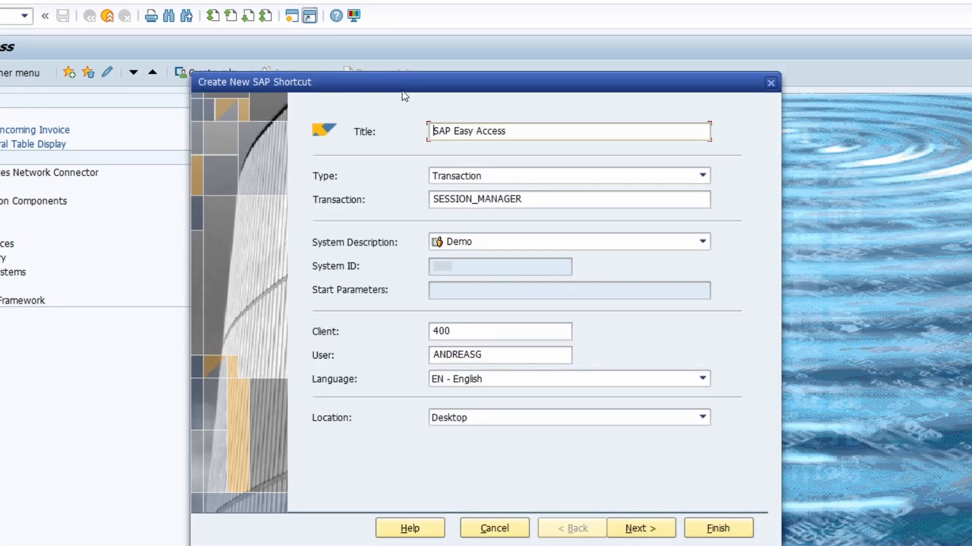
double_click(531, 130)
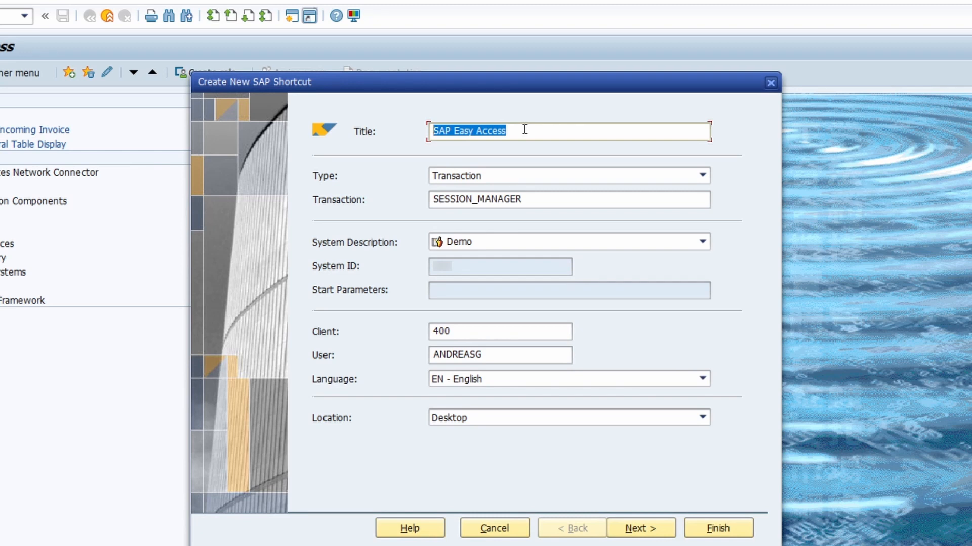
click(513, 174)
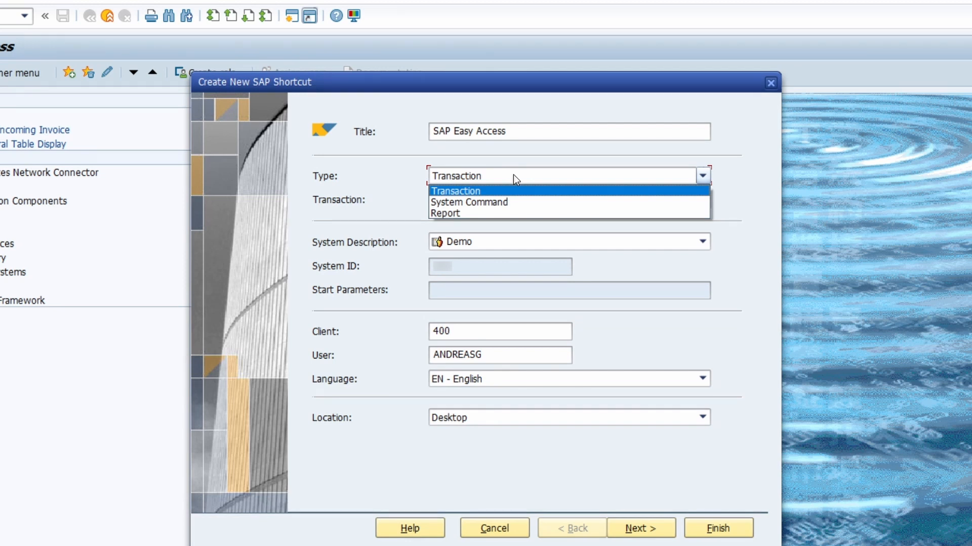
key(Down)
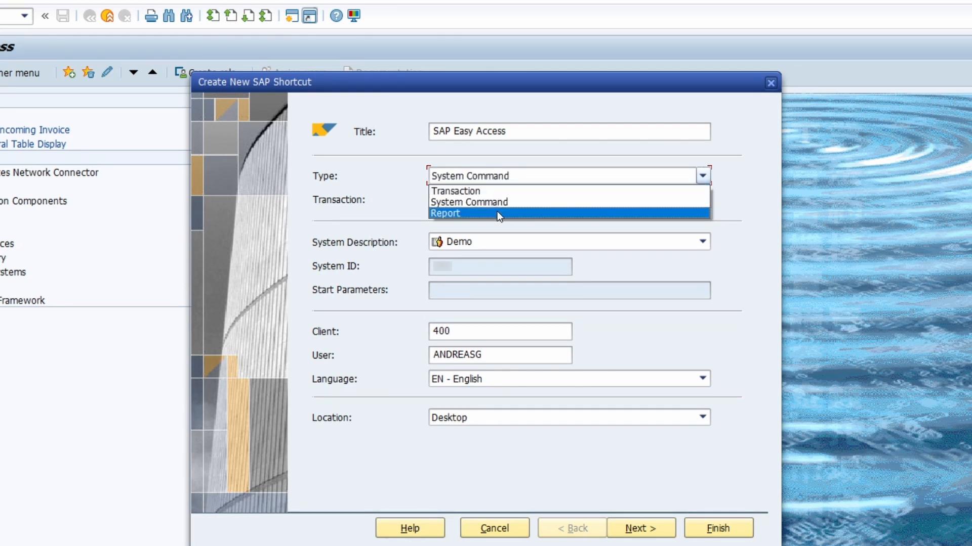
click(503, 192)
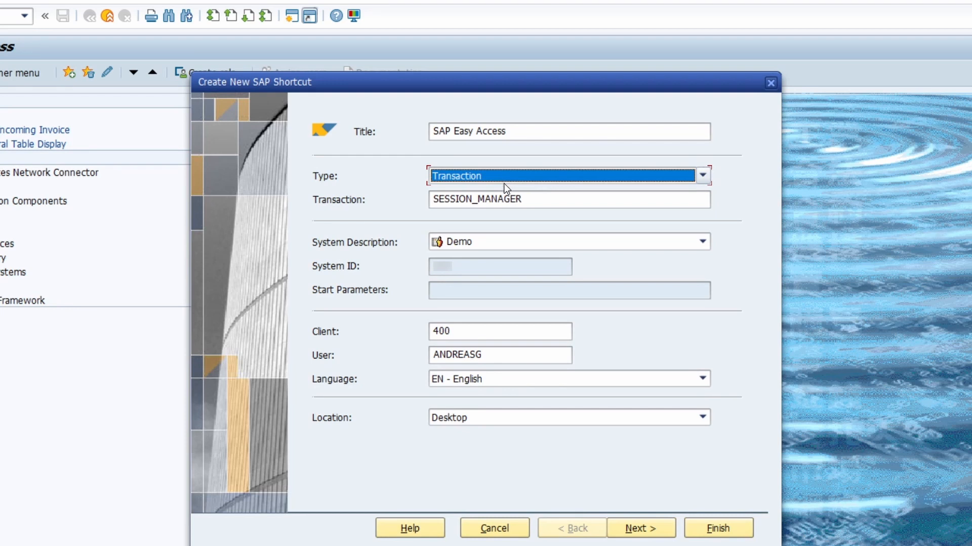
double_click(502, 200)
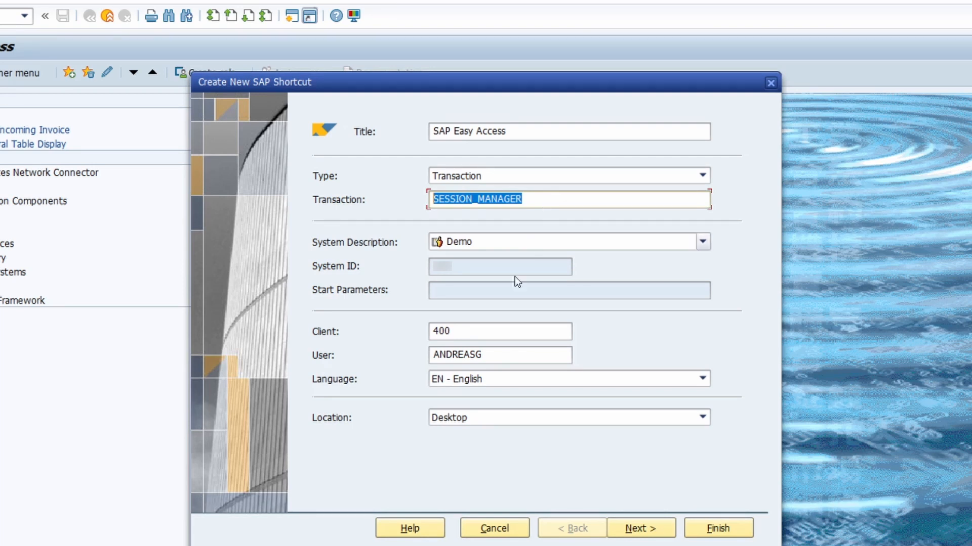
Review the shortcut's client and user entries and create the shortcut on the desktop.
double_click(490, 355)
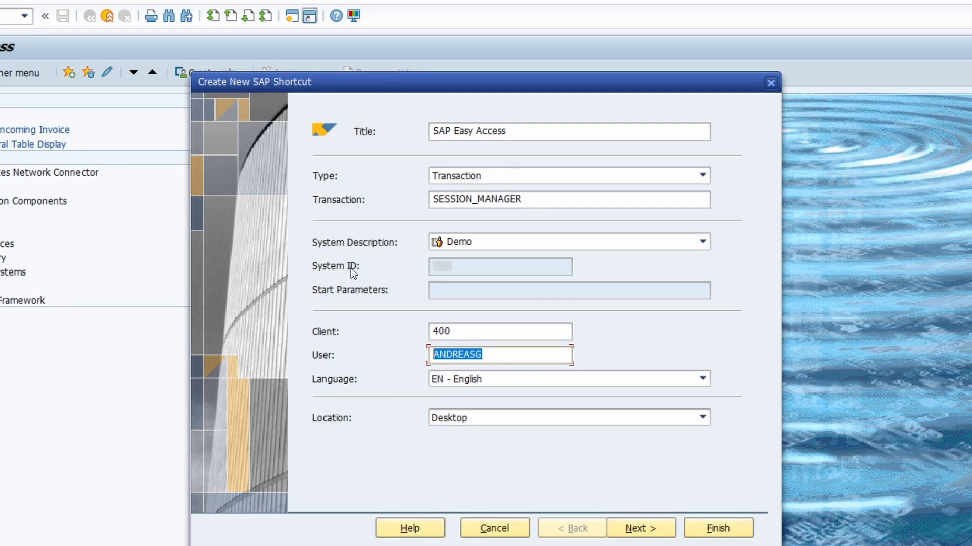
drag(466, 333, 413, 332)
click(494, 332)
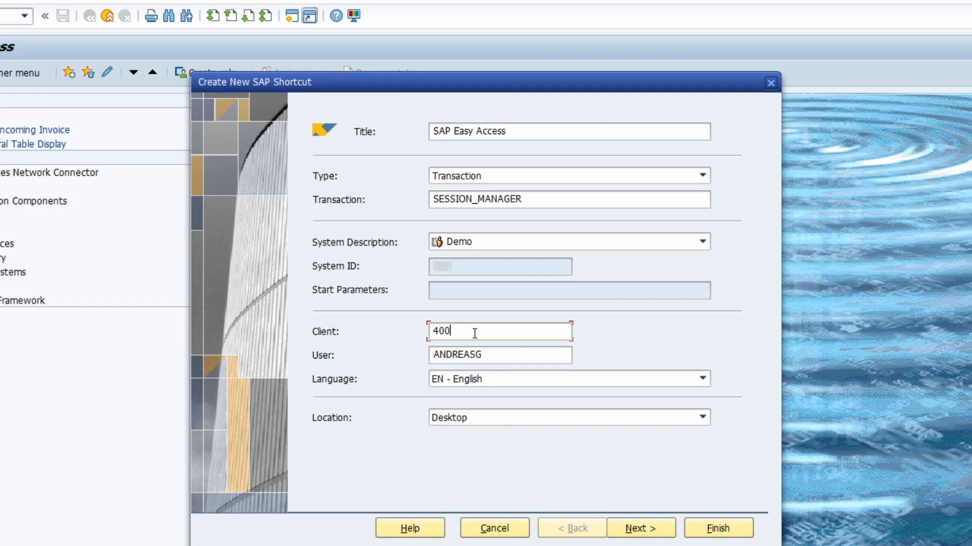
drag(463, 328, 410, 334)
click(468, 331)
double_click(512, 356)
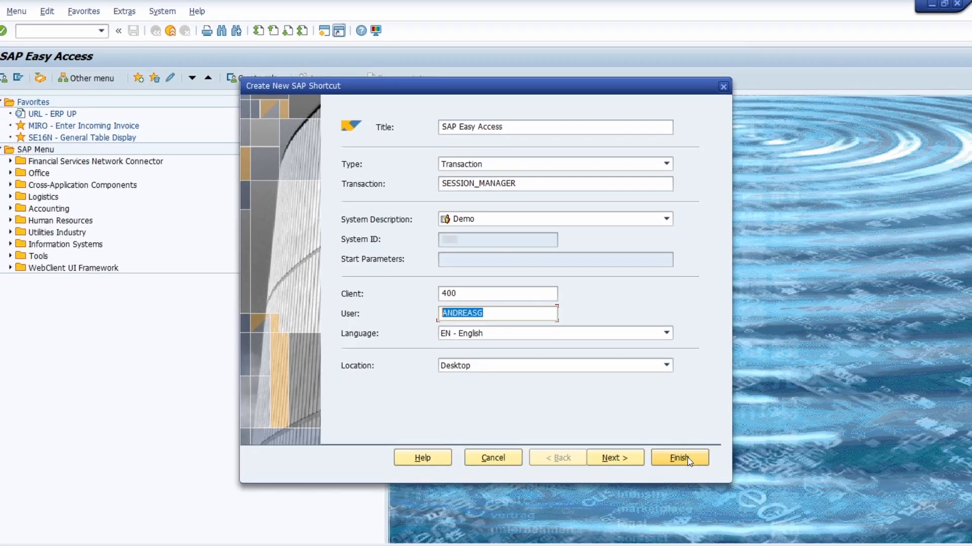
click(727, 528)
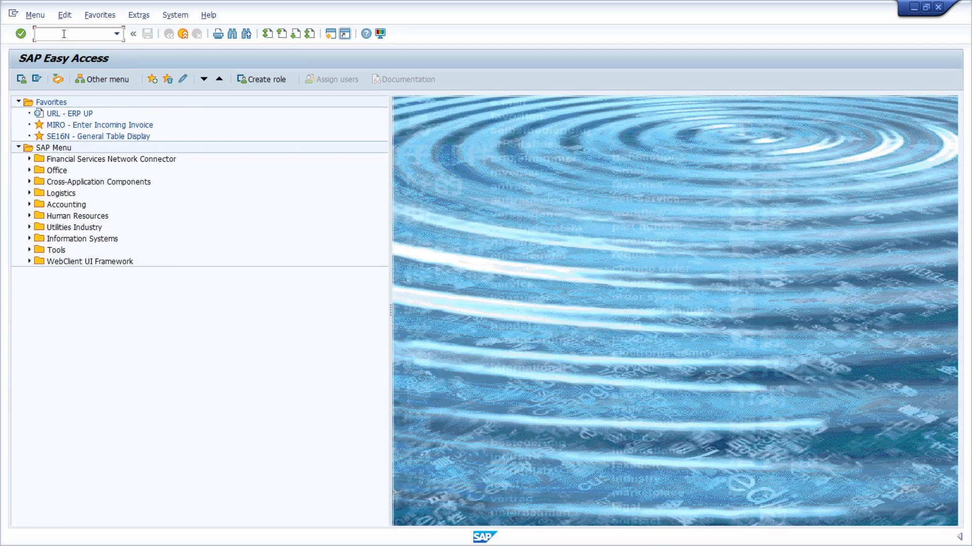
Log off with /nex, log on again through the SAP Easy Access desktop shortcut with the account password, and maximize the session window.
text(/nex)
key(Return)
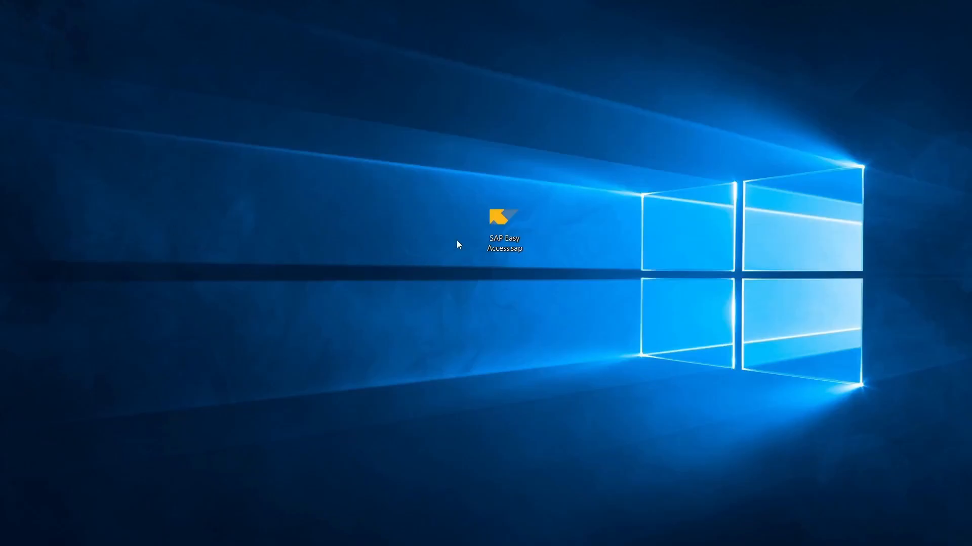
double_click(509, 225)
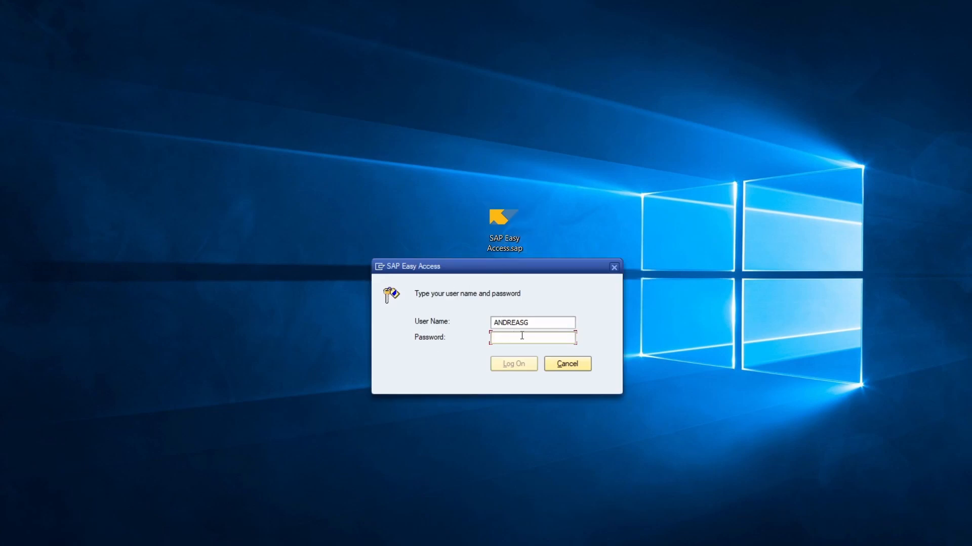
text(•••••••••)
double_click(551, 324)
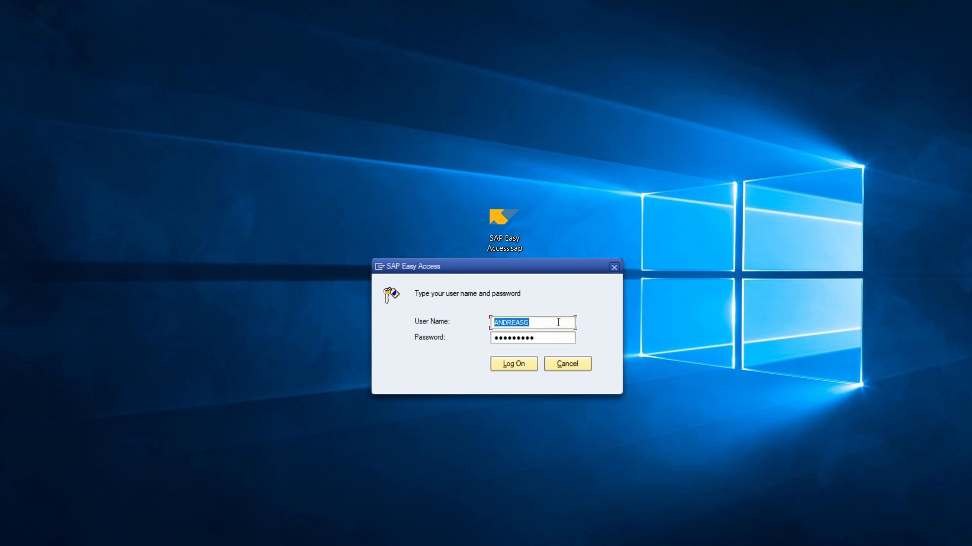
click(507, 367)
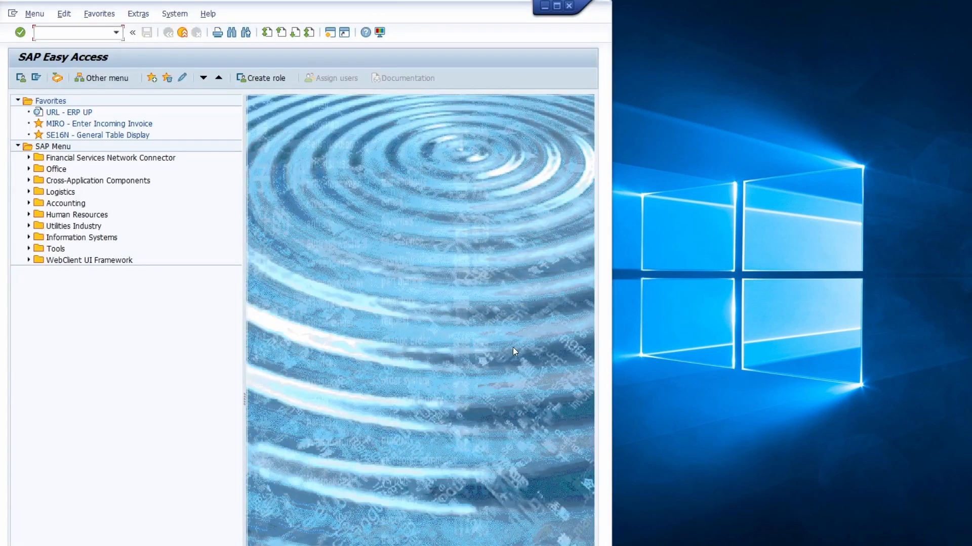
double_click(488, 26)
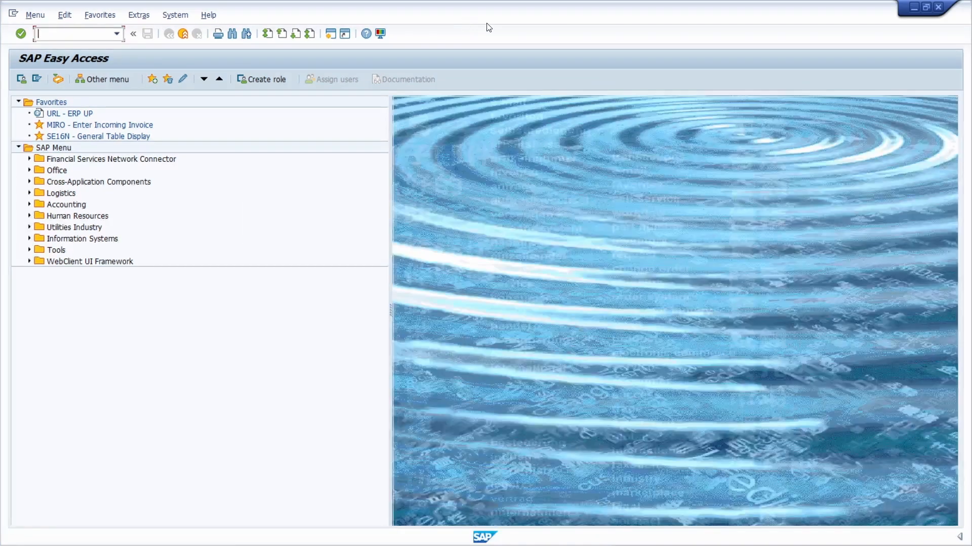
Set MIRO as the start transaction for the system.
click(326, 317)
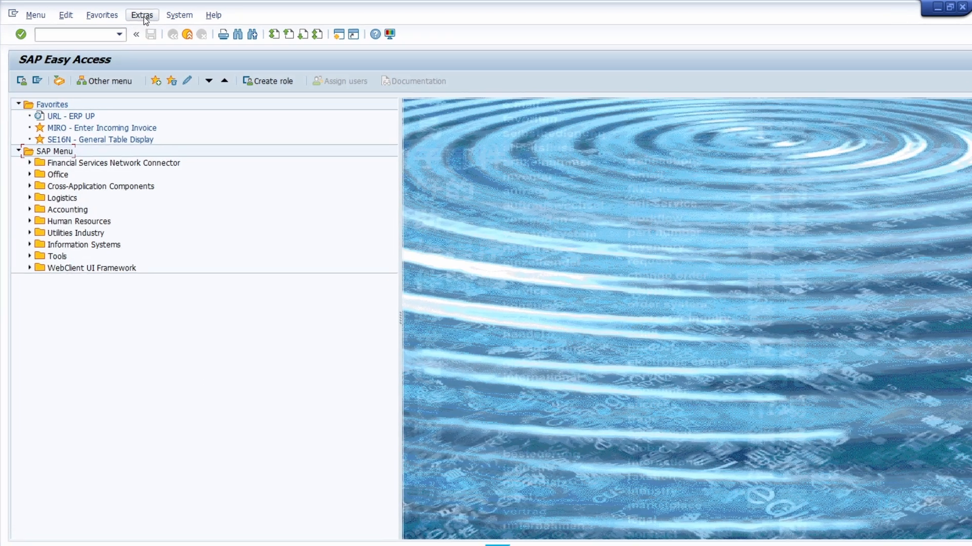
click(139, 17)
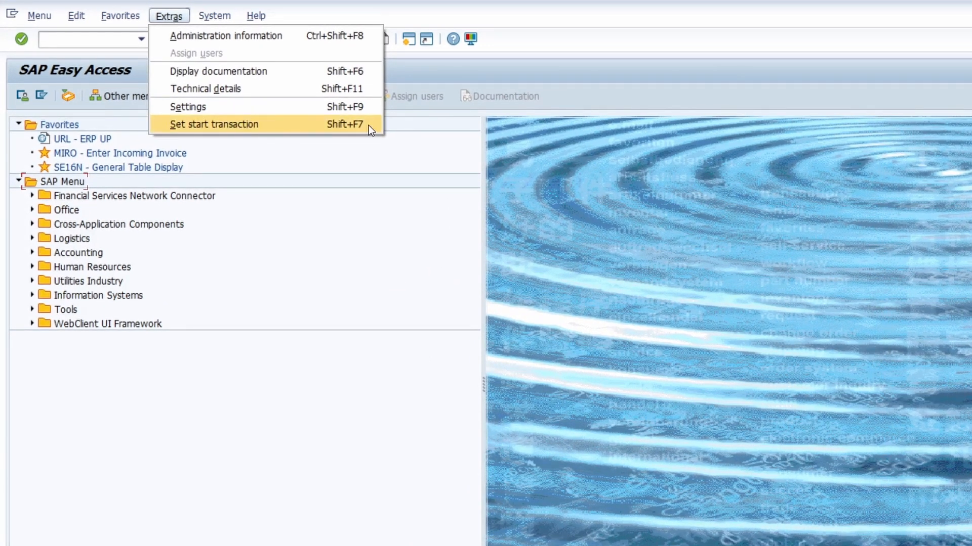
click(235, 126)
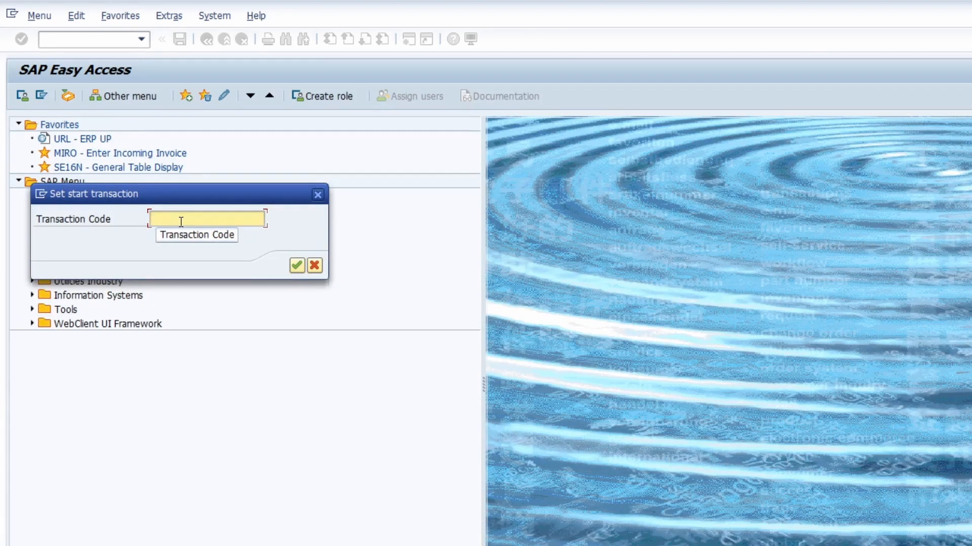
text(MIRO)
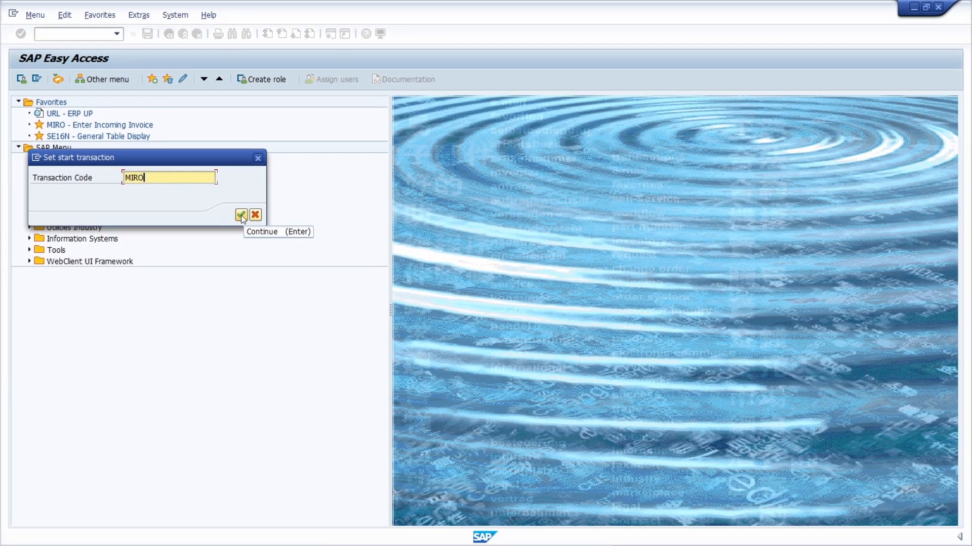
click(272, 244)
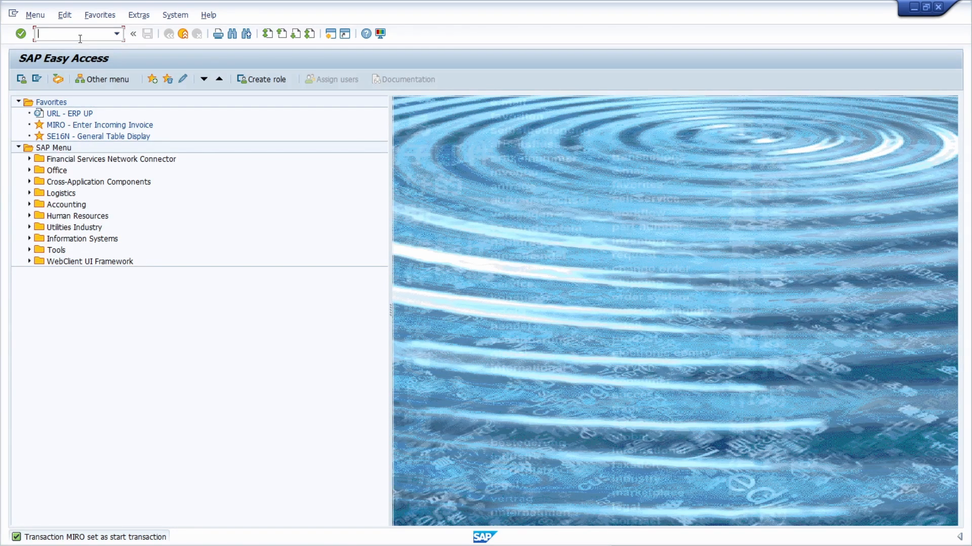
Open transaction MIRO with /nmiro and switch directly to General Table Display with /nse16n.
text(/nmiro)
key(Return)
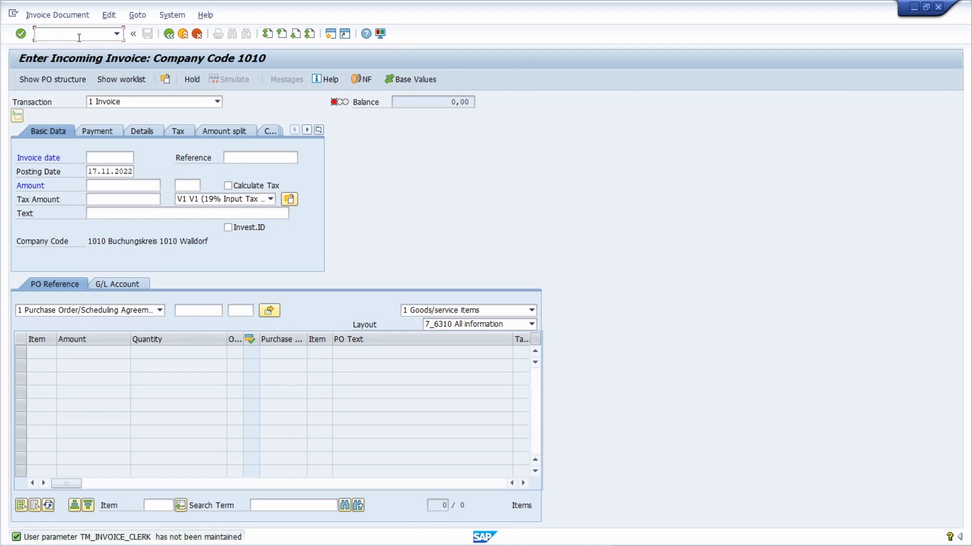
text(/nse16n)
key(Return)
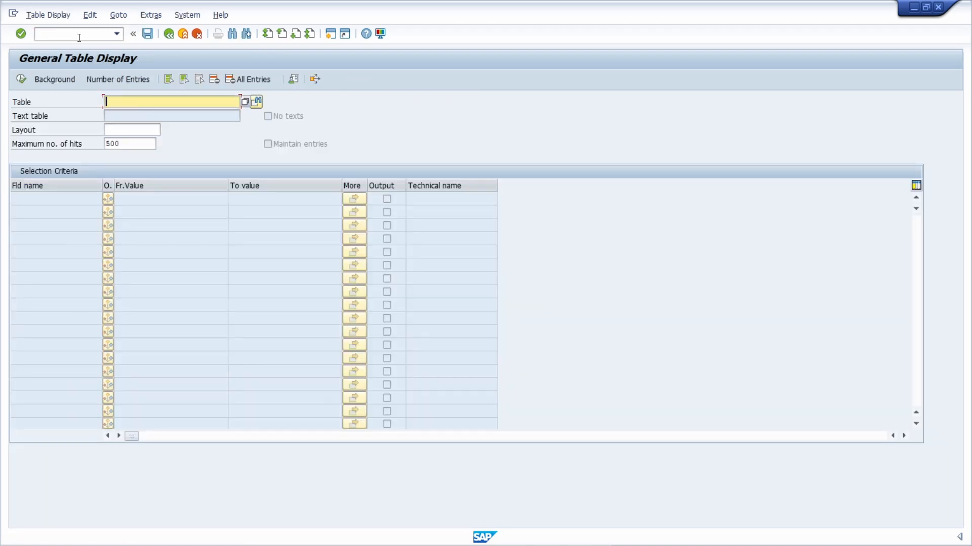
Leave General Table Display and return to SAP Easy Access with /n.
click(79, 37)
text(/n)
key(Return)
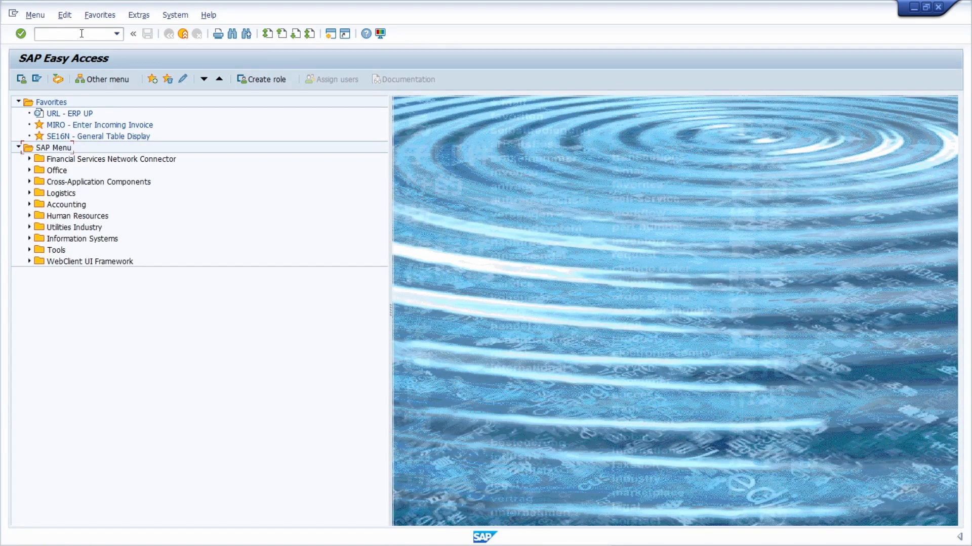
Replace the start transaction with SE16N.
click(138, 15)
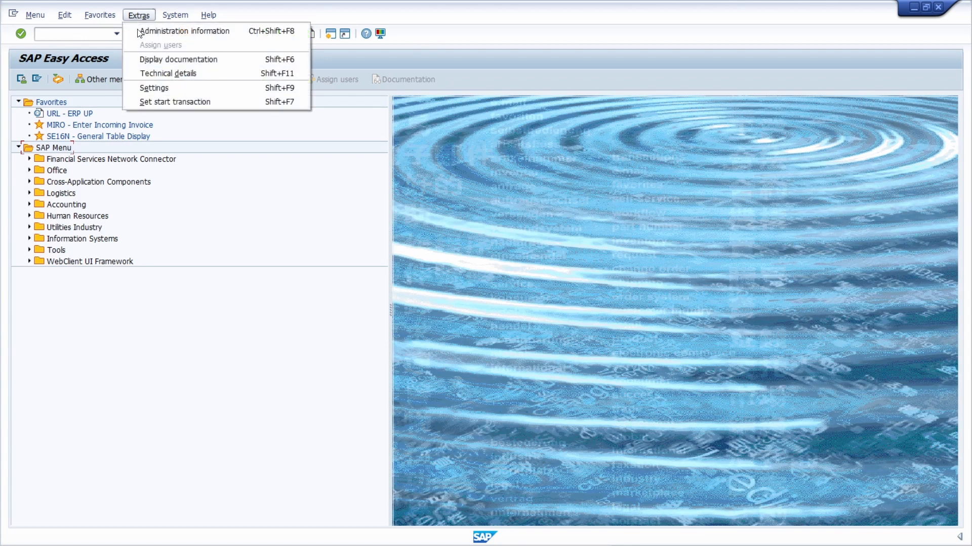
click(157, 101)
text(SE16N)
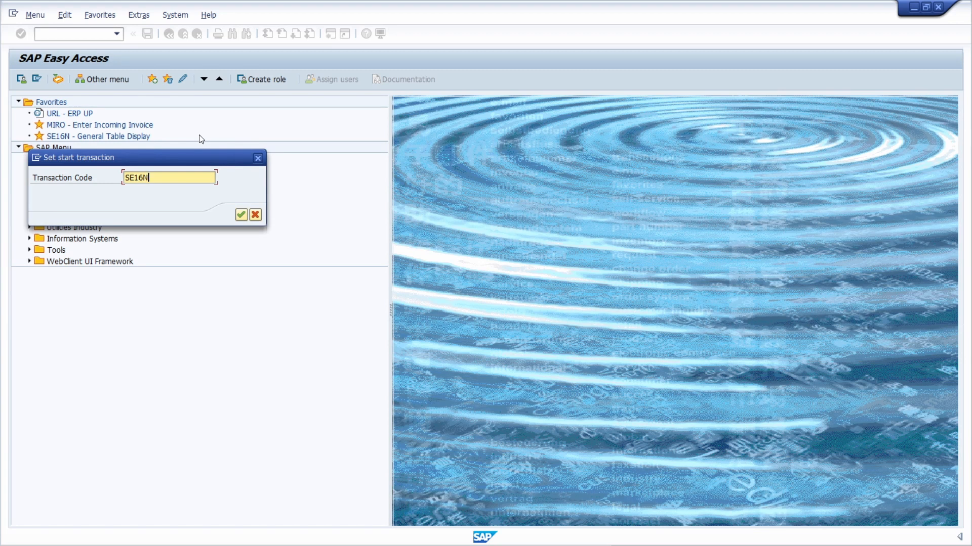
key(Return)
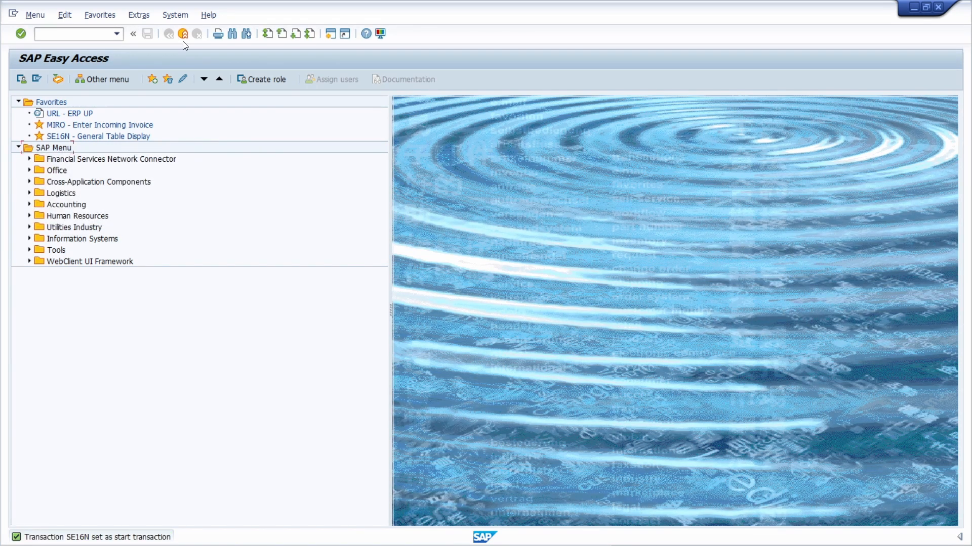
Remove the start transaction by confirming an empty transaction code.
click(139, 15)
click(161, 99)
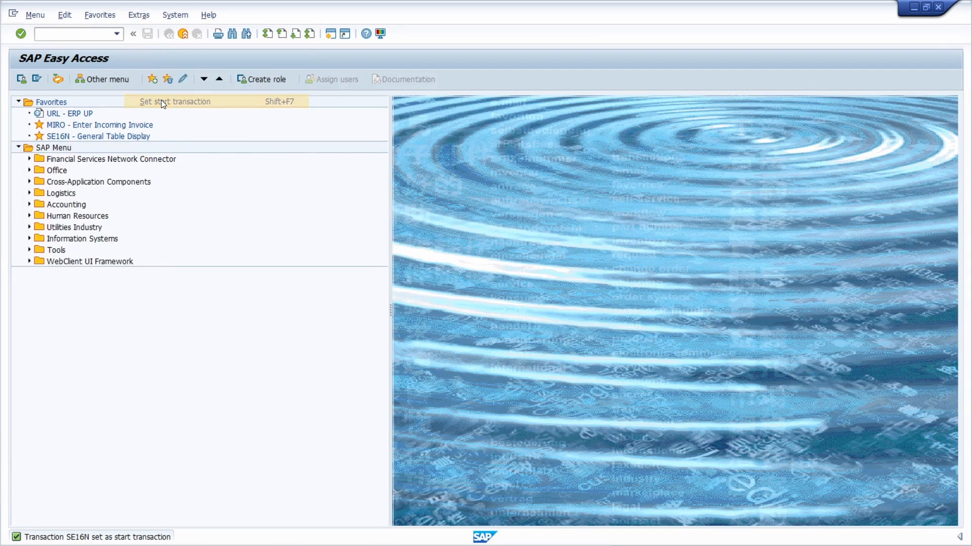
key(Delete)
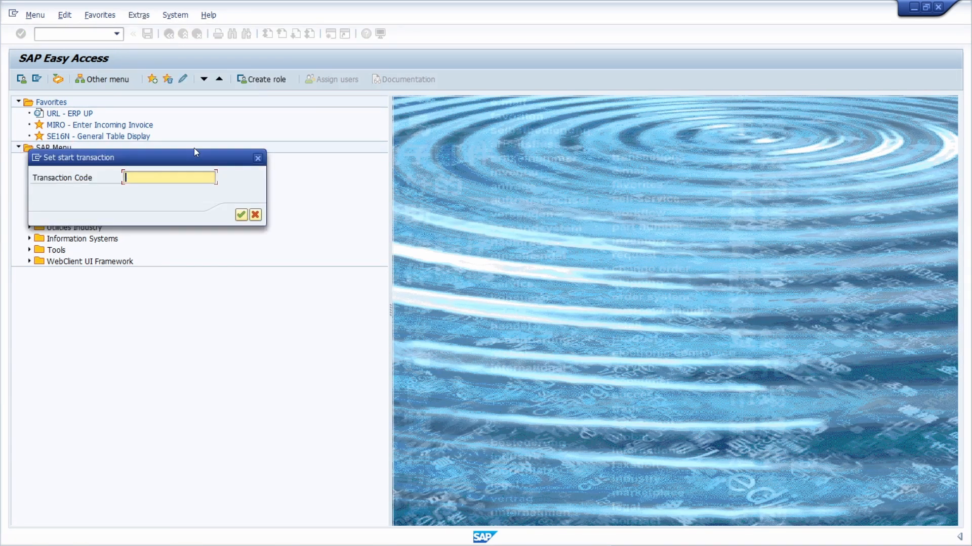
click(241, 215)
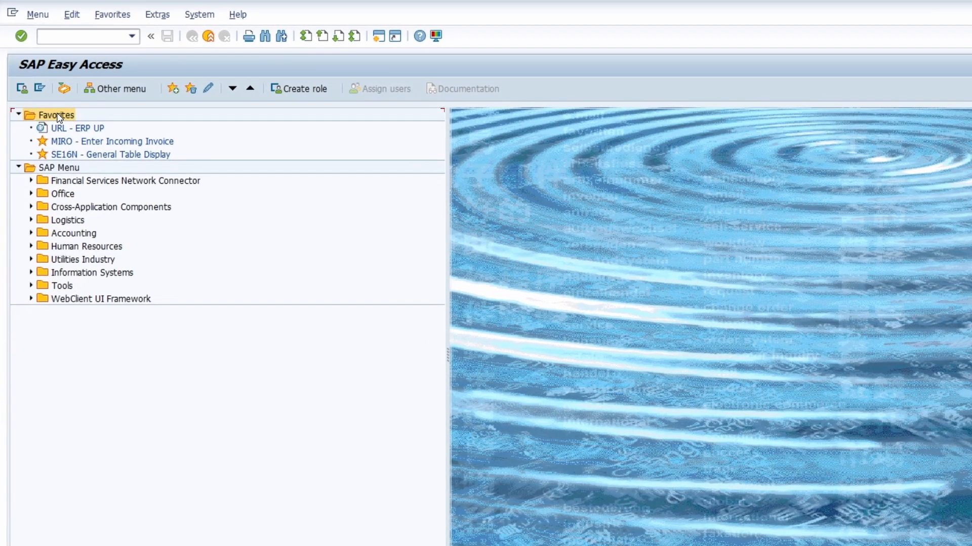
Insert a folder named ERP UP into the Favorites list.
right_click(52, 101)
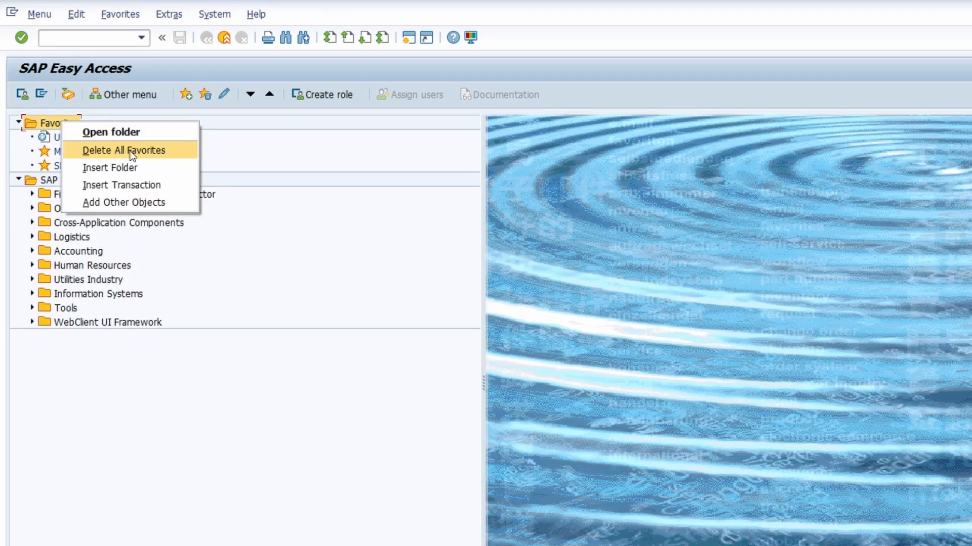
click(137, 167)
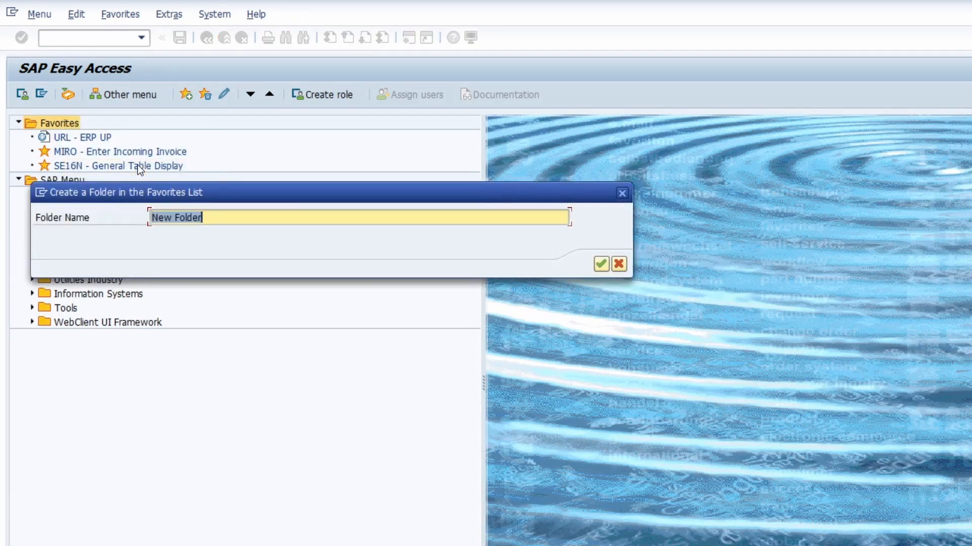
text(ERP UP)
key(Return)
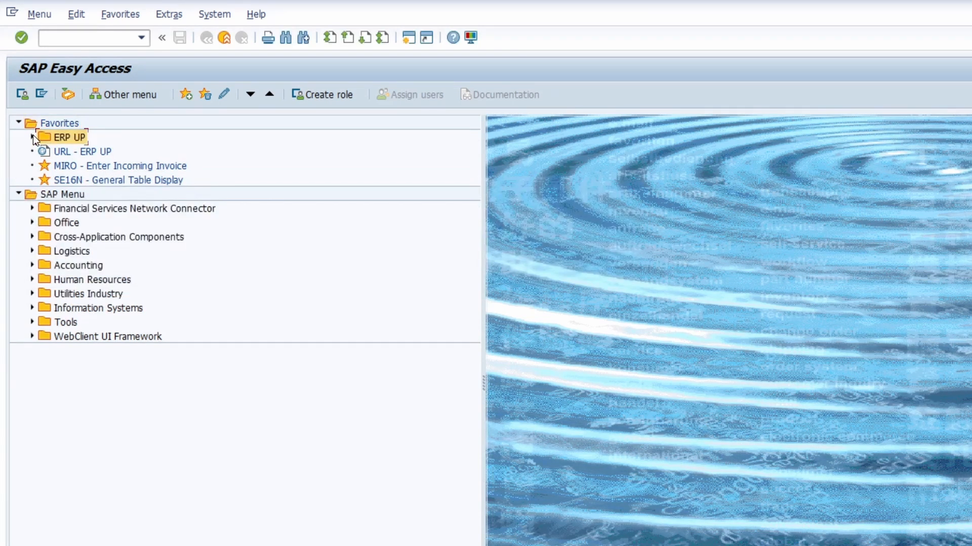
Insert transaction SE16 into the Favorites list.
right_click(52, 121)
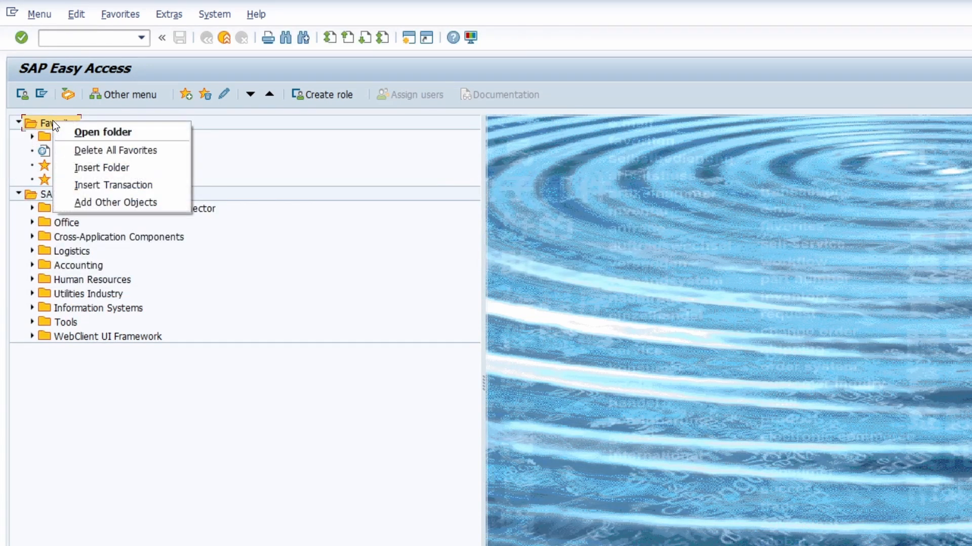
click(101, 184)
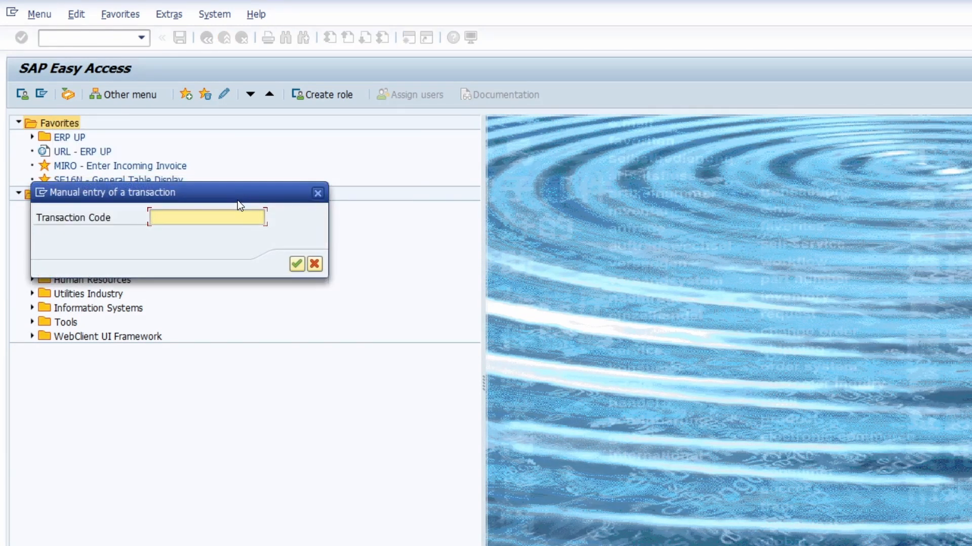
text(SE16)
key(Return)
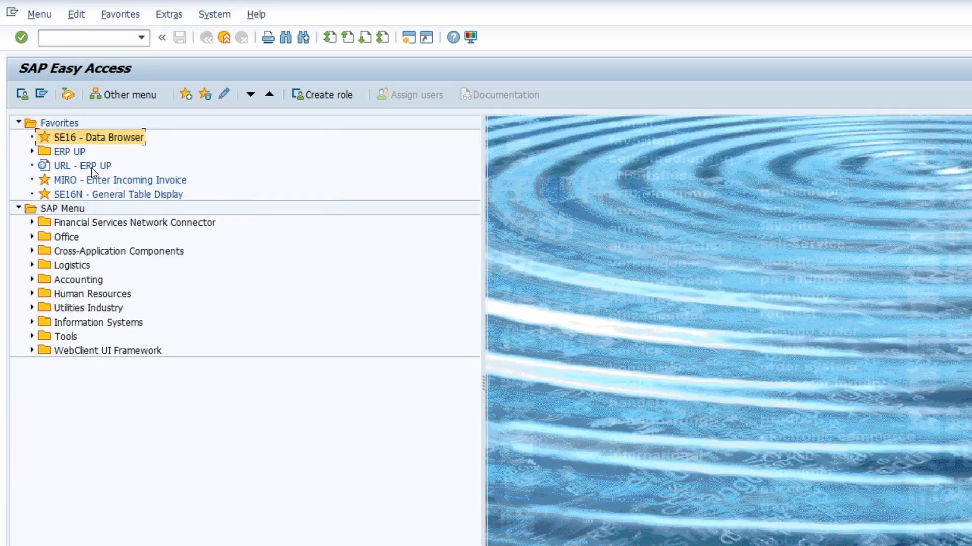
right_click(62, 125)
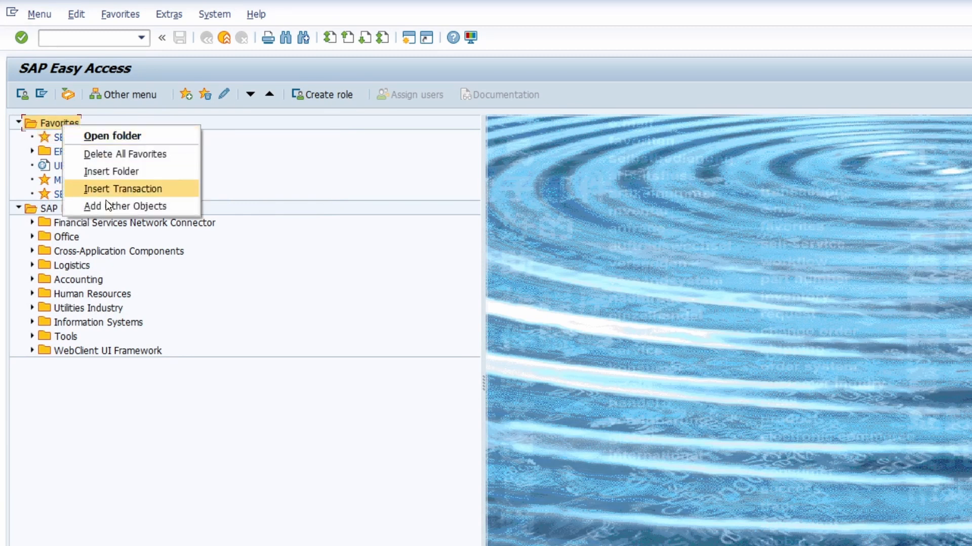
click(121, 208)
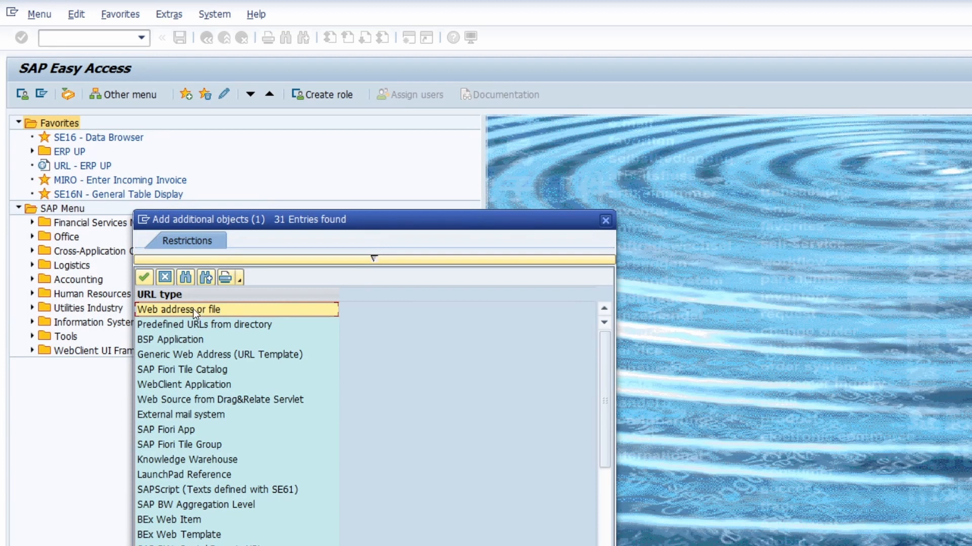
double_click(189, 311)
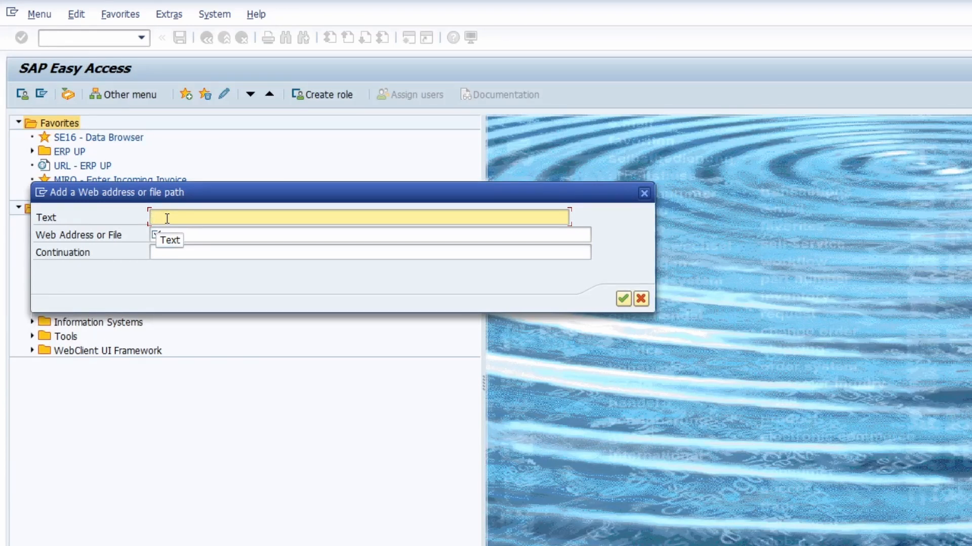
text(ERP UP)
key(Tab)
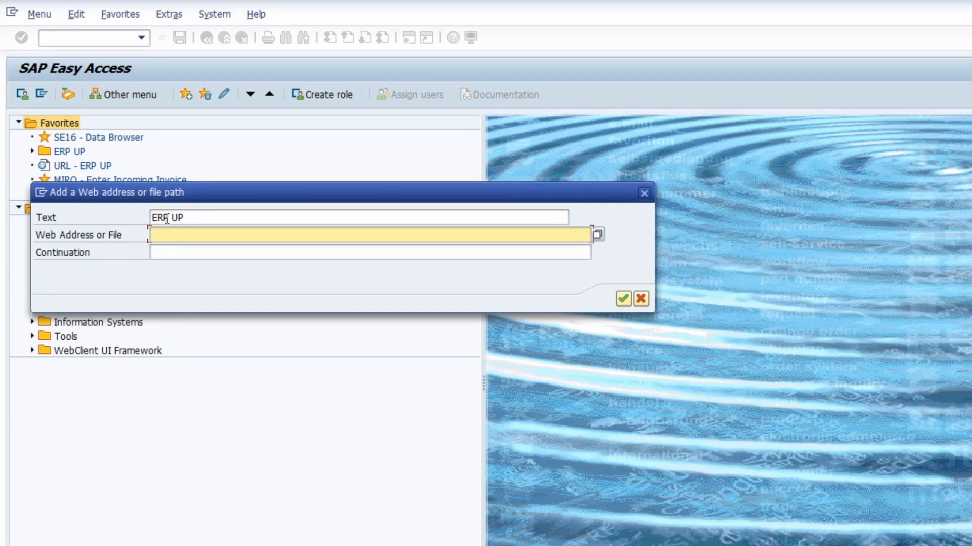
text(https://erp-up.de)
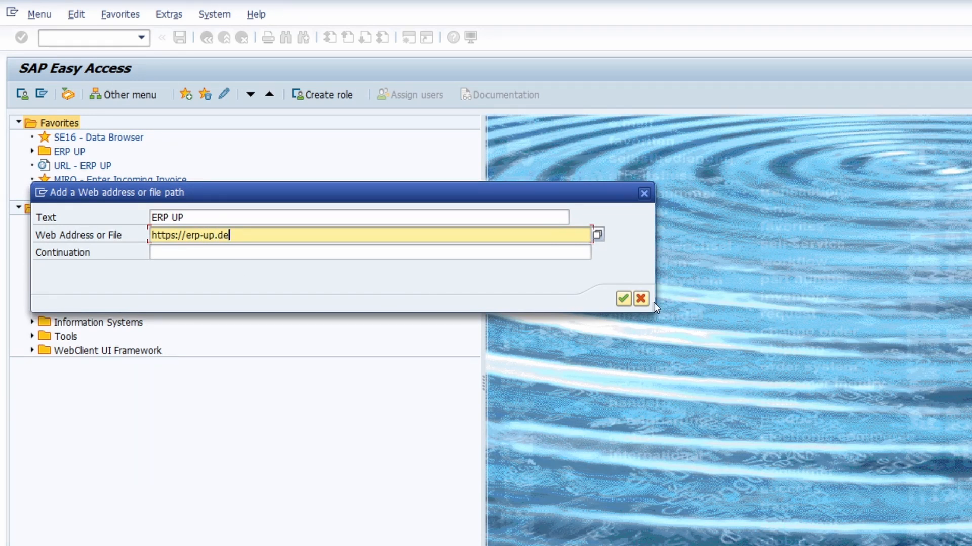
click(622, 299)
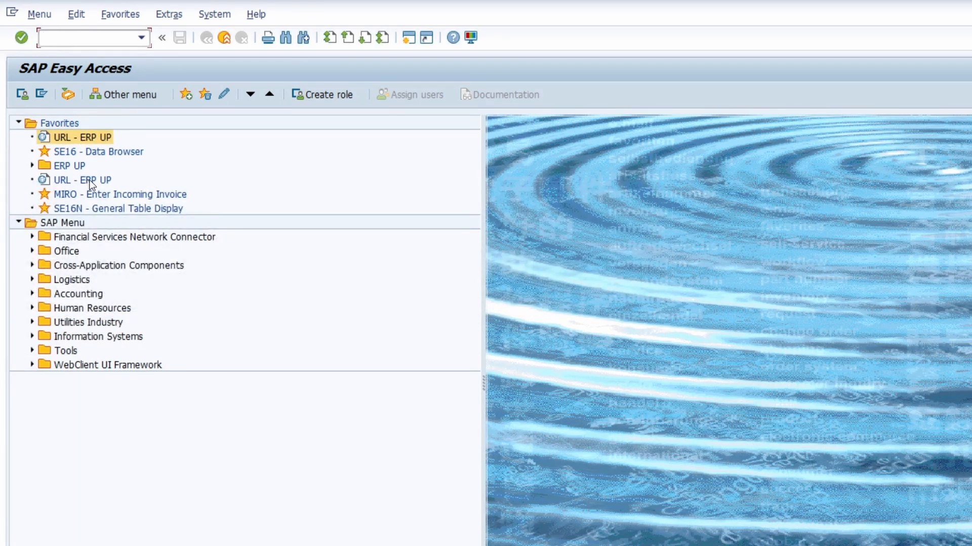
Delete the duplicate URL - ERP UP favorite at the start of the Favorites list.
right_click(68, 138)
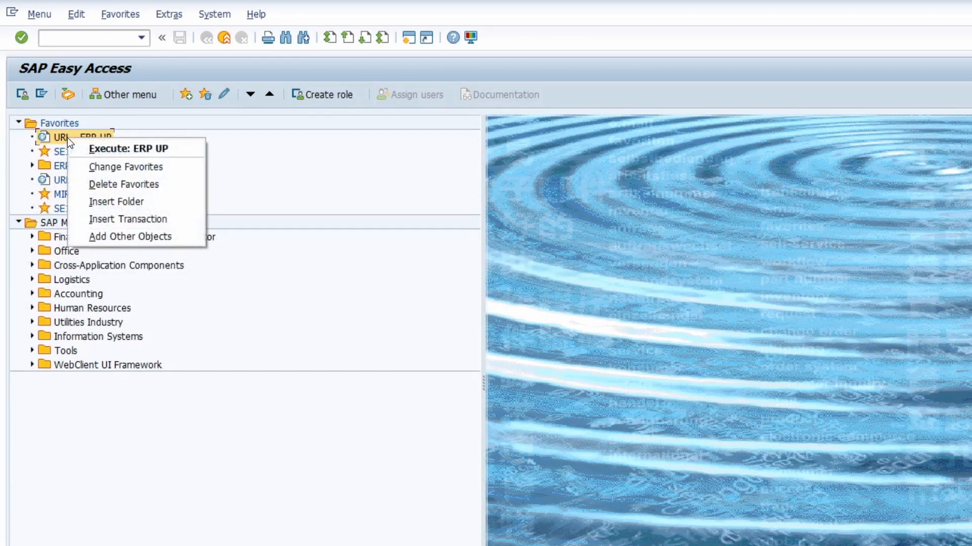
click(124, 184)
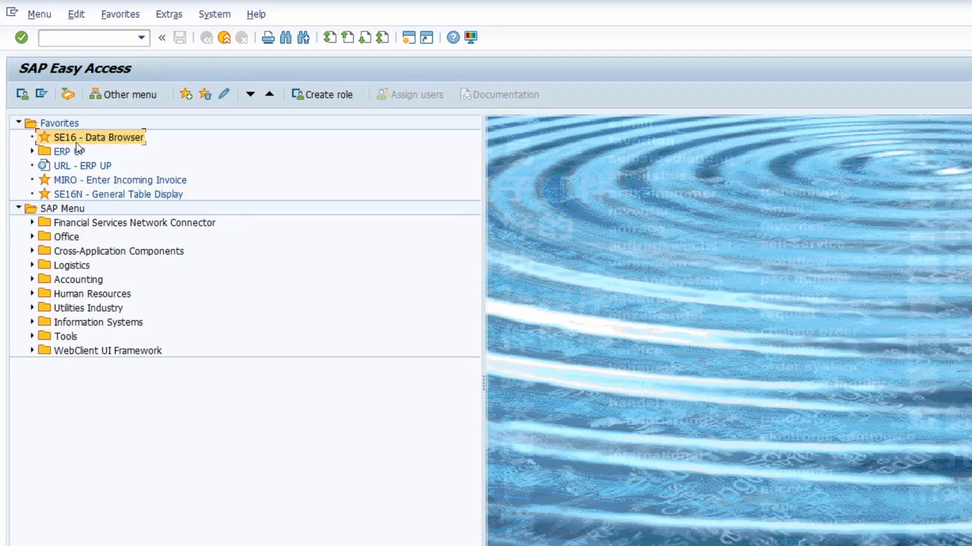
Review the available Favorites commands, including moving entries, downloading to PC and uploading from PC.
click(56, 123)
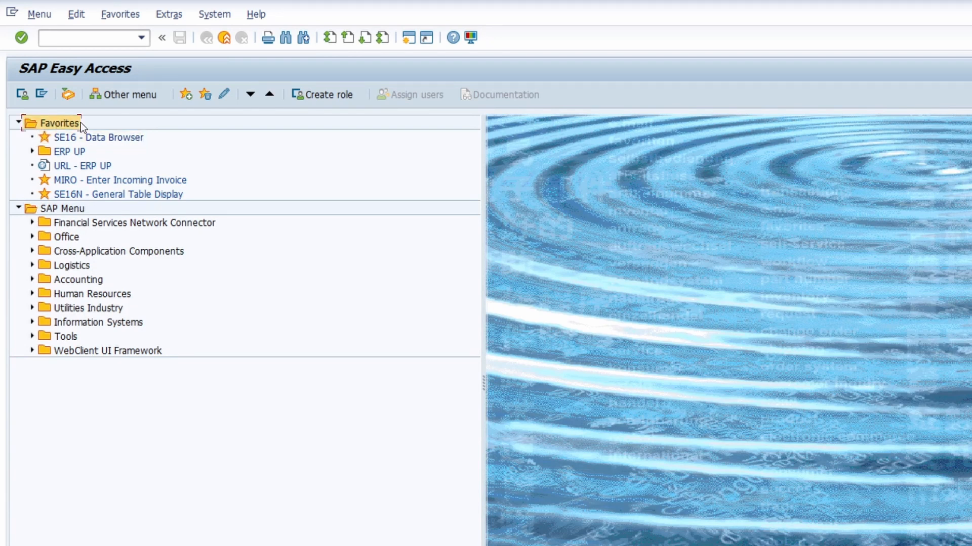
click(120, 14)
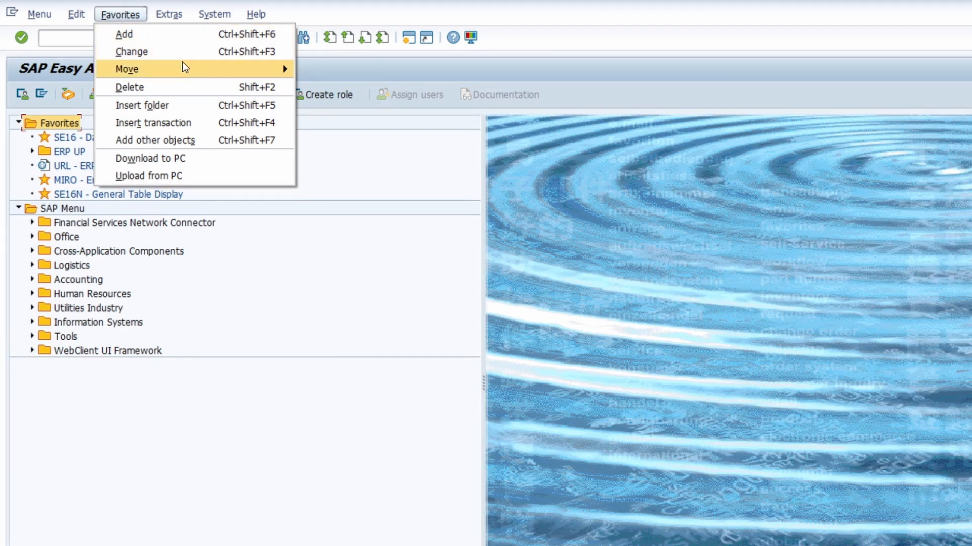
mouse_move(182, 63)
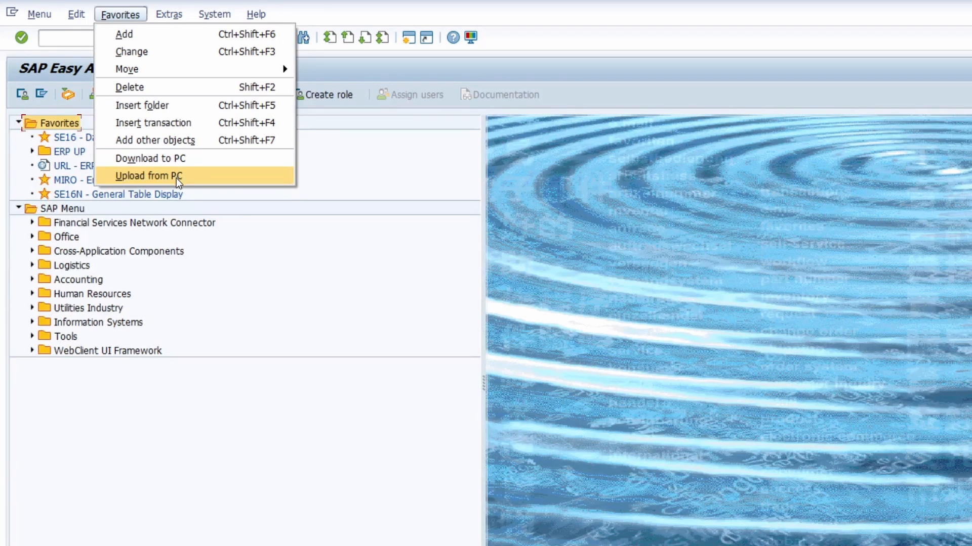
click(178, 431)
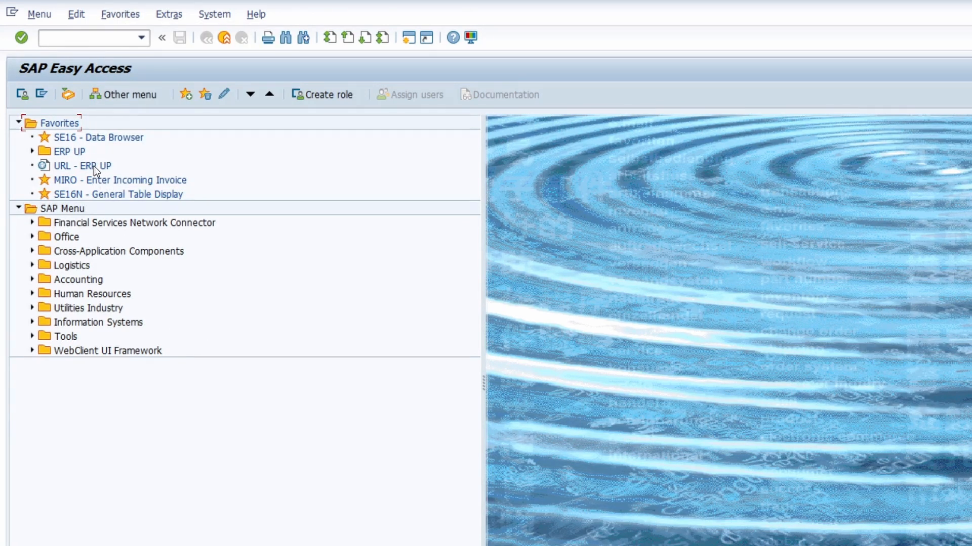
Open the SE16 Data Browser from Favorites and go back to SAP Easy Access.
double_click(73, 137)
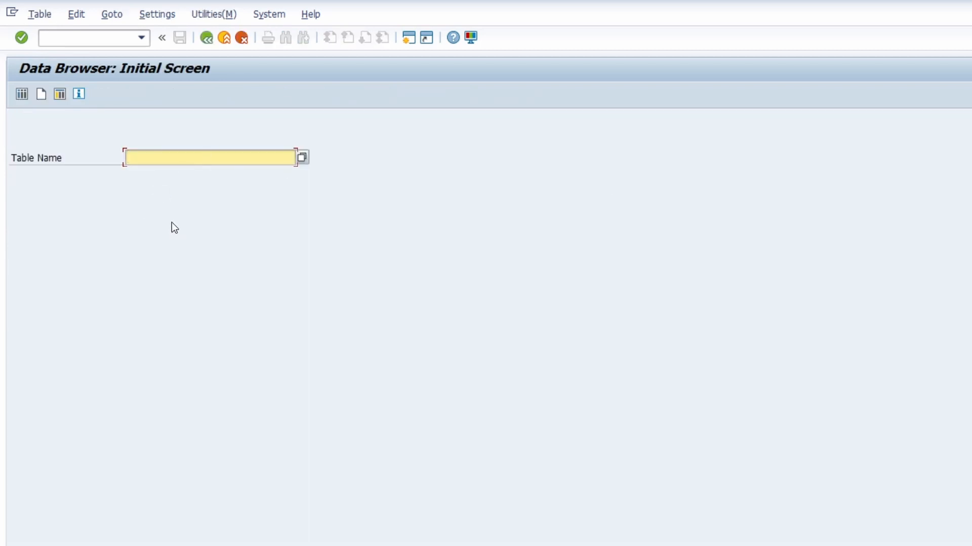
click(91, 39)
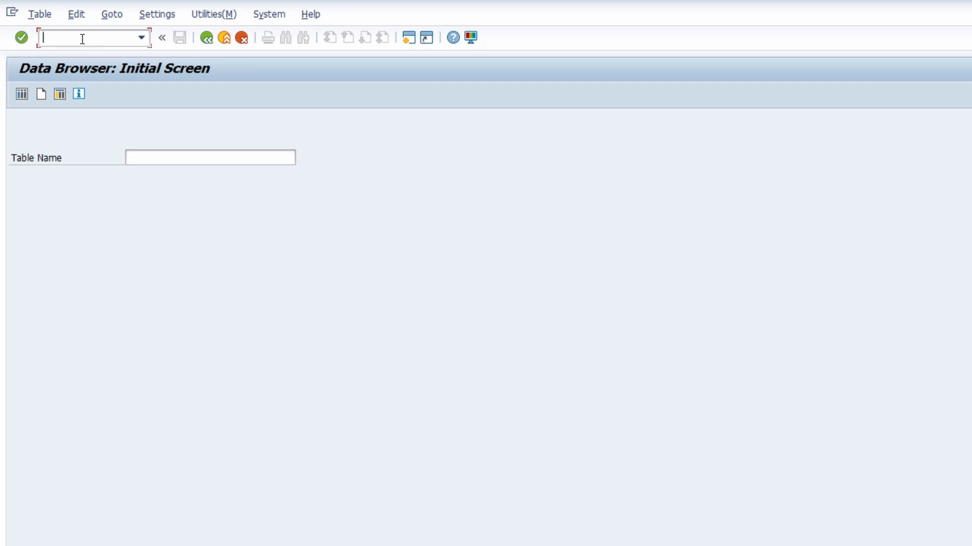
click(205, 44)
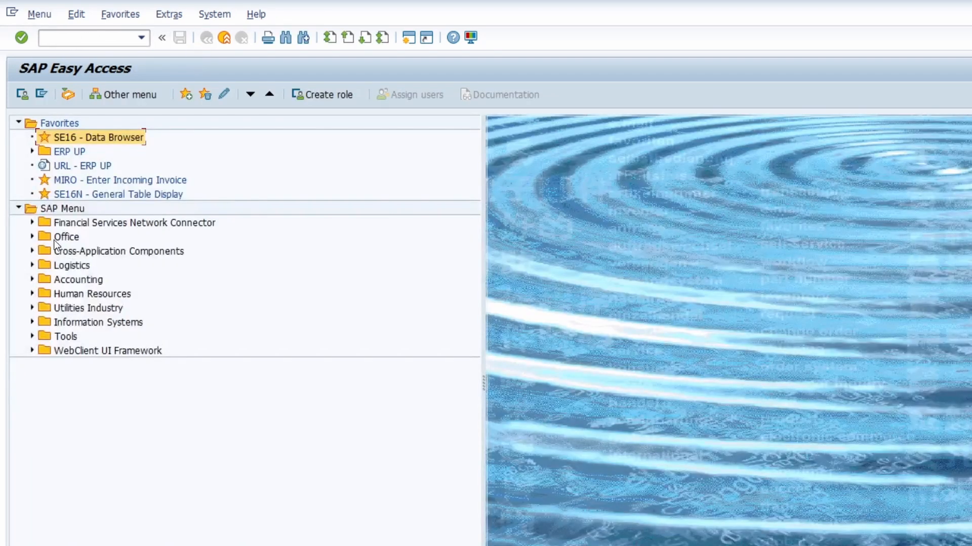
Expand the Office folder in the SAP Menu and add transaction /UI2/FLP to Favorites.
click(32, 236)
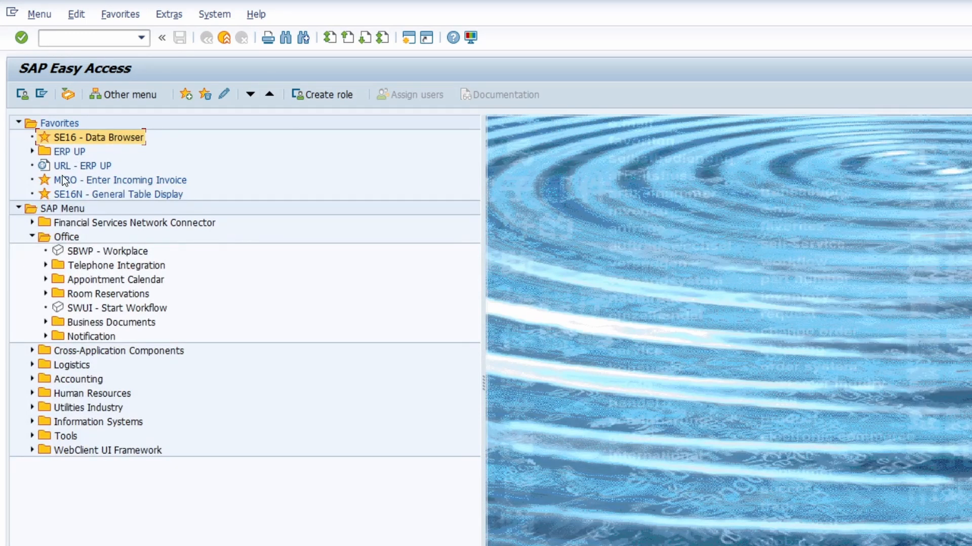
right_click(51, 125)
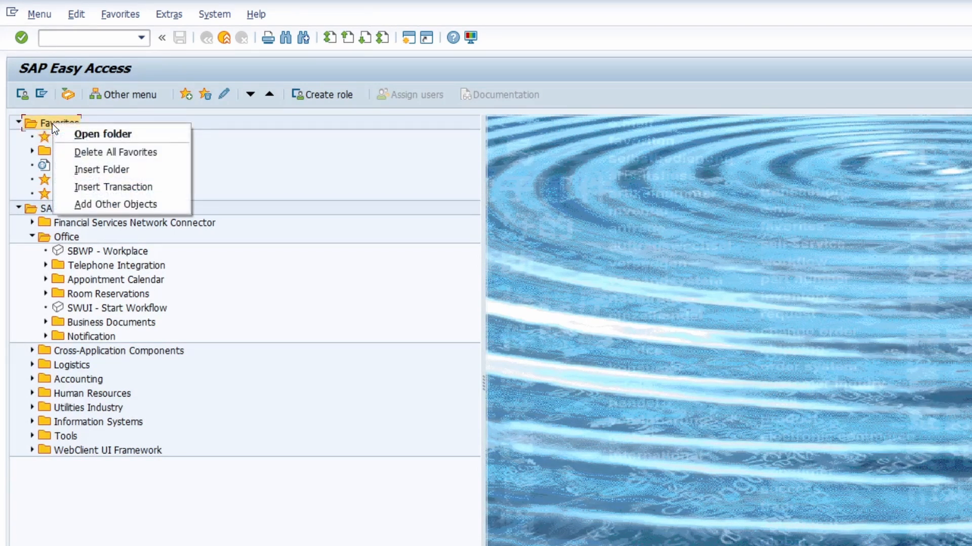
click(98, 185)
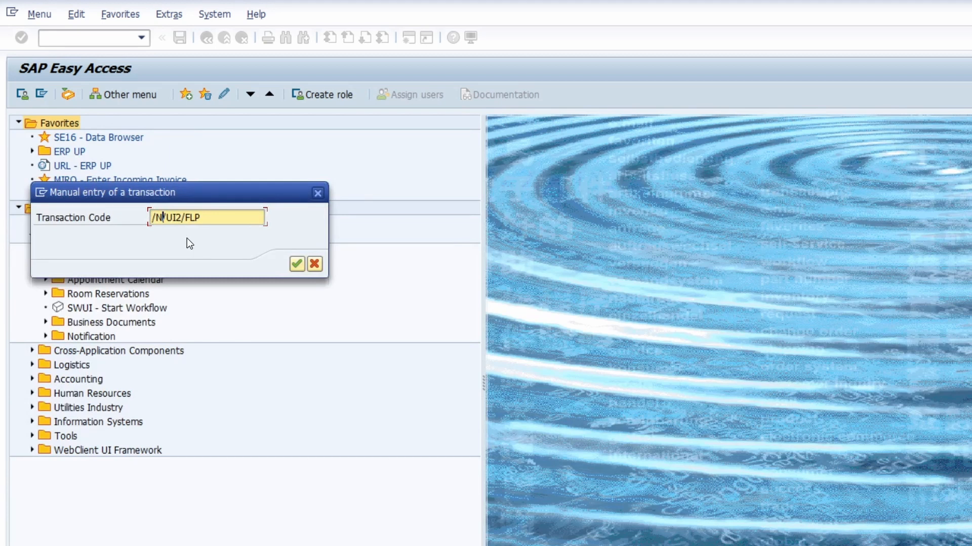
key(BackSpace)
key(BackSpace)
click(296, 264)
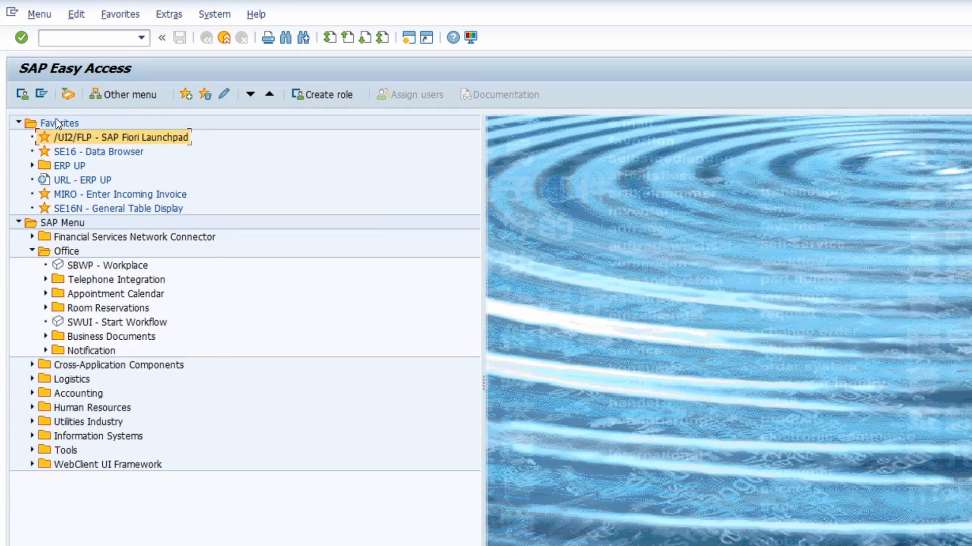
Go to transaction FBL1N and add it to Favorites with the command %_GCADDF.
click(73, 36)
text(/nfbl1n)
key(Return)
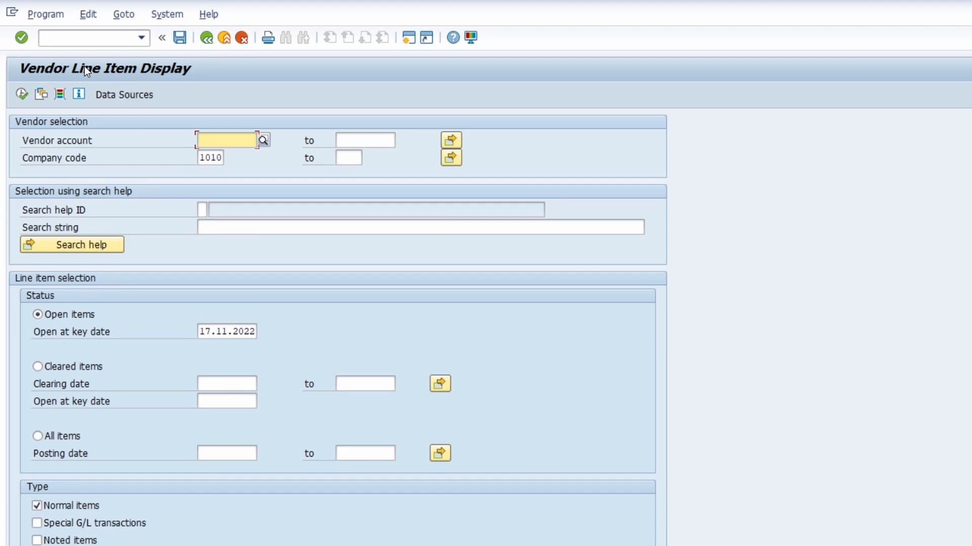
click(73, 40)
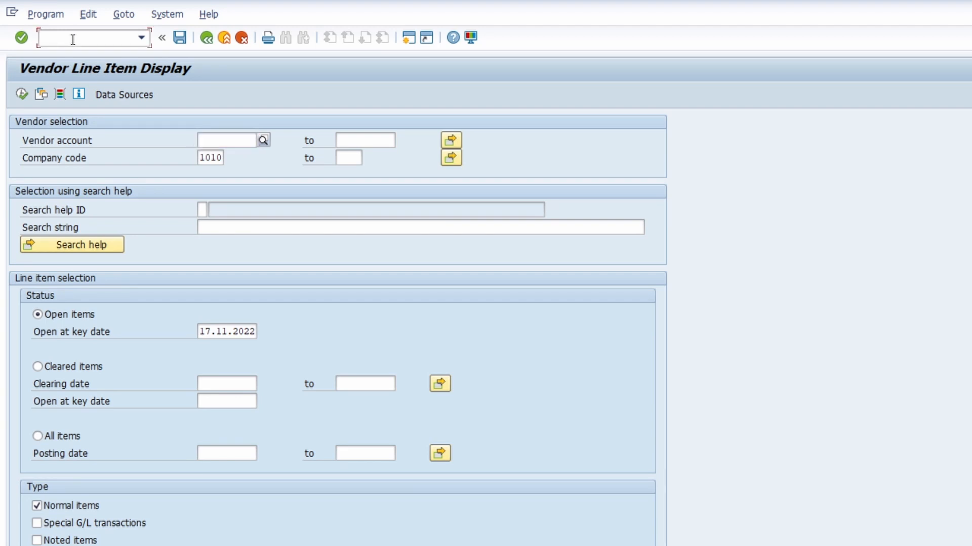
text(%_GCADDF)
key(Return)
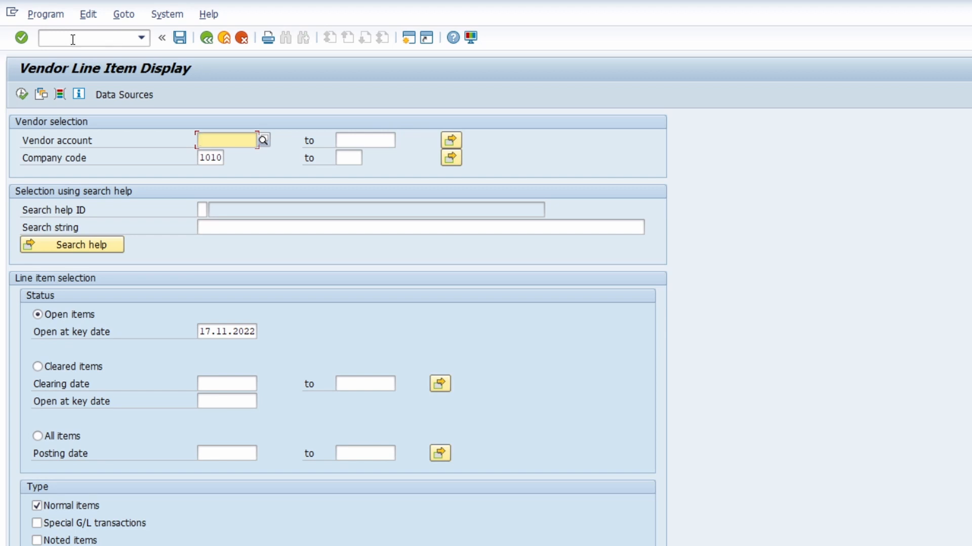
Return to SAP Easy Access with /n and select the FBL1N - Vendor Line Items favorite.
click(73, 40)
text(/n)
key(Return)
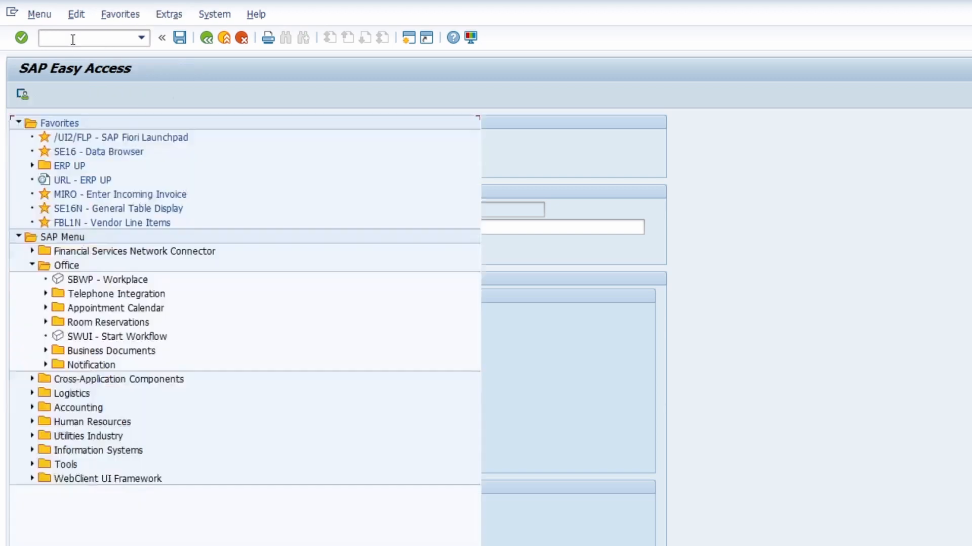
click(101, 224)
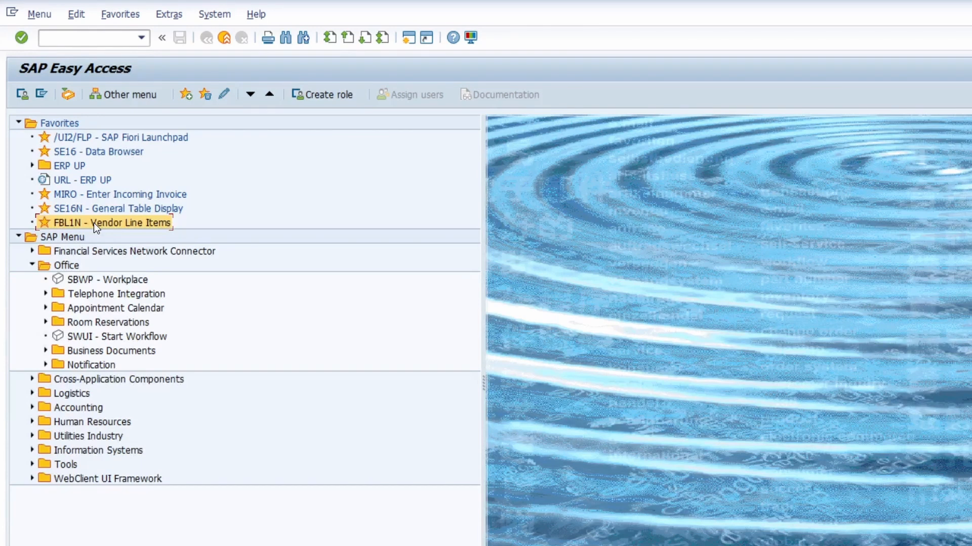
Open transaction MIRO and enter company code 1010 for the incoming invoice.
click(68, 40)
text(miro)
key(Return)
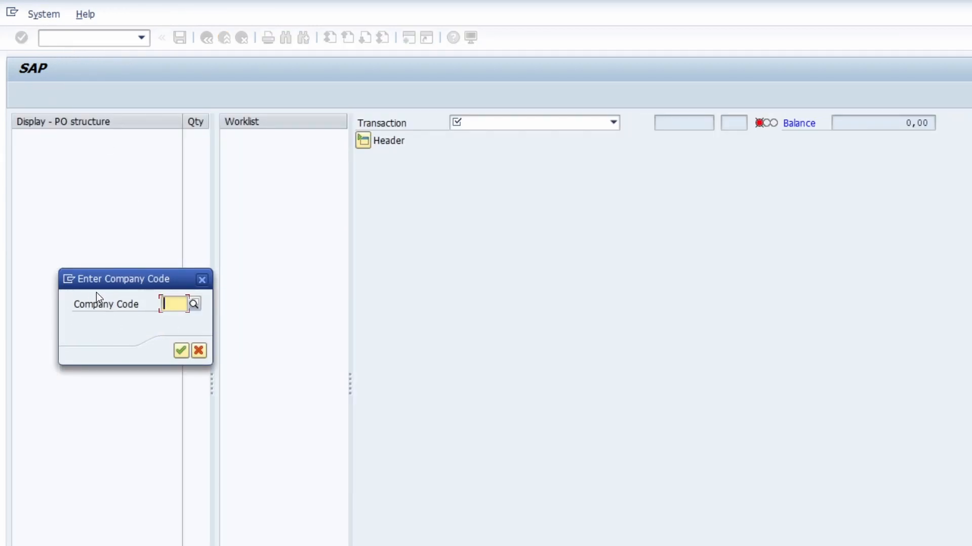
text(1010)
key(Return)
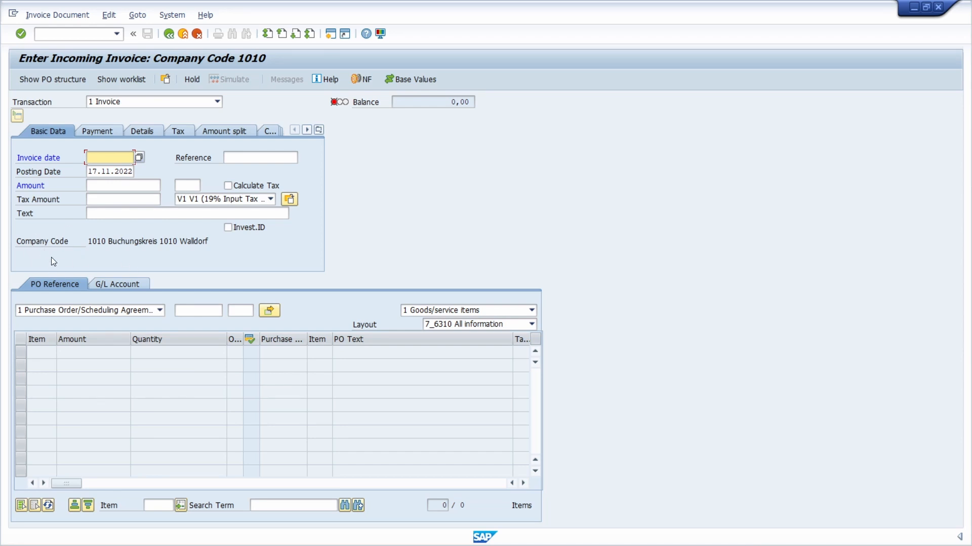
Open the own user data for maintenance and display the profile's SET/GET parameters.
click(70, 35)
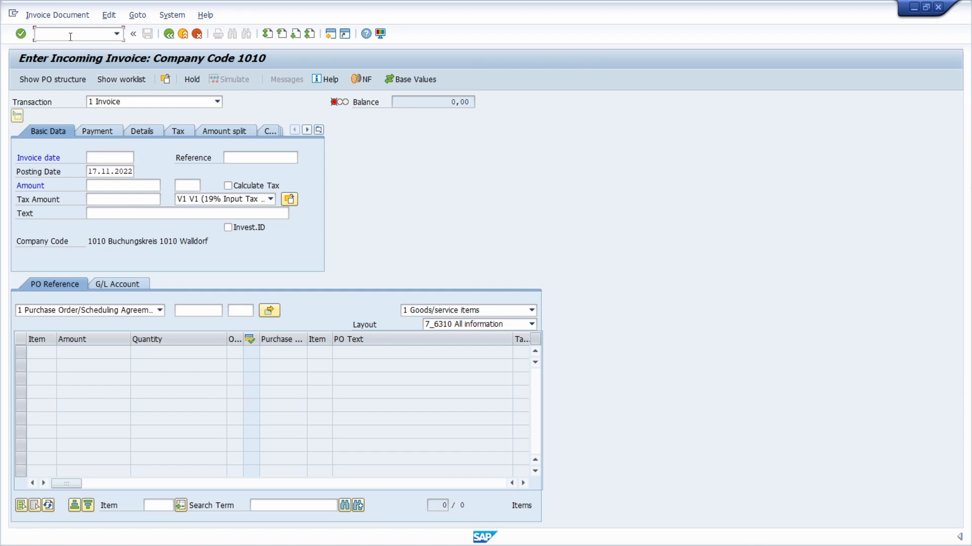
text(/nscu3)
click(177, 16)
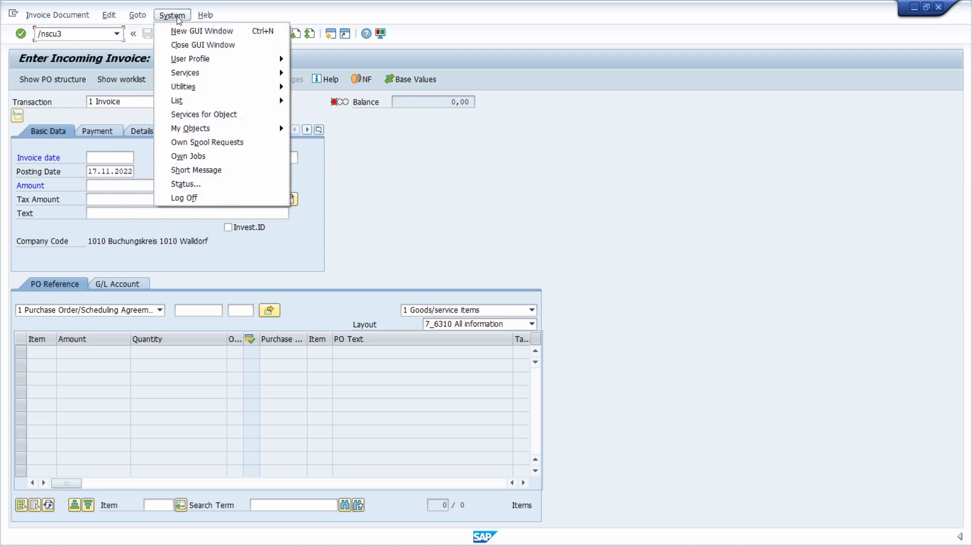
mouse_move(209, 62)
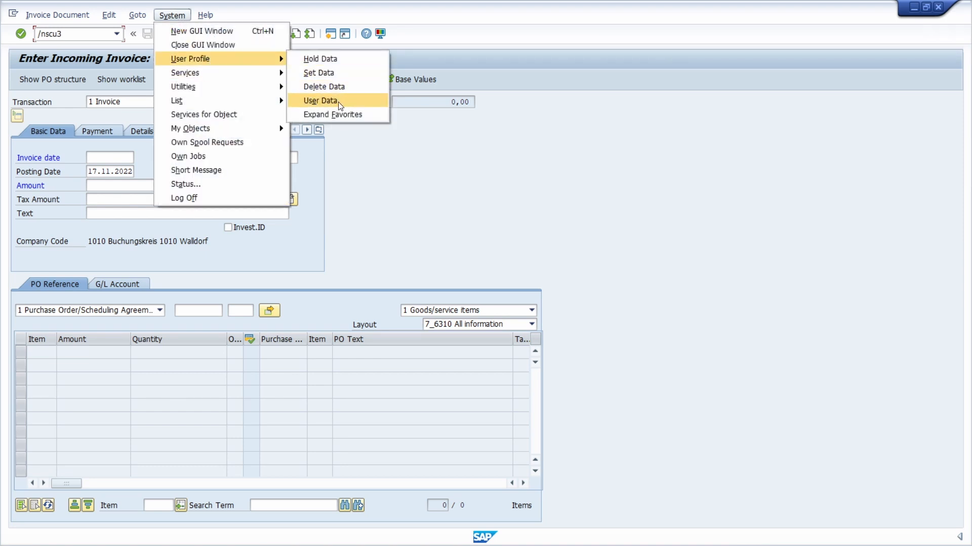
click(338, 101)
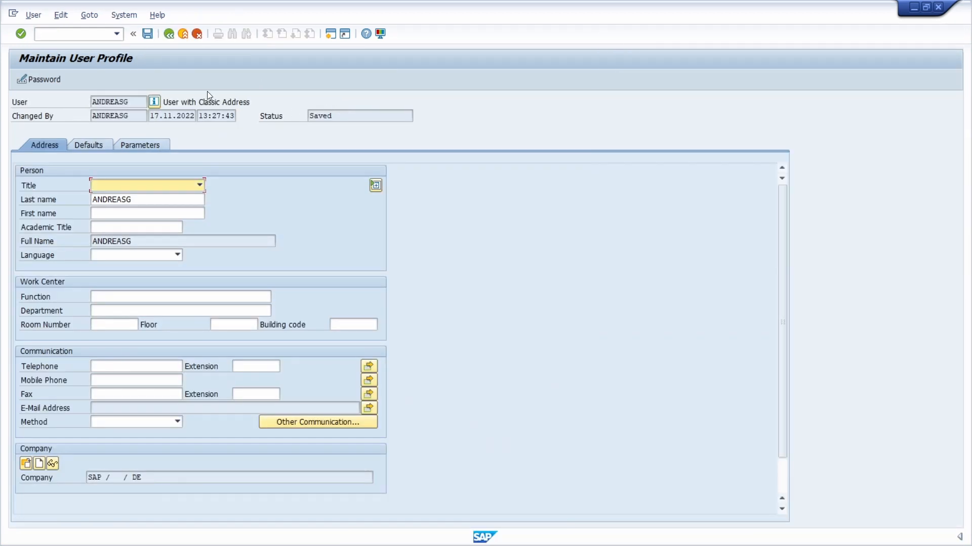
click(138, 146)
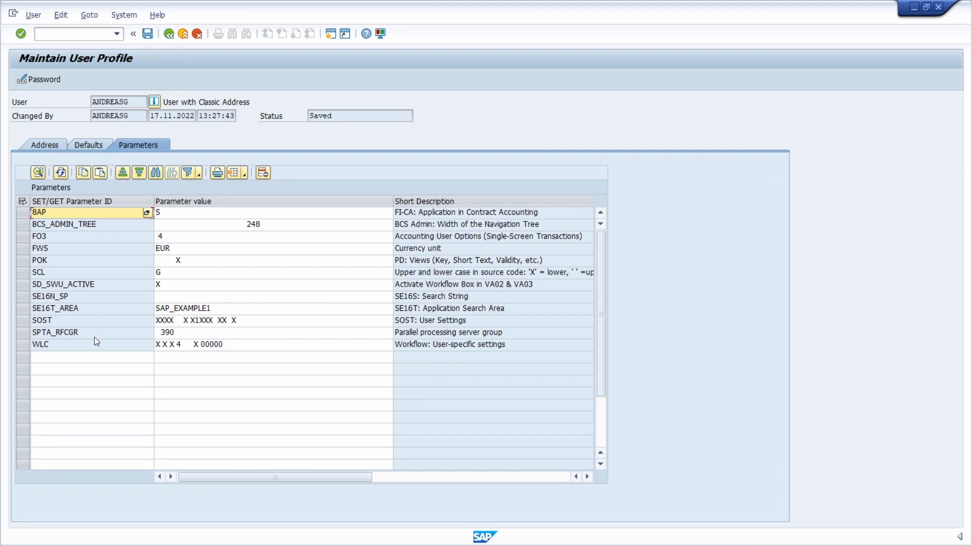
Look at the available parameter IDs for the first empty row of the parameters table.
click(82, 359)
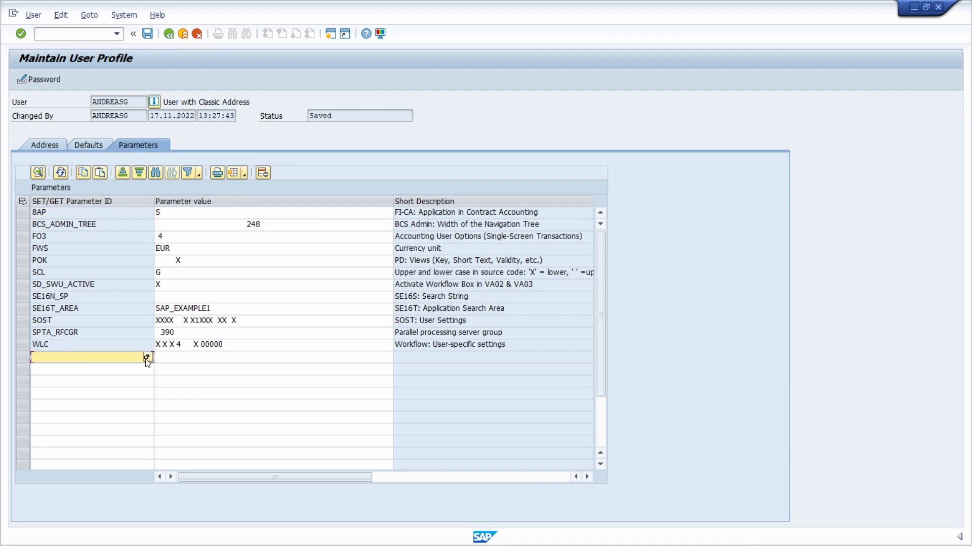
click(147, 358)
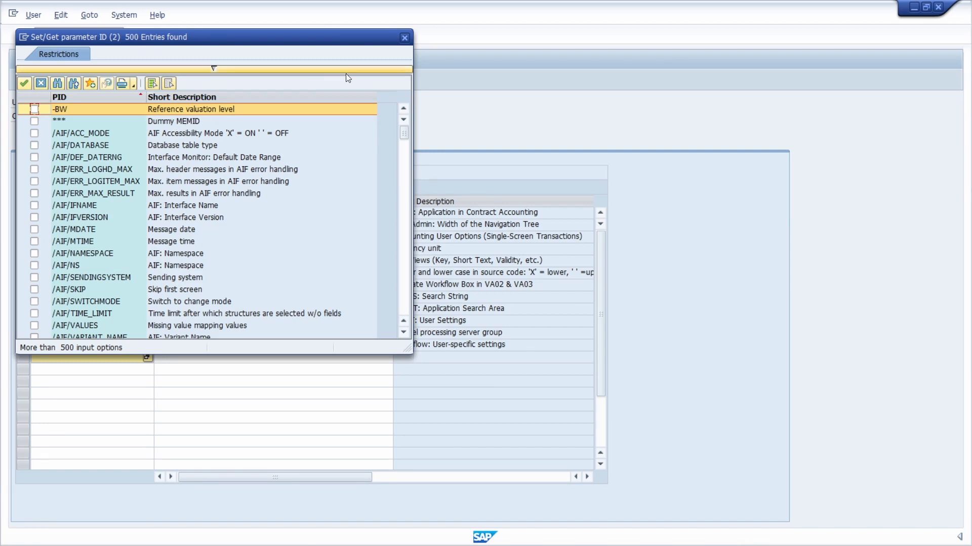
click(405, 38)
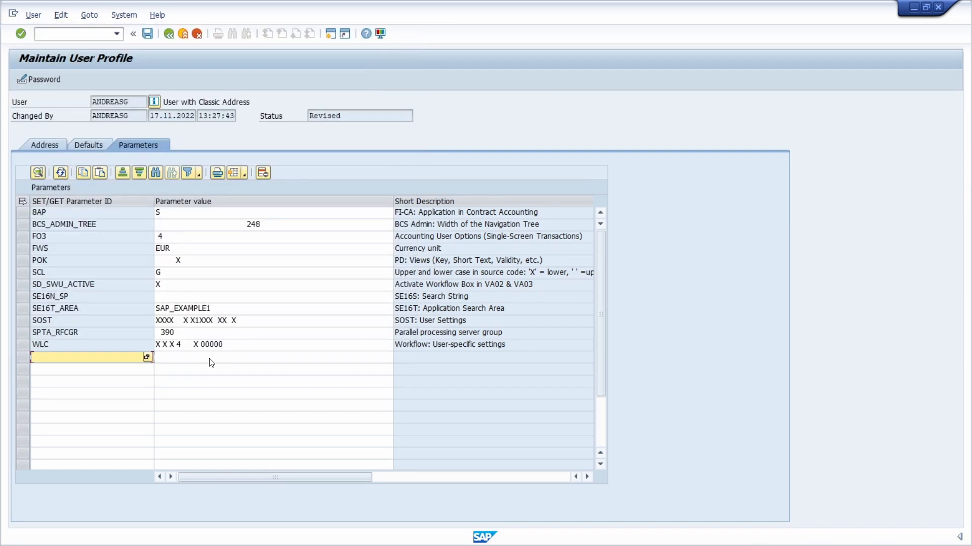
click(212, 359)
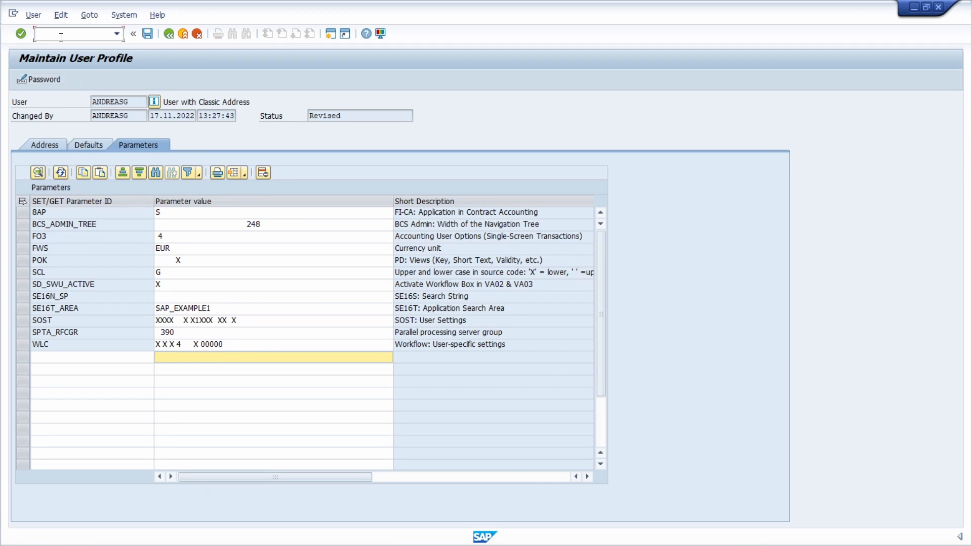
Switch to a separate Enter Incoming Invoice session and display the technical information for the Company Code field.
text(/osost)
key(Return)
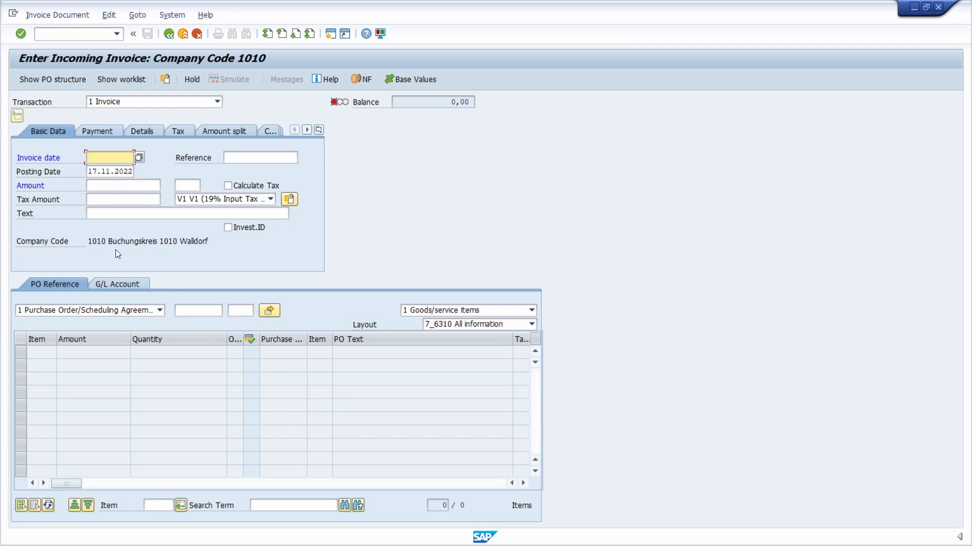
click(60, 241)
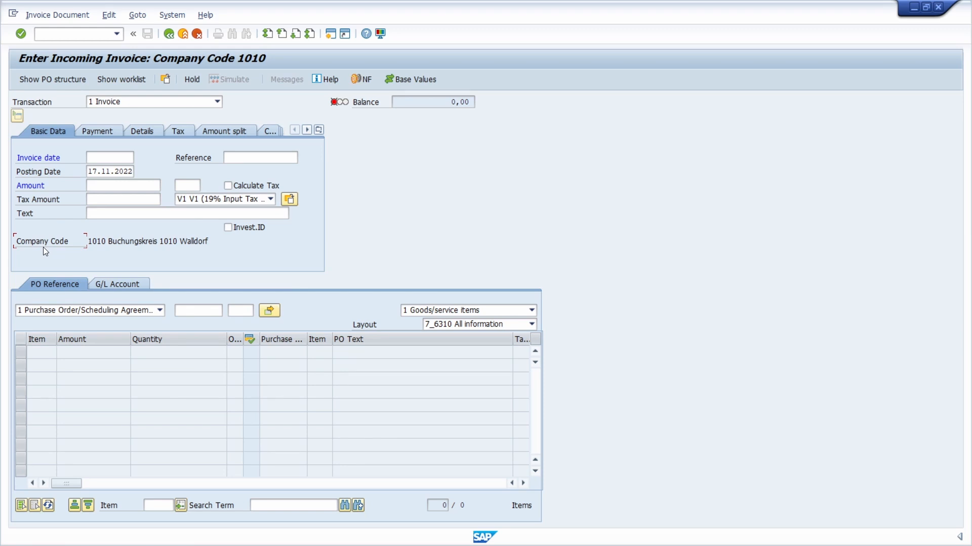
key(F1)
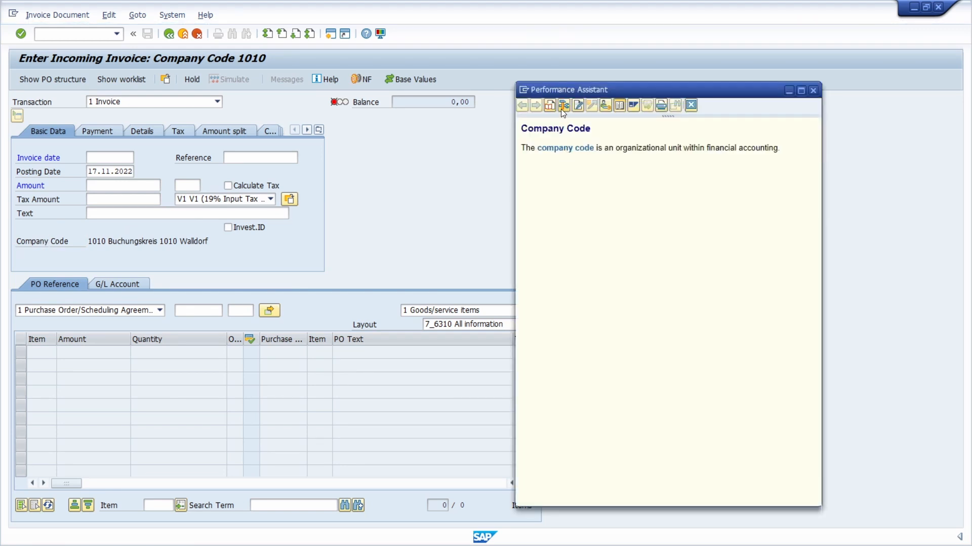
click(563, 106)
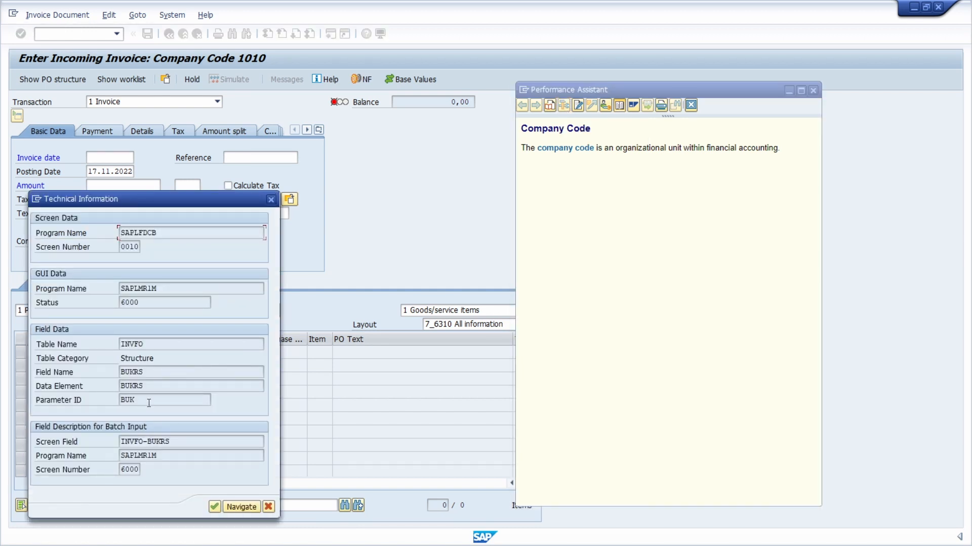
Select the Company Code field's Parameter ID in the technical information and close both help windows.
double_click(150, 400)
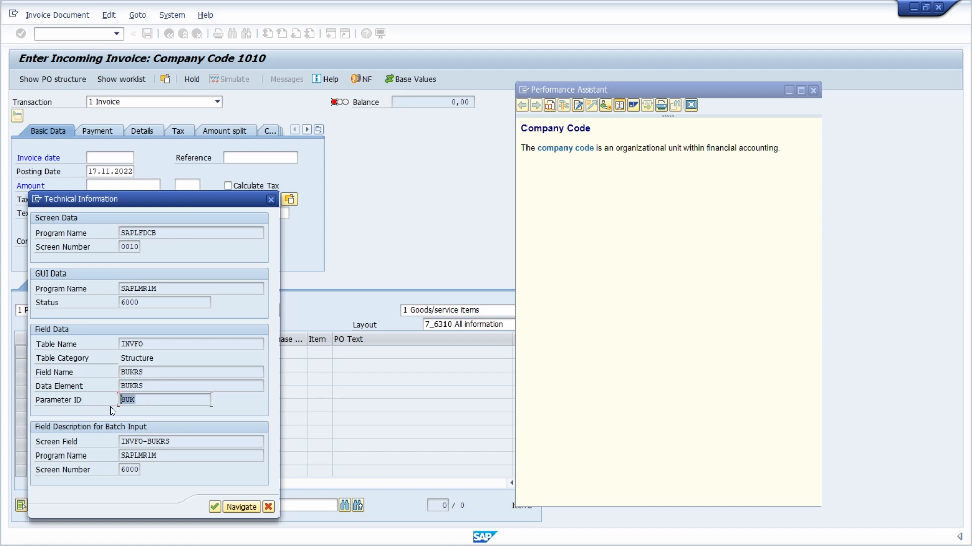
click(150, 400)
double_click(152, 400)
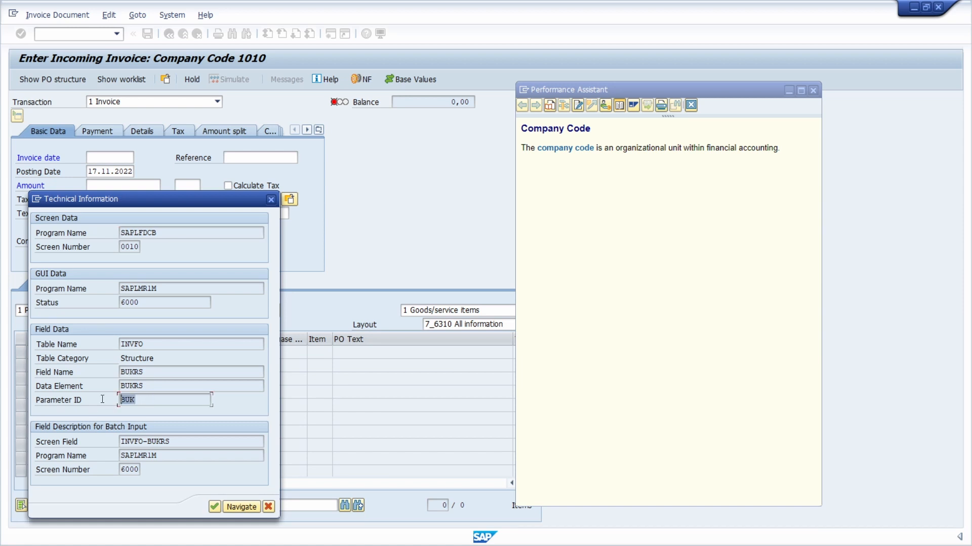
click(149, 400)
click(270, 199)
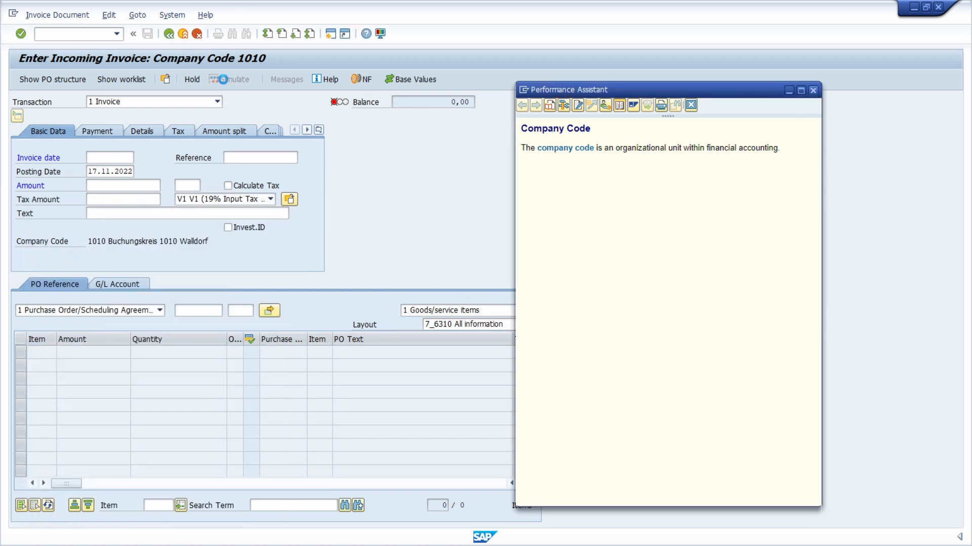
click(812, 90)
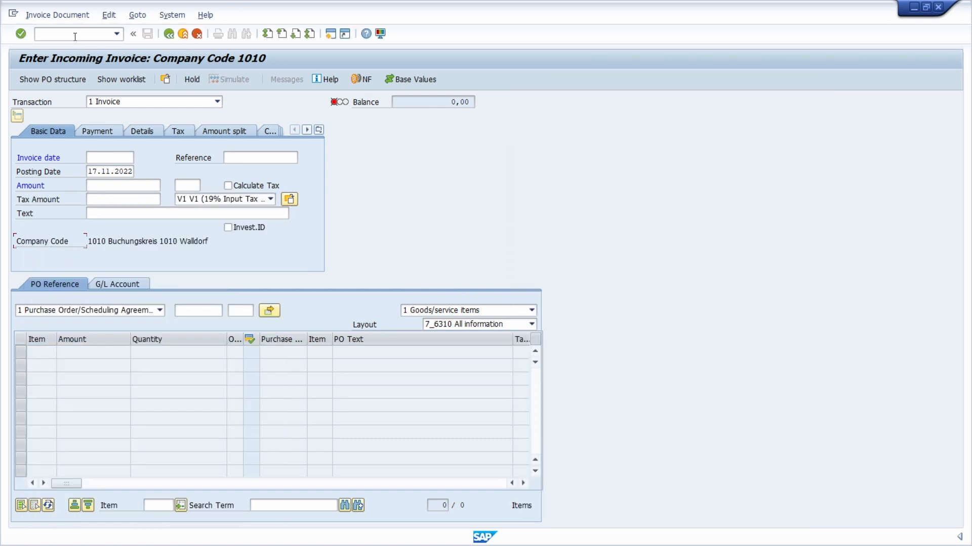
Return to the user profile session, add parameter BUK with the value 1710 and save the profile.
click(914, 7)
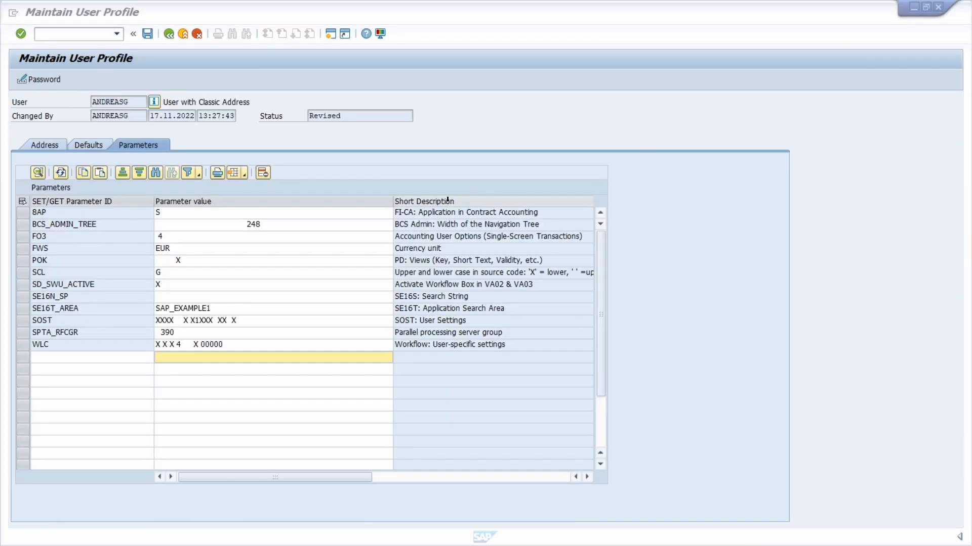
click(101, 359)
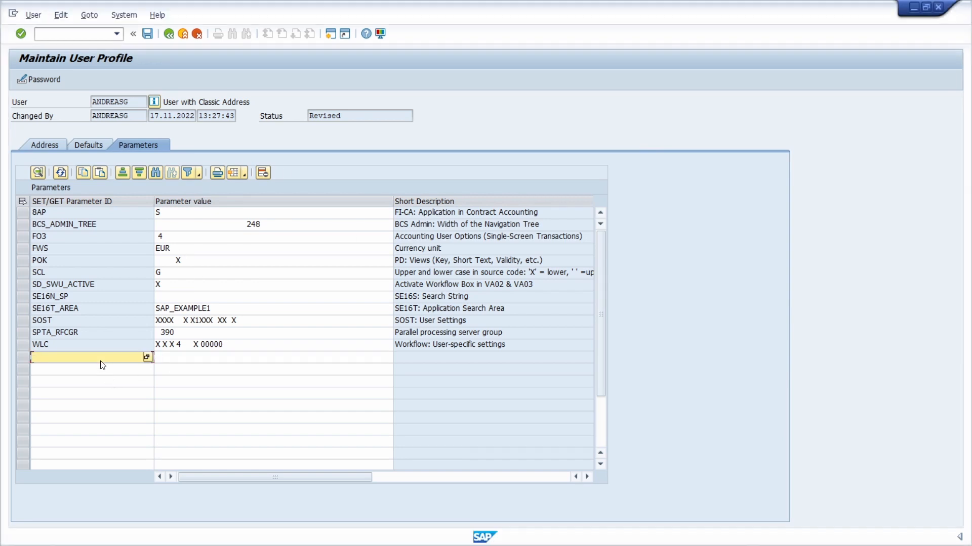
text(BUK)
key(Tab)
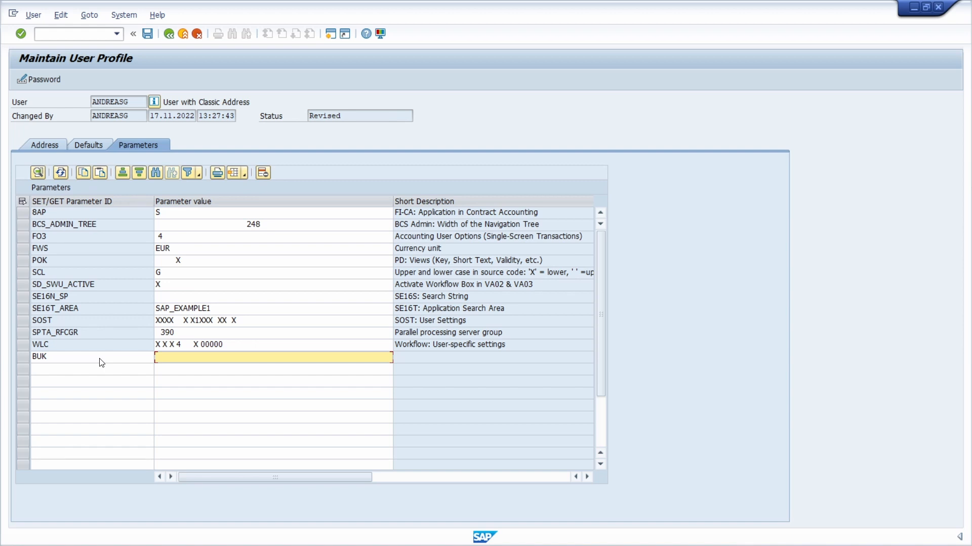
text(1710)
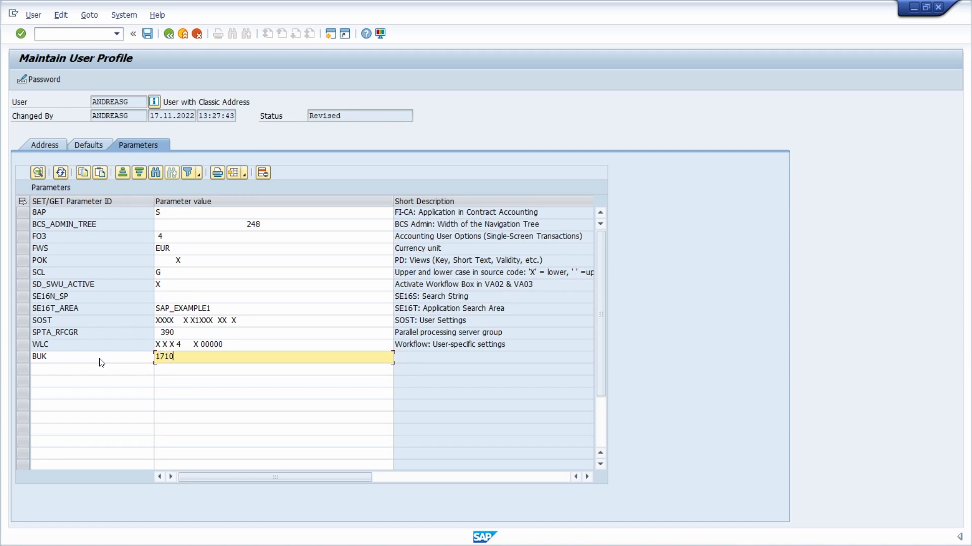
key(Return)
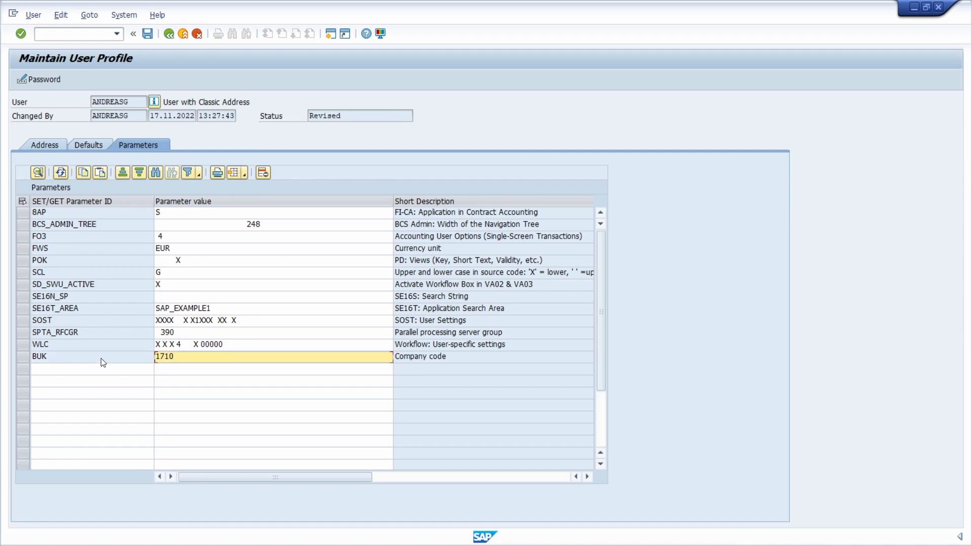
click(147, 34)
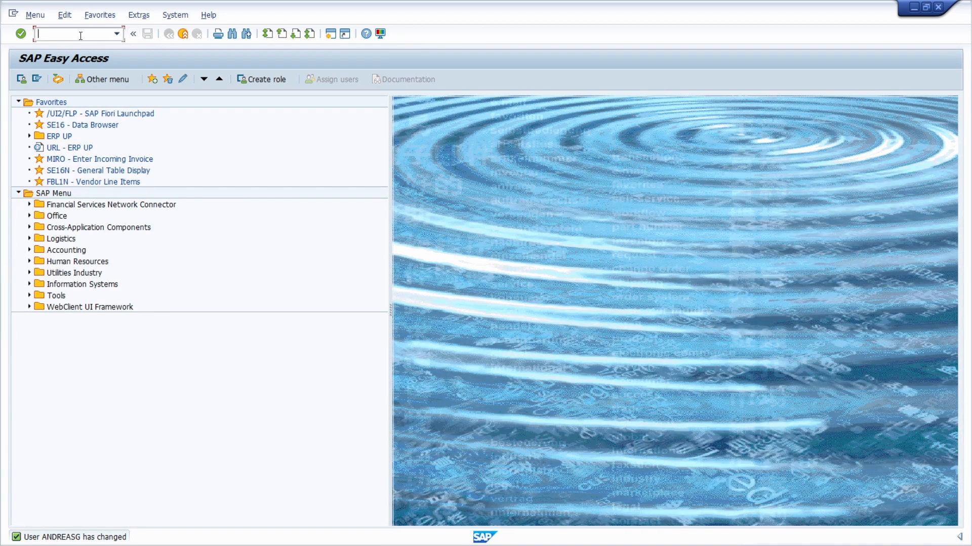
Open transaction MIRO from SAP Easy Access to check the company code default.
text(miro)
key(Return)
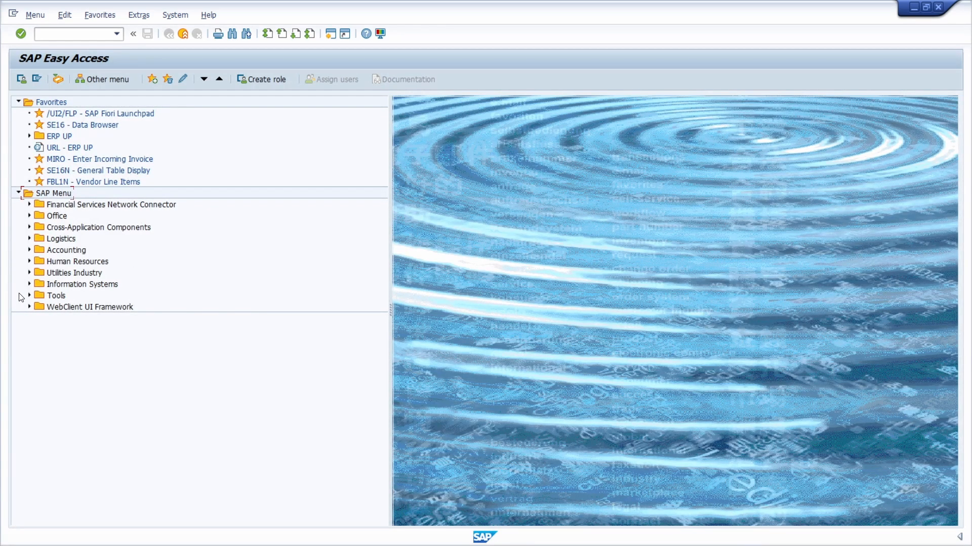
Expand the Office folder in the SAP Menu, and open the user profile defaults with transaction SU3.
click(30, 216)
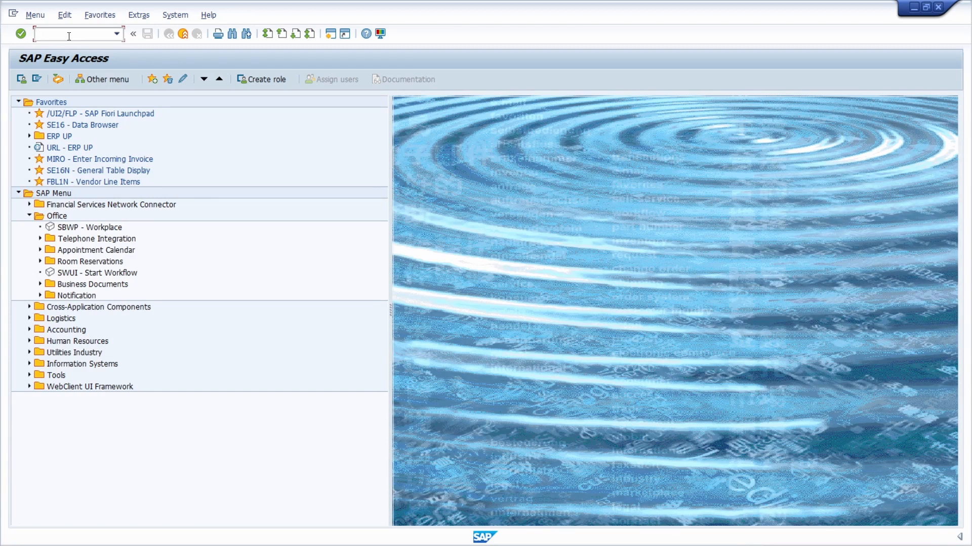
text(su3)
key(Return)
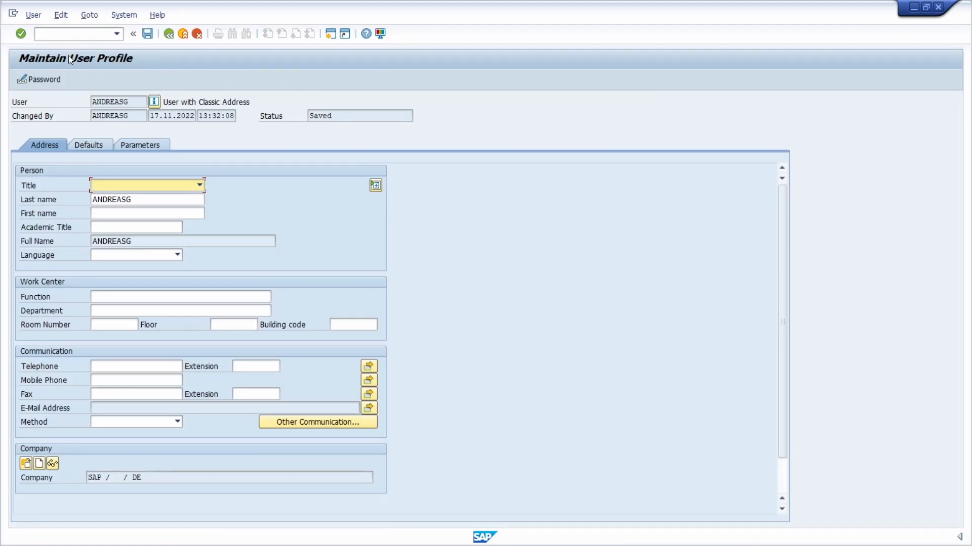
click(76, 144)
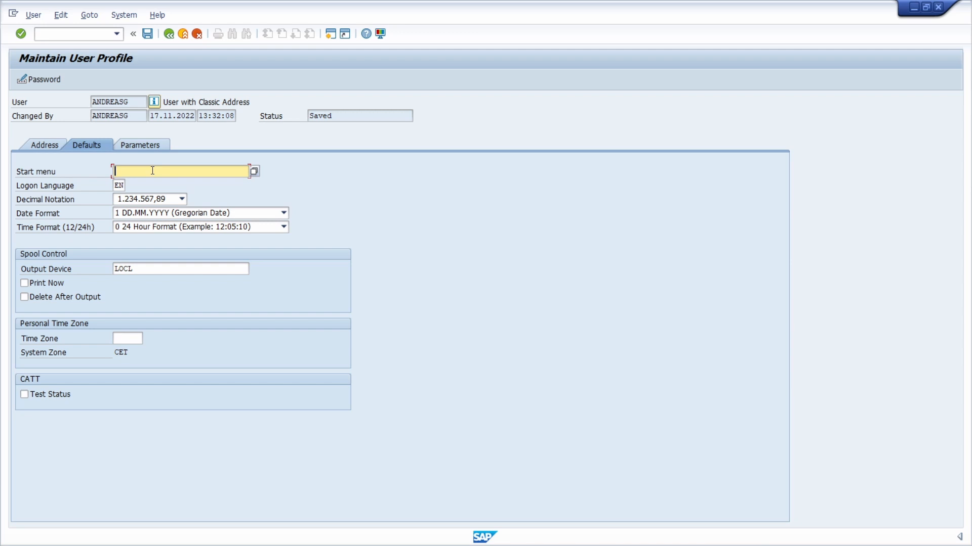
text(S000)
key(BackSpace)
key(BackSpace)
key(BackSpace)
key(BackSpace)
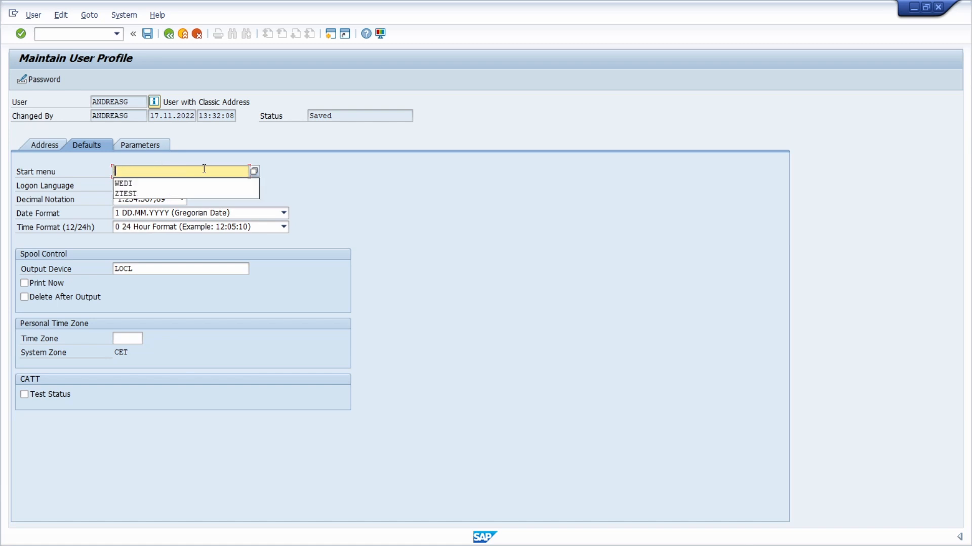
List the available area menus in the Start menu value help without restrictions, and close the list.
click(254, 169)
click(255, 171)
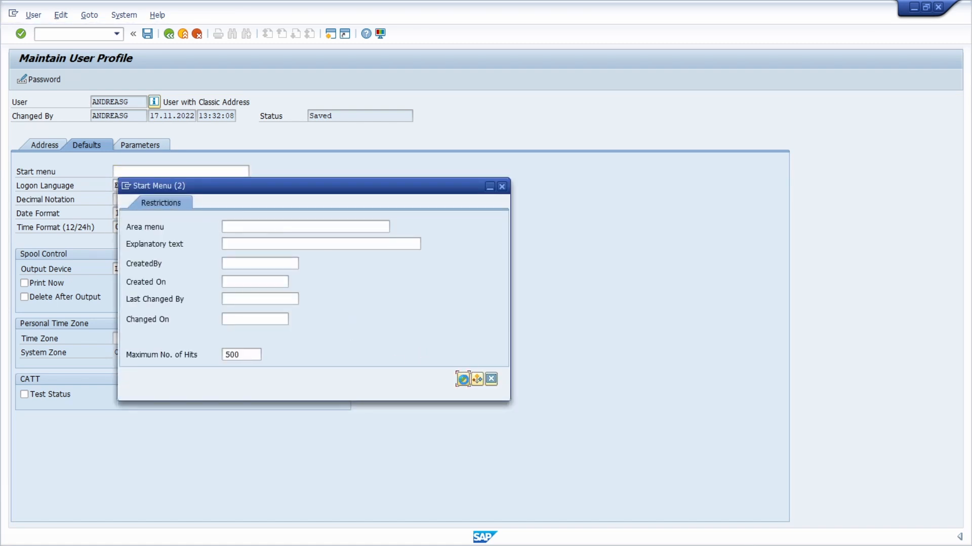
click(463, 379)
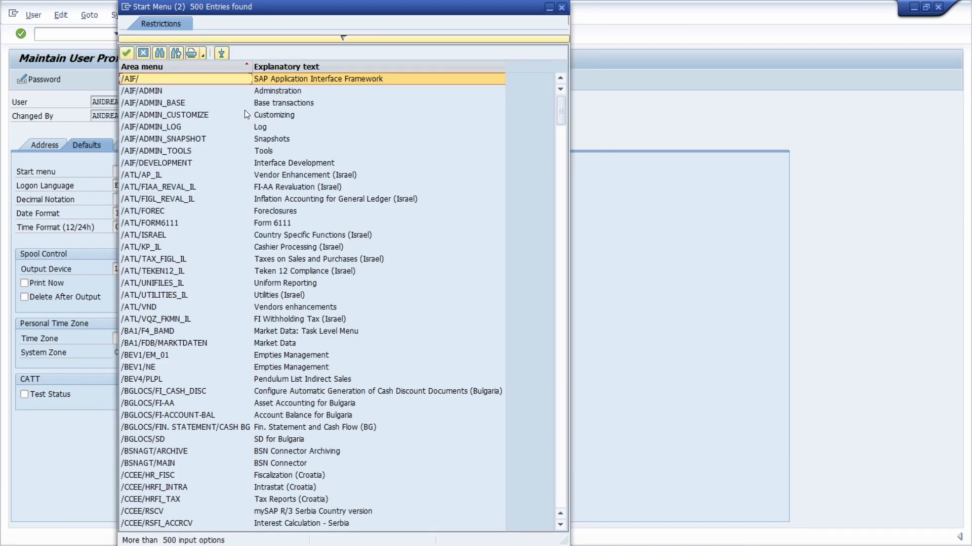
click(561, 7)
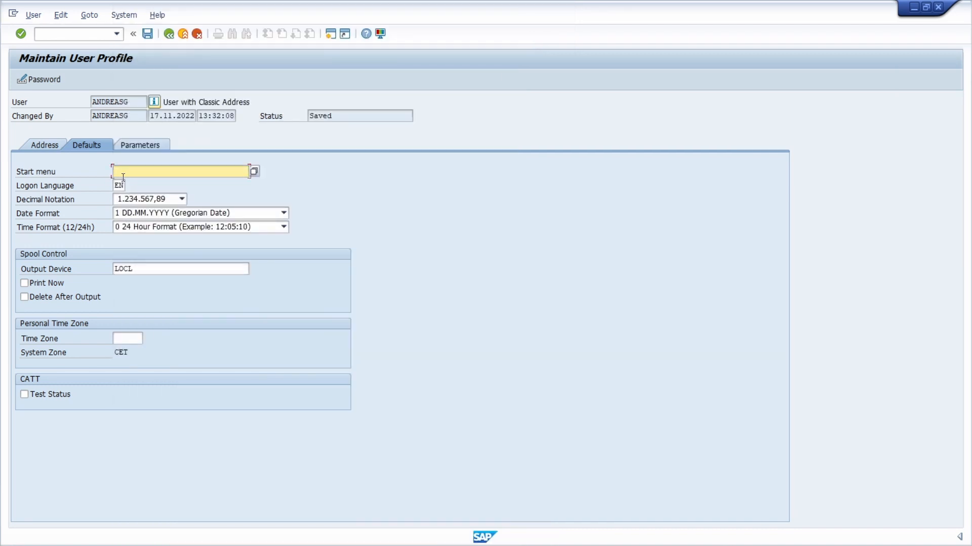
Set the user profile's start menu to WEDI and save the profile.
text(WEDI)
key(Return)
click(147, 33)
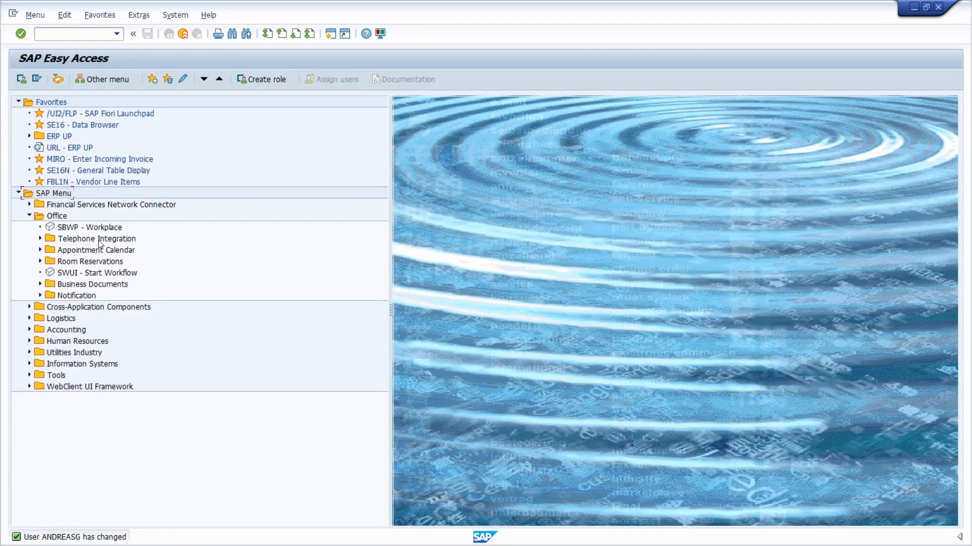
Reload the SAP menu to show the new start menu, and switch back to the standard menu S000.
click(31, 216)
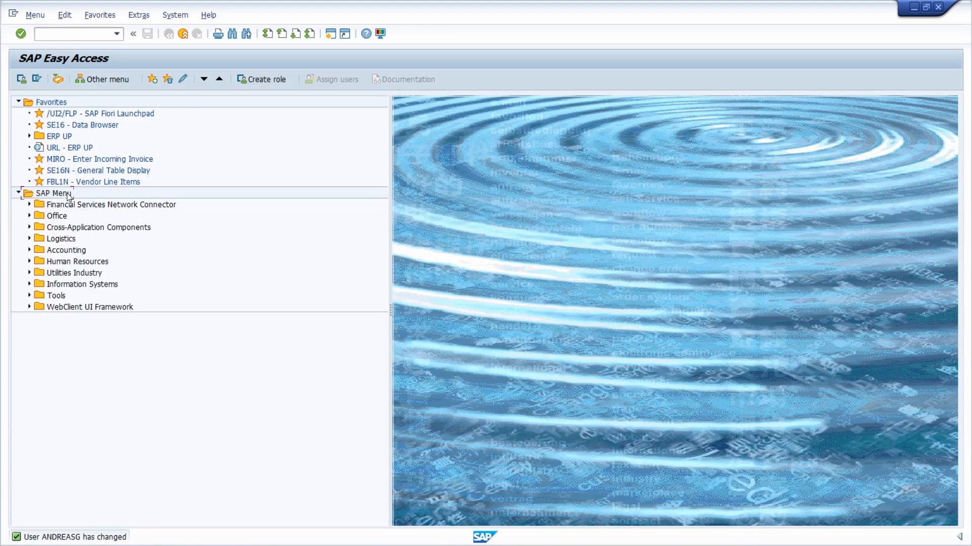
click(36, 78)
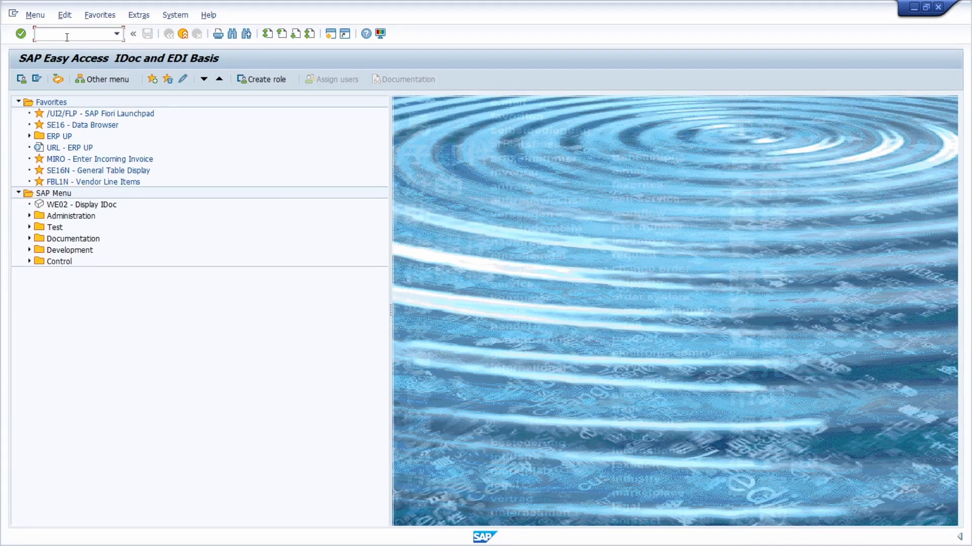
text(s000)
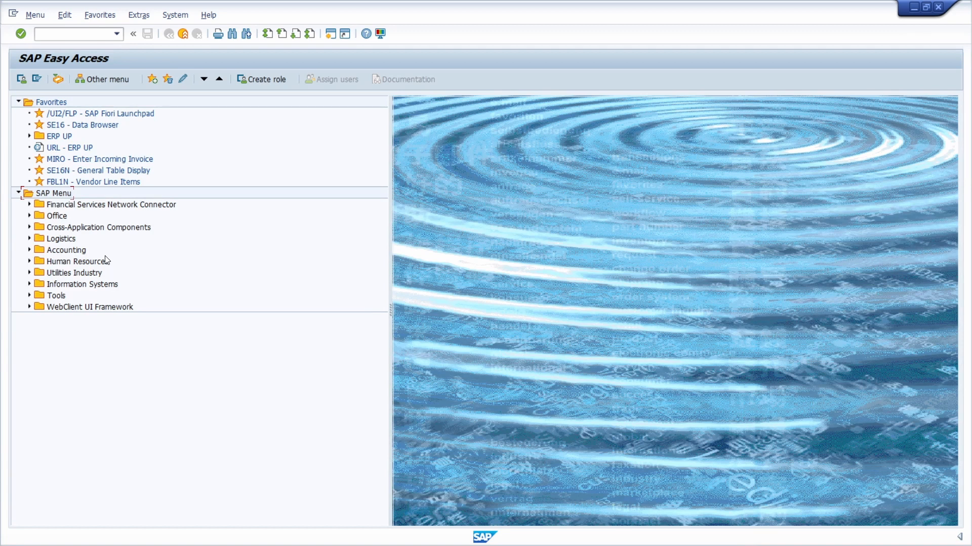
In transaction SE43N, create the area menu Z_ERP_UP with the description ERP UP.
click(74, 36)
text(se)
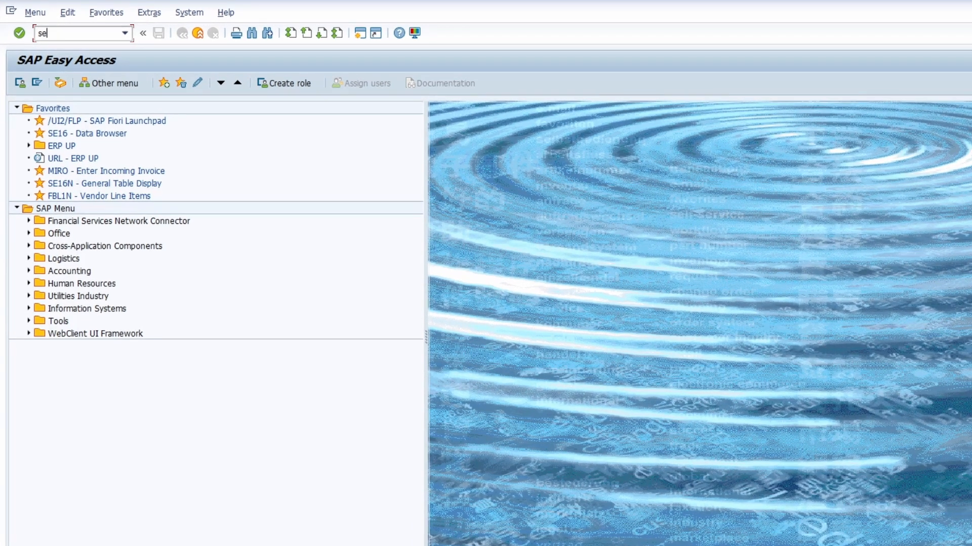
text(43n)
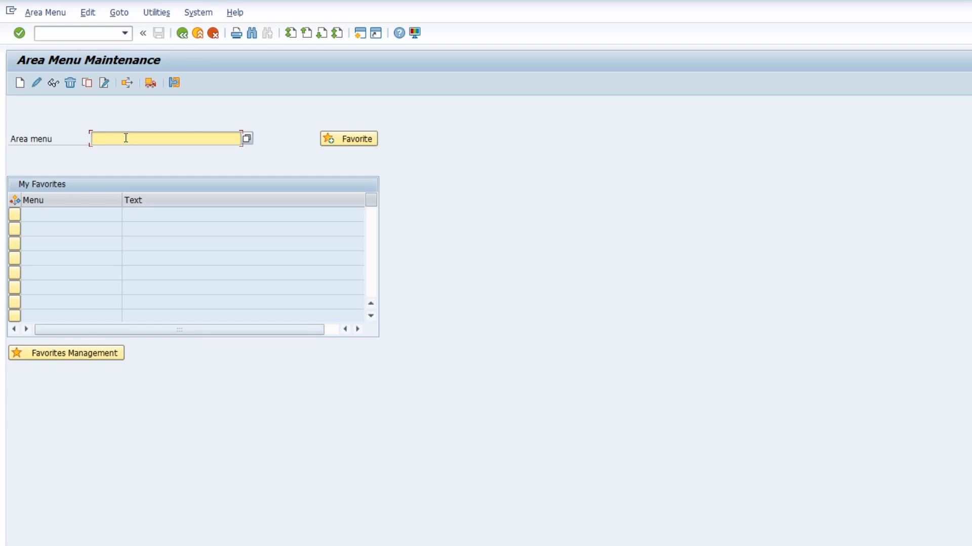
text(Z)
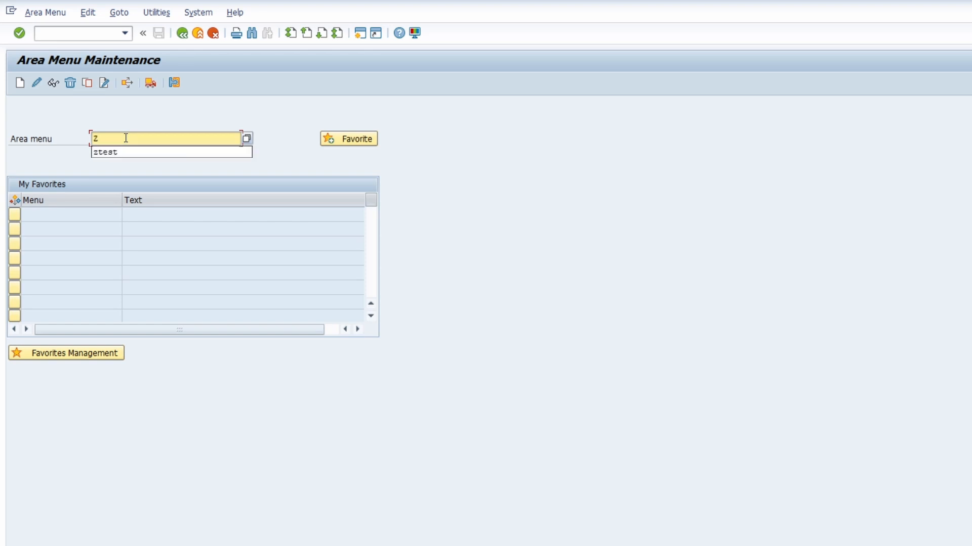
text(_ERP_UP)
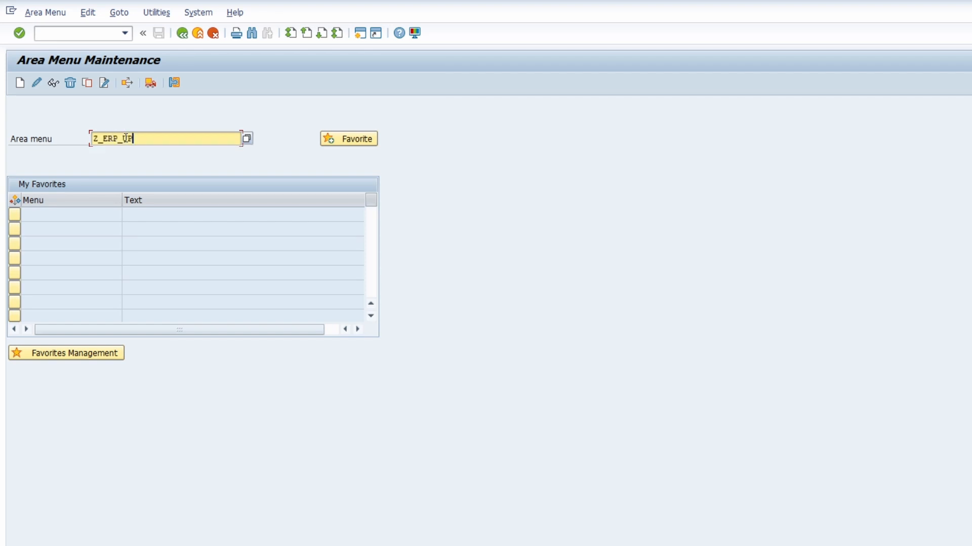
click(19, 84)
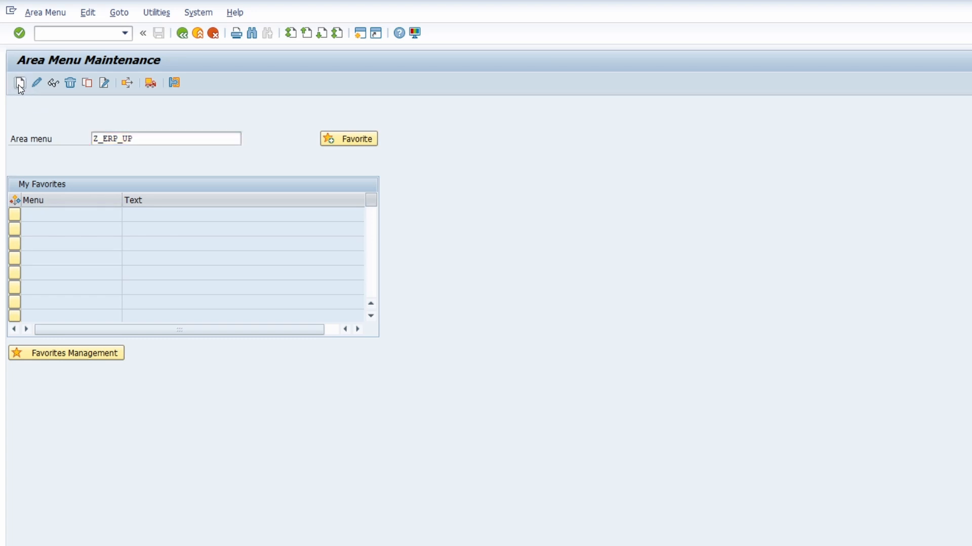
click(186, 162)
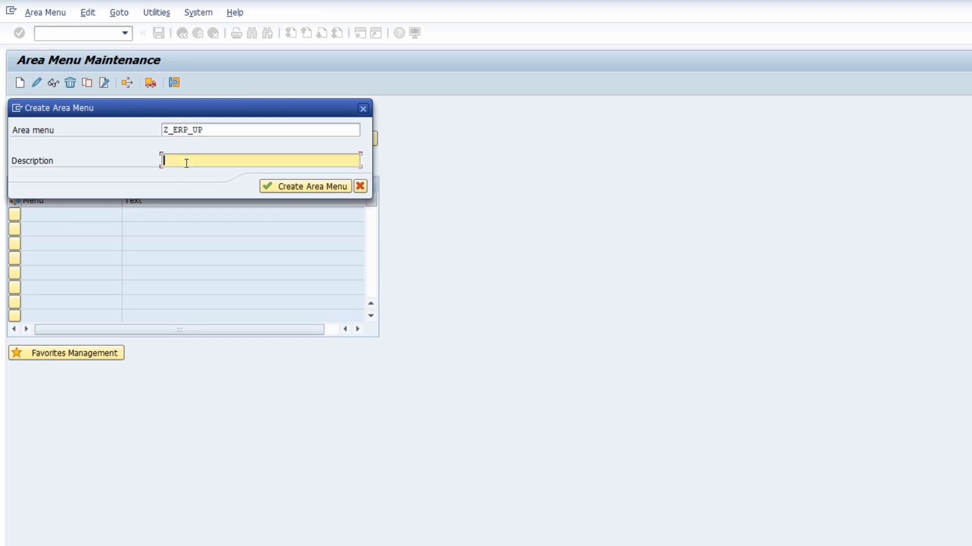
text(ERP UP)
click(290, 187)
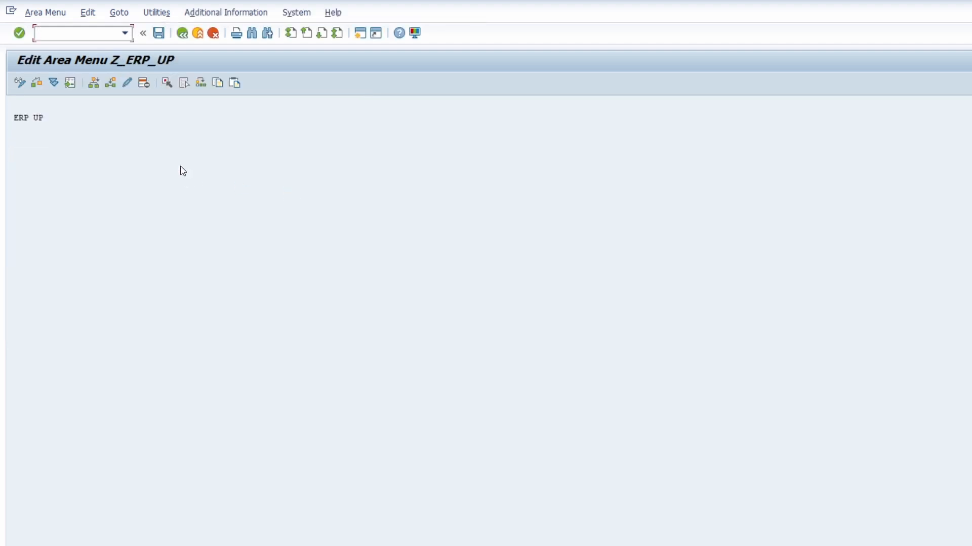
Add two new entries with the texts MIRO and SE16N below the ERP UP node.
click(26, 120)
click(94, 86)
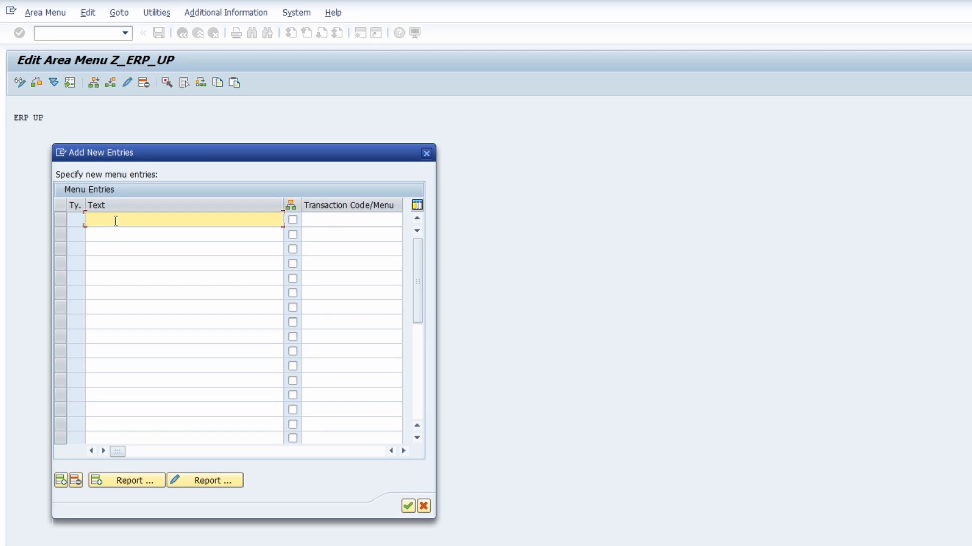
text(MIRO)
click(116, 230)
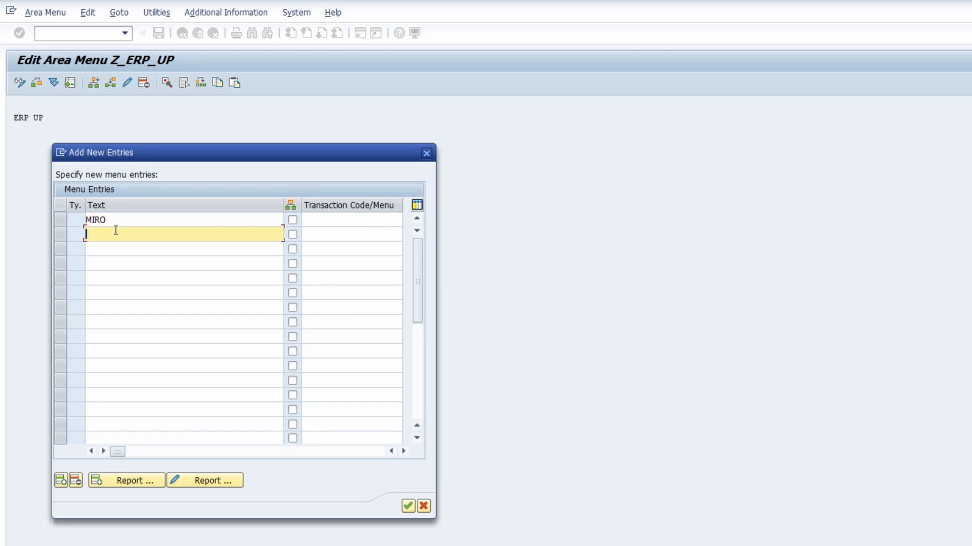
text(SE16N)
key(Return)
Assign transaction codes MIRO and SE16N to the menu entries of the same names.
click(326, 219)
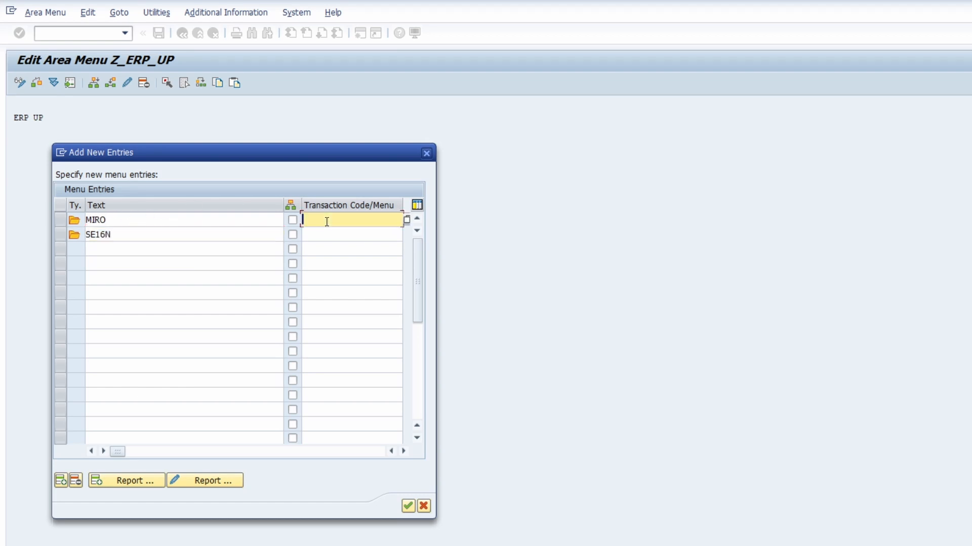
text(MIRO)
key(Down)
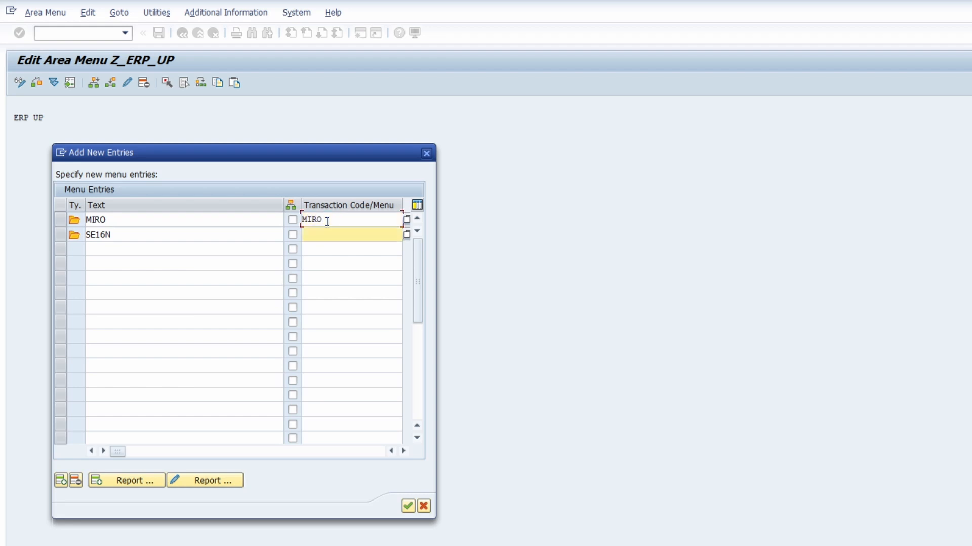
text(SE16N)
click(128, 236)
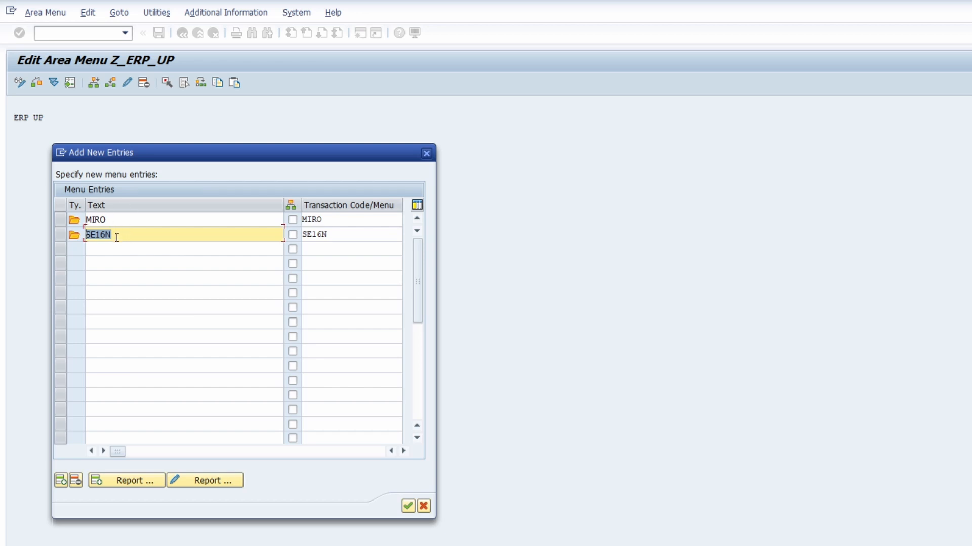
click(329, 234)
key(Return)
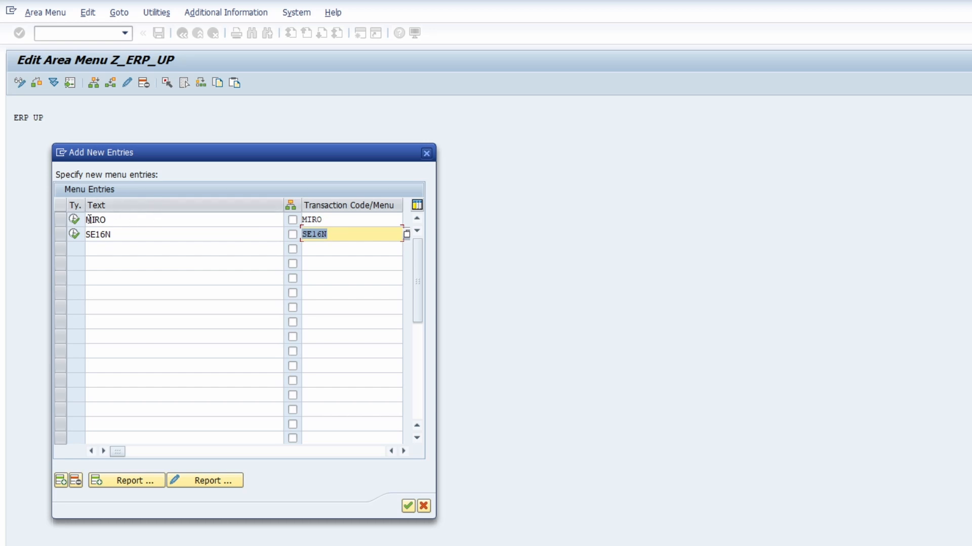
Accept the new entries and save the area menu in package $TMP.
click(408, 506)
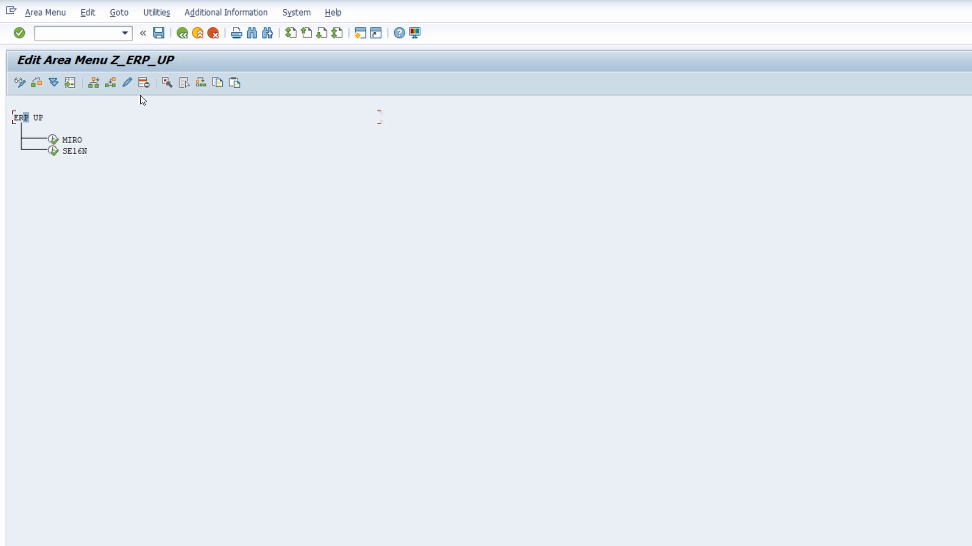
click(158, 34)
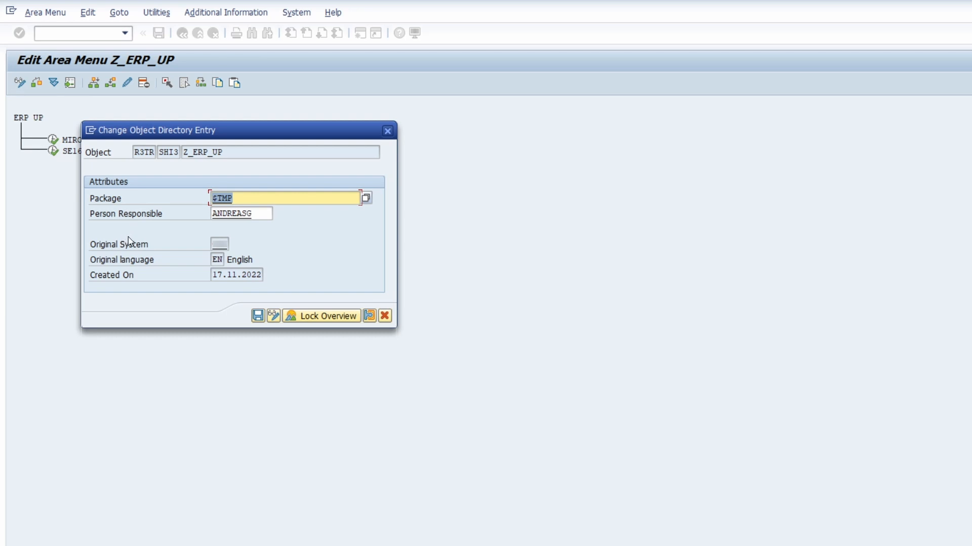
click(258, 316)
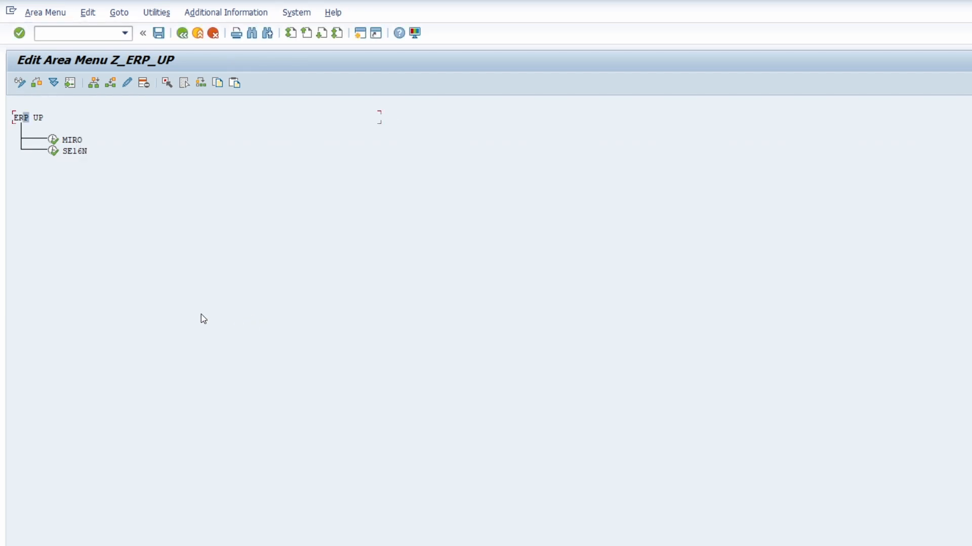
Return to SAP Easy Access and display the area menu Z_ERP_UP.
click(72, 31)
text(/n)
key(Return)
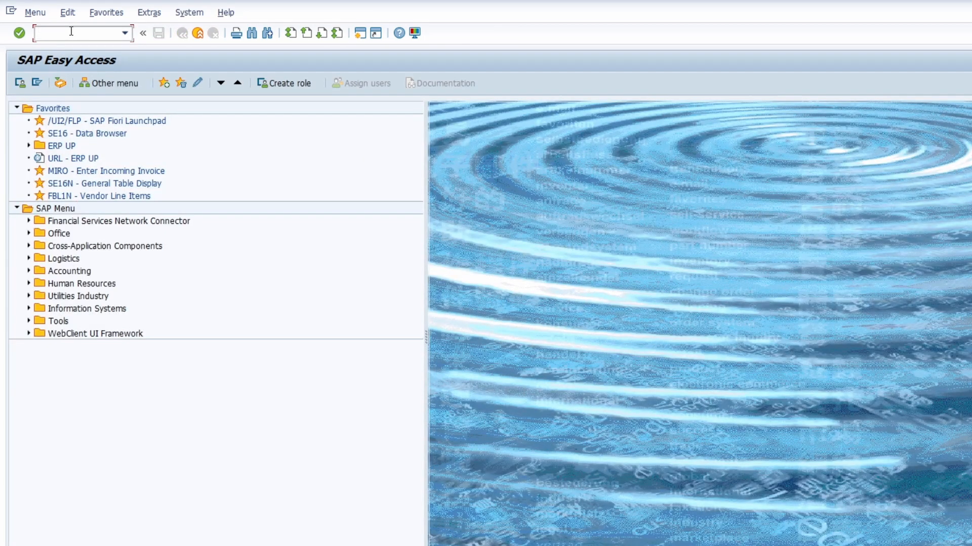
text(Z_ERP_UP)
key(Return)
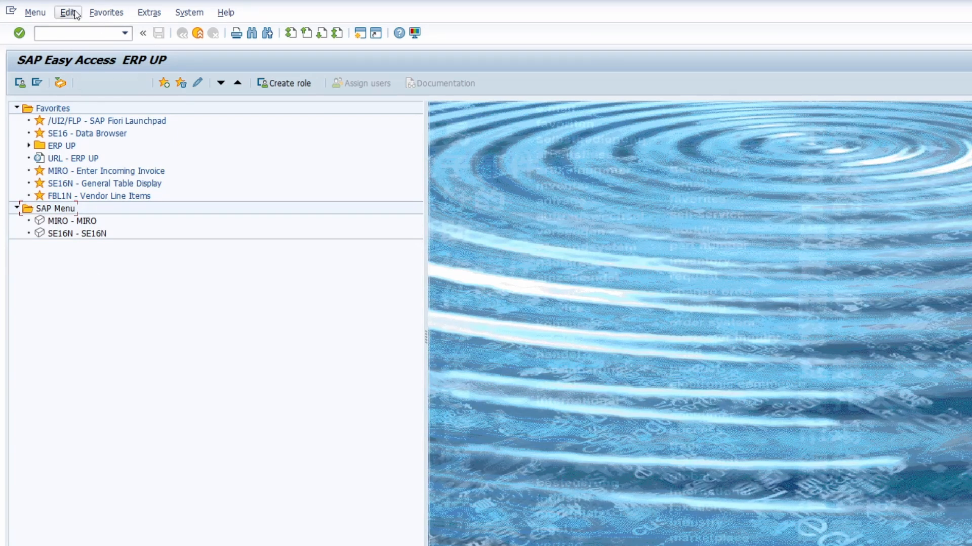
In transaction SU3, set the default start menu to Z_ERP_UP and save the user profile.
click(63, 34)
text(su3)
key(Return)
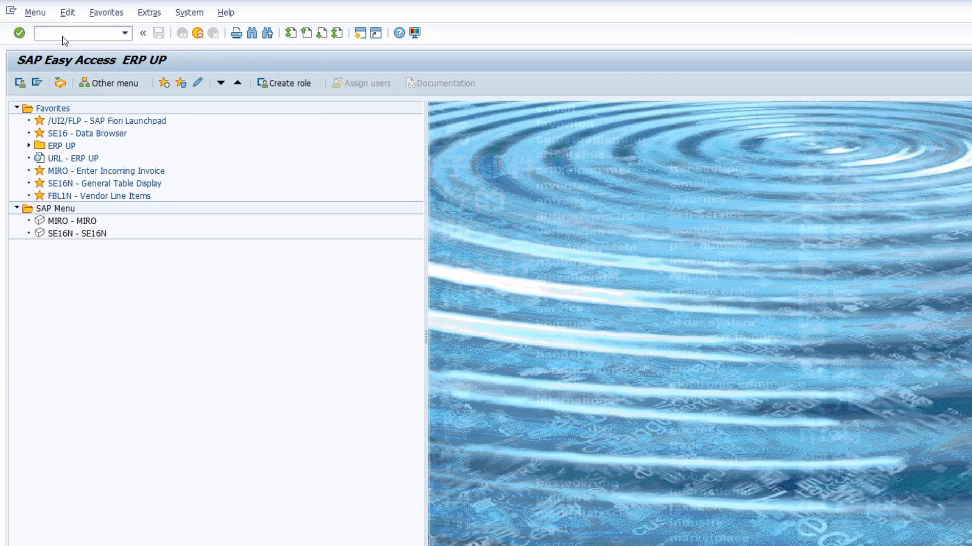
click(107, 156)
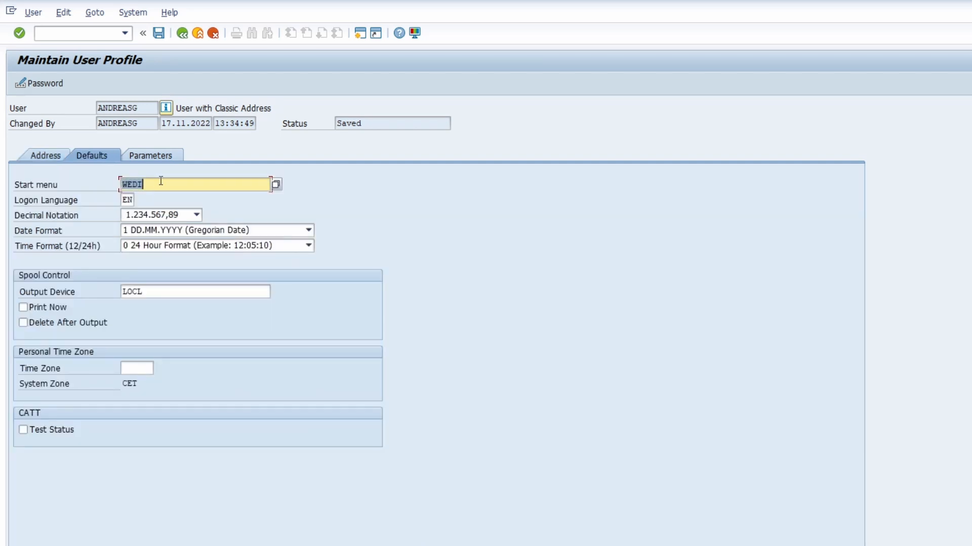
text(z_erp_up)
key(Return)
click(158, 33)
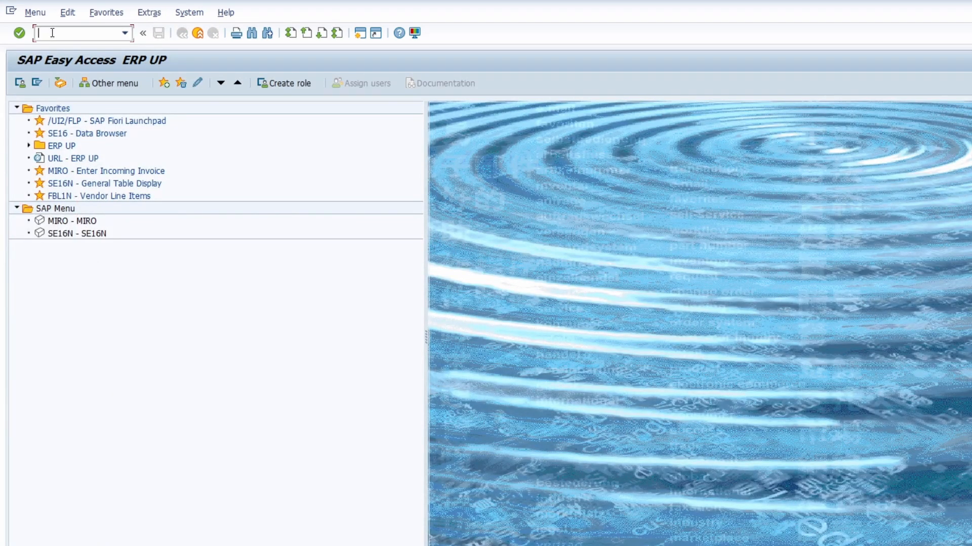
Display the area menu WEDI in SAP Easy Access, and switch back to the user's start menu.
text(wedi)
key(Return)
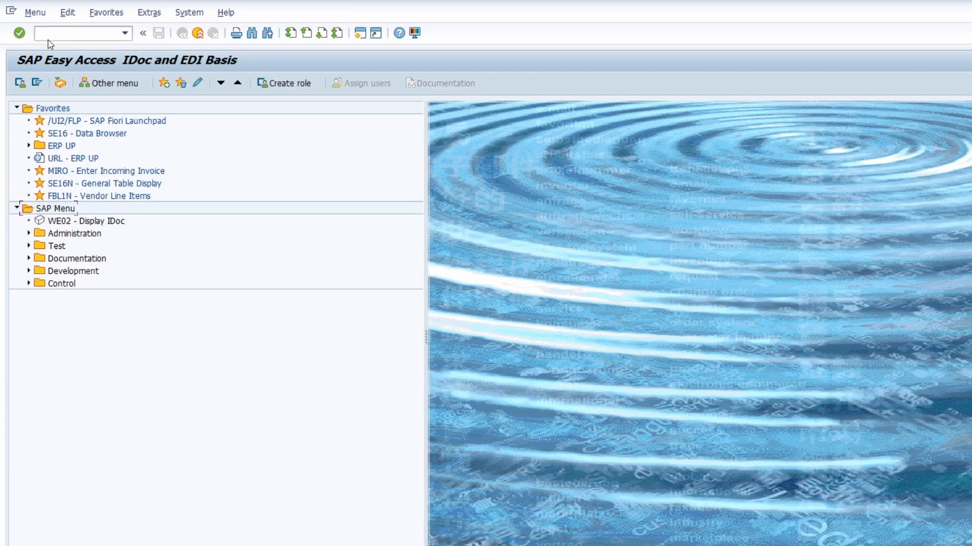
click(35, 84)
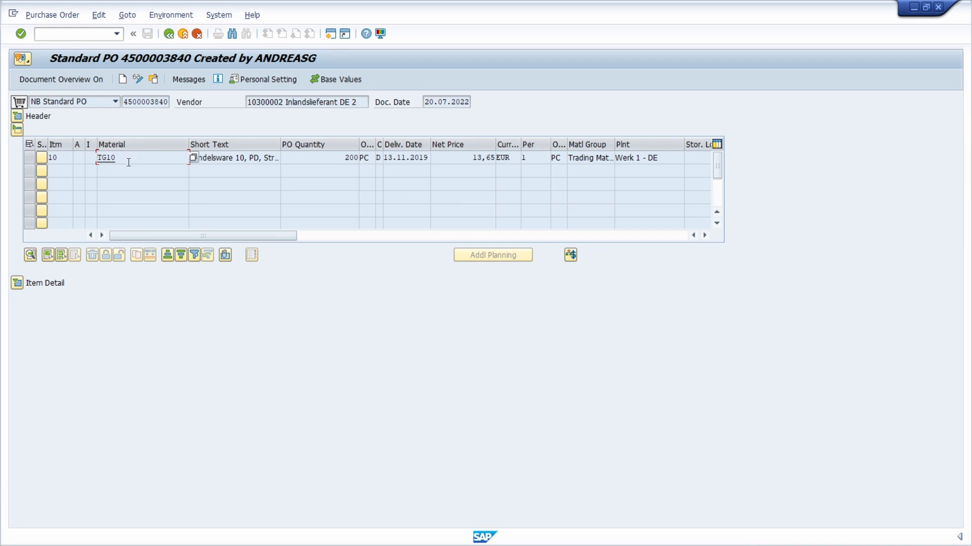
Display the material master of TG10 from item 10 of the standard purchase order.
double_click(114, 158)
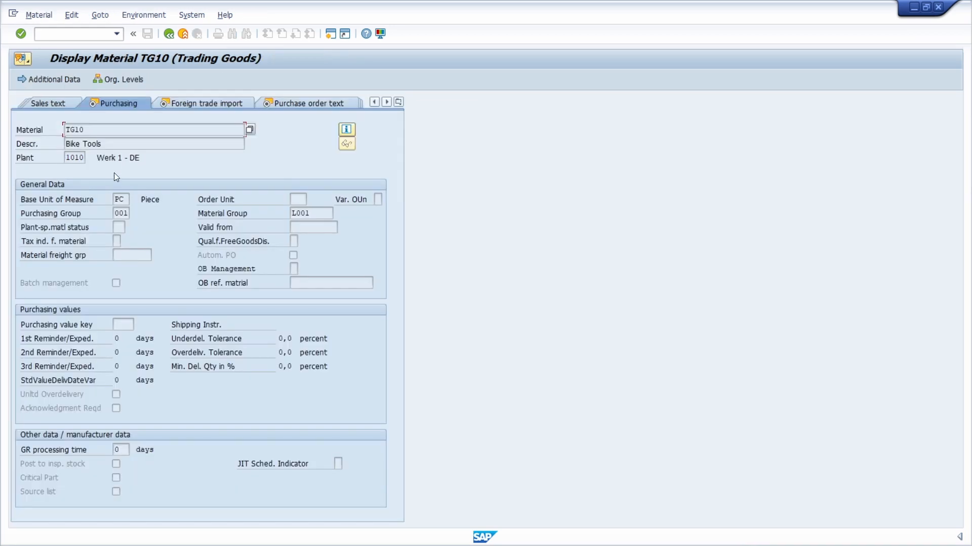
Check the transaction code of the displayed material screen and open transaction MM03 in a new session.
click(960, 536)
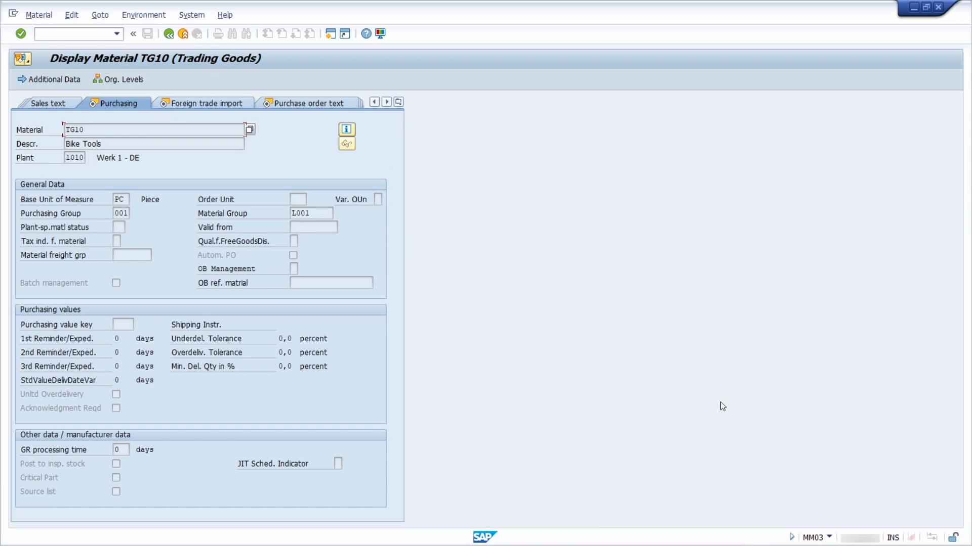
click(791, 537)
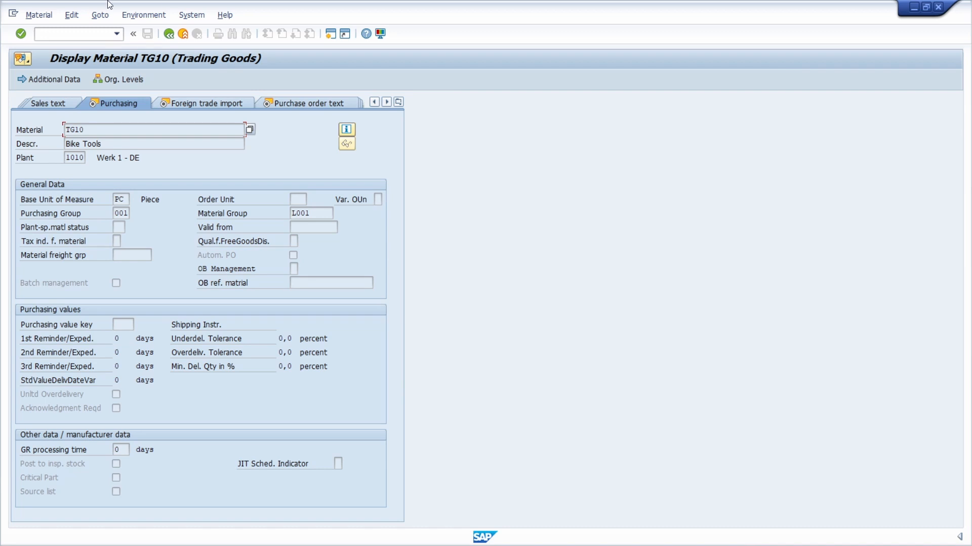
click(65, 32)
text(/omm03)
key(Return)
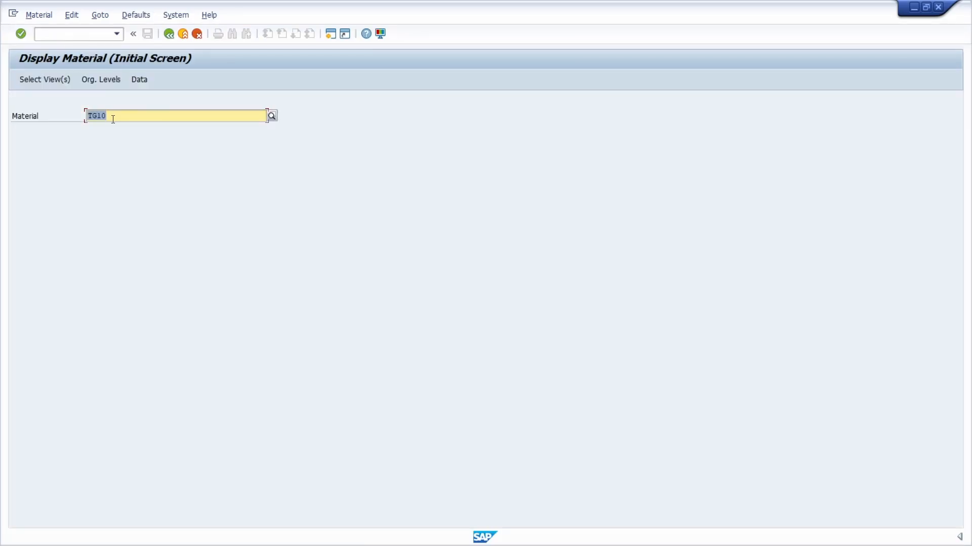
Display material TG10 with both Basic Data views, both Sales Org. Data views and Sales: General/Plant Data, leaving the organizational levels blank.
key(Return)
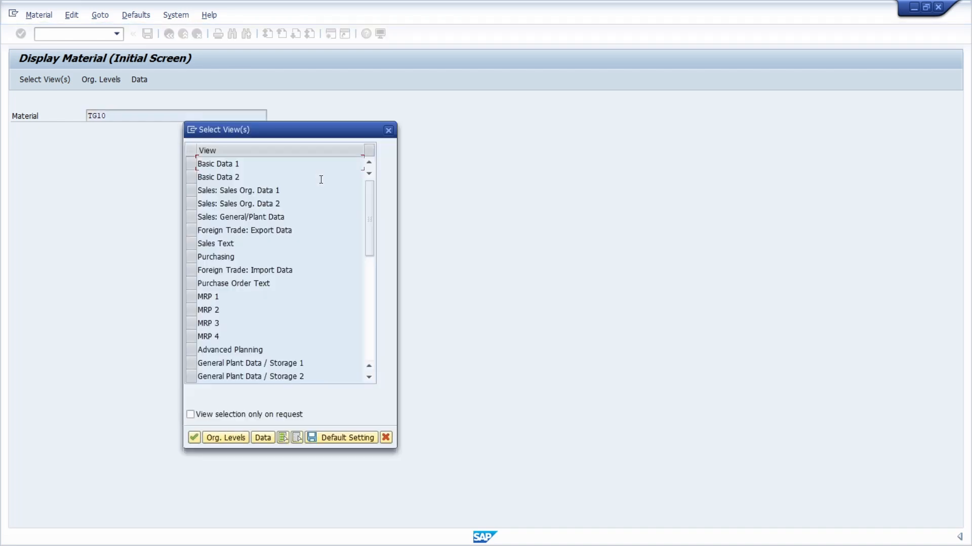
click(195, 163)
click(190, 177)
click(191, 204)
click(192, 190)
click(191, 217)
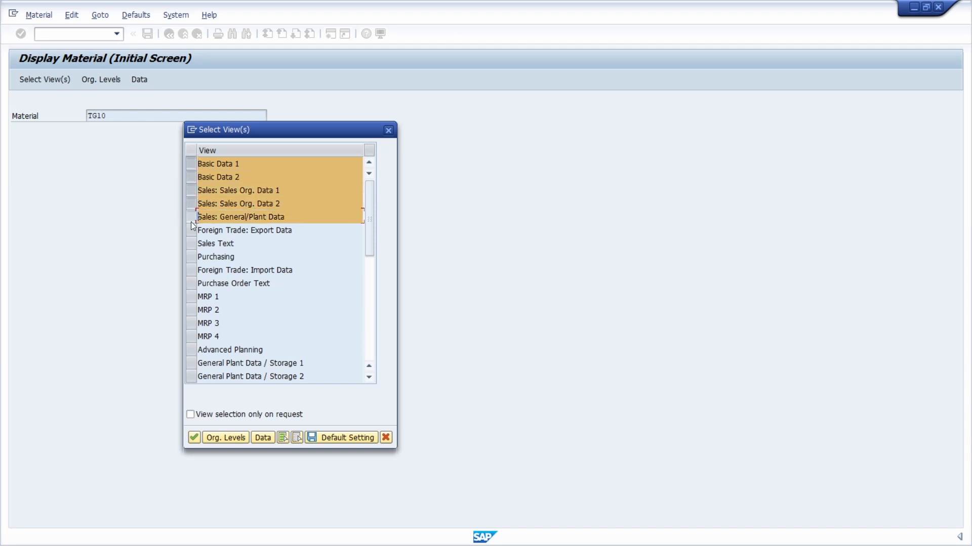
click(193, 438)
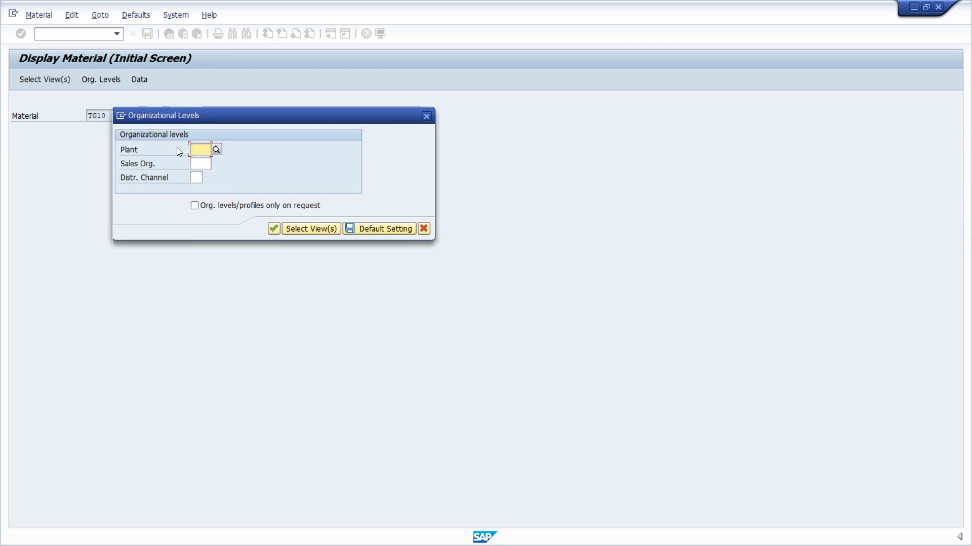
click(275, 228)
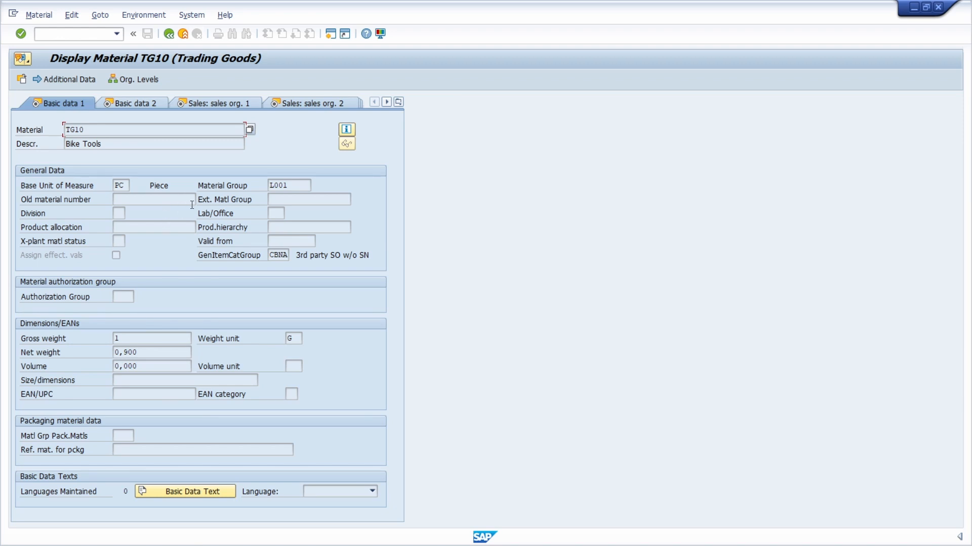
Switch to the session with the purchase order and display the vendor's business partner record from its header.
key(alt+Tab)
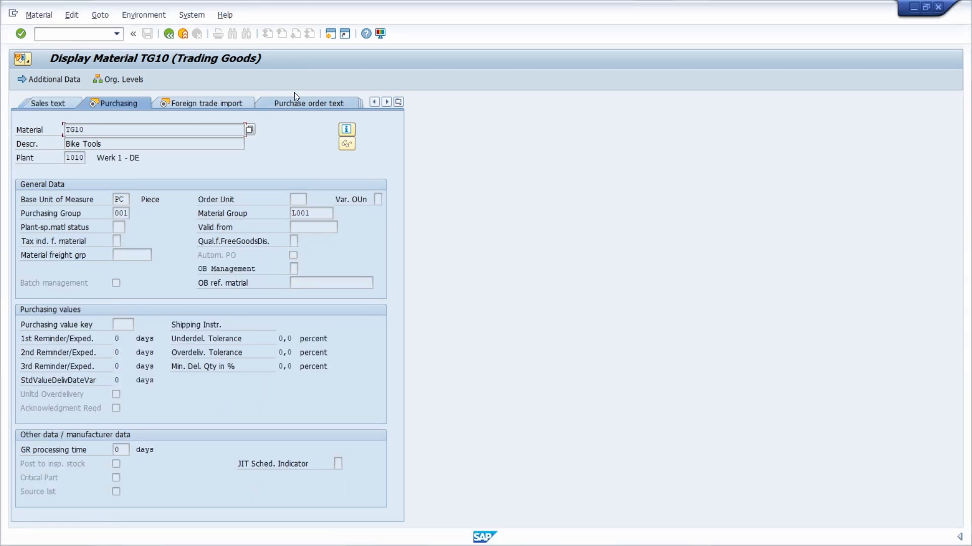
click(169, 35)
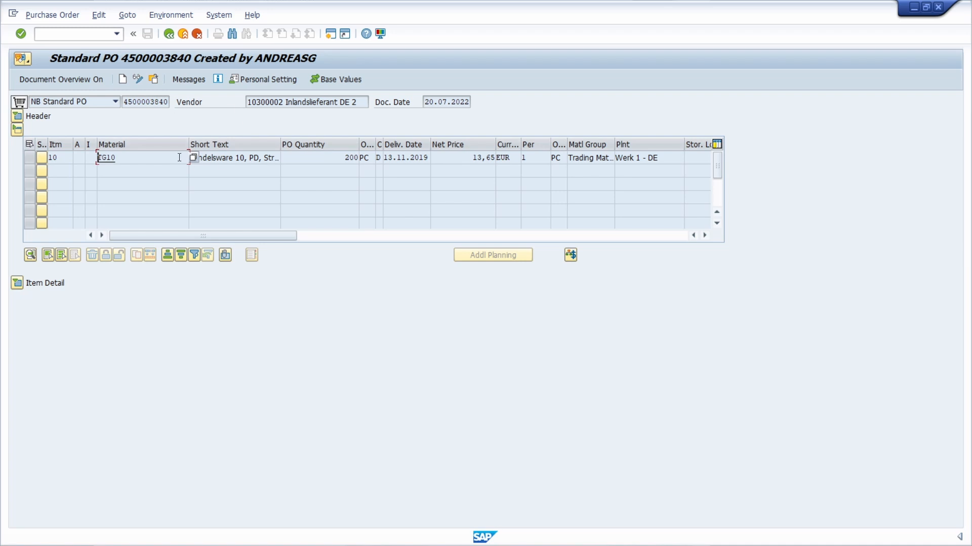
double_click(270, 104)
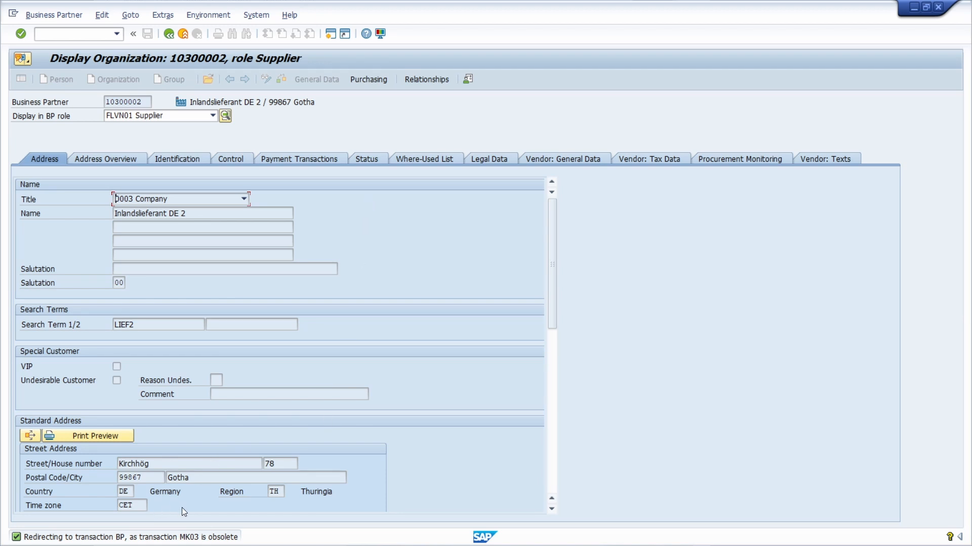
Go back from the vendor record to the purchase order, and leave it for SAP Easy Access.
click(169, 33)
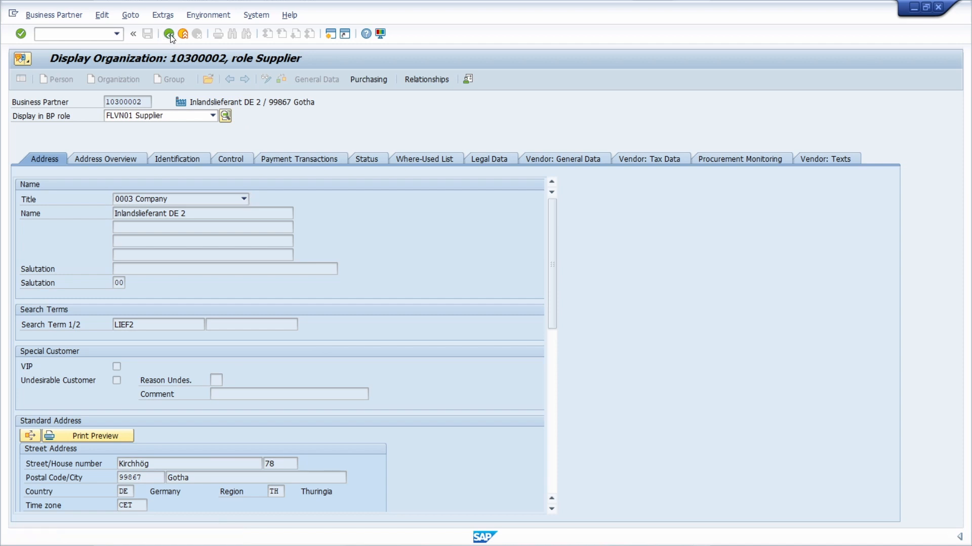
click(228, 159)
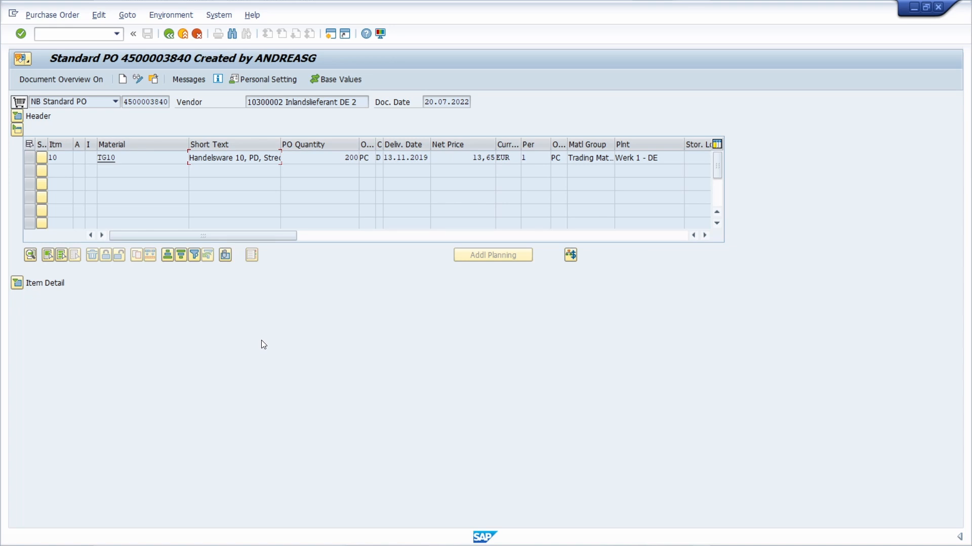
key(F3)
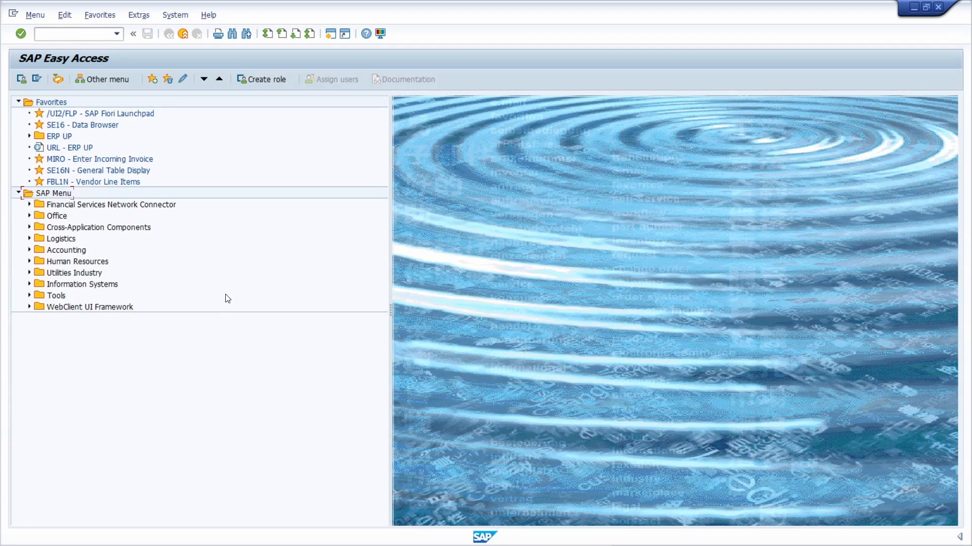
Open a new SAP Easy Access session and start transaction SE16N in a further session.
click(330, 34)
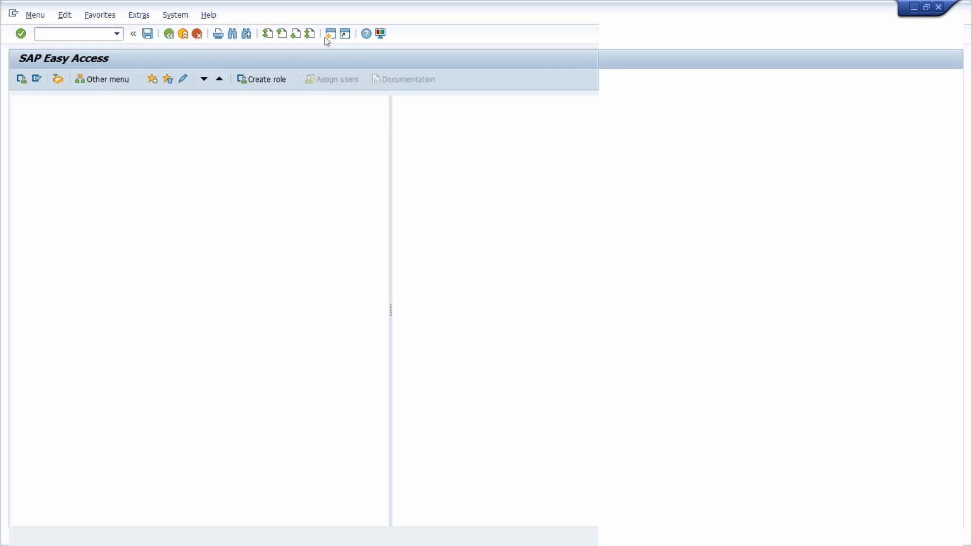
text(/o)
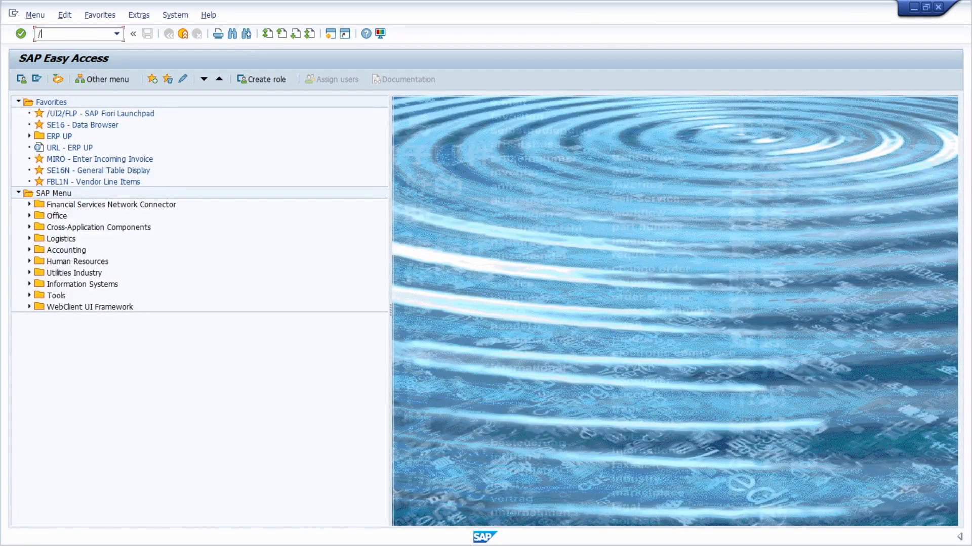
text(se16n)
key(Return)
Keep opening new sessions until the session limit is reached, and close the information message.
click(331, 37)
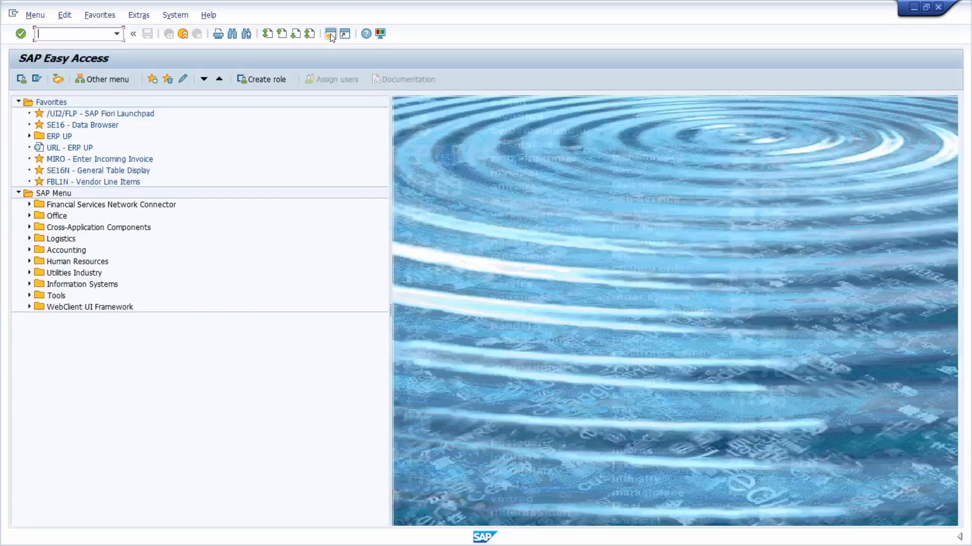
click(332, 38)
click(331, 37)
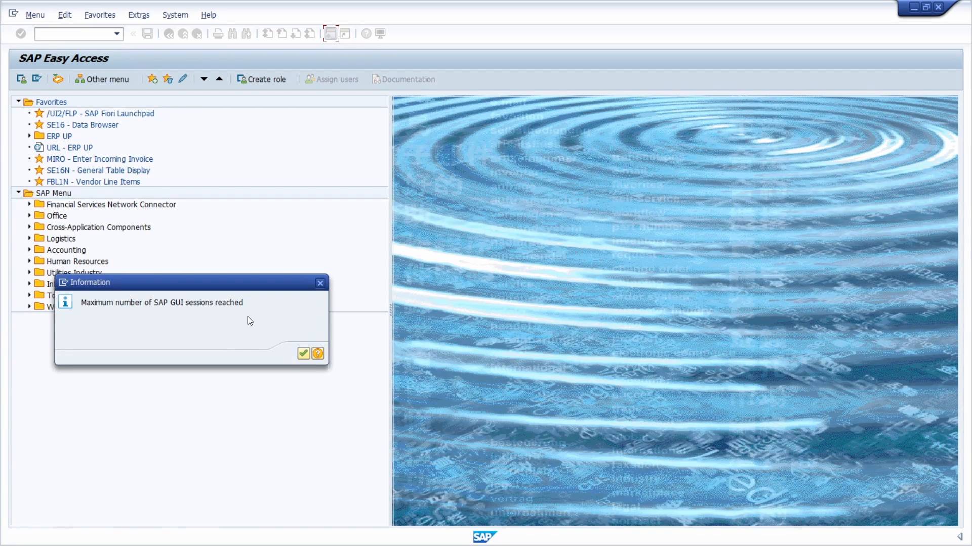
click(303, 354)
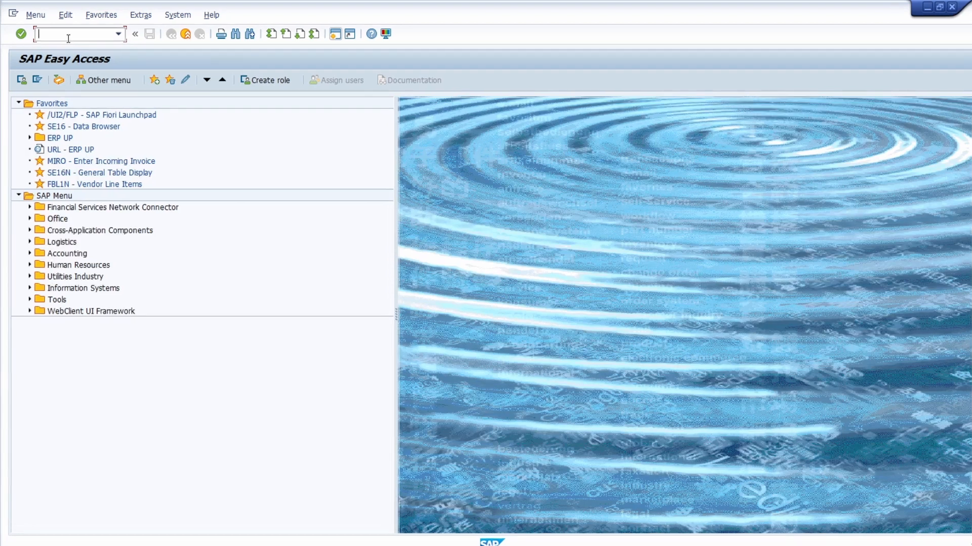
Display the details of profile parameter rdisp/max_alt_modes in transaction RZ11.
text(rz11)
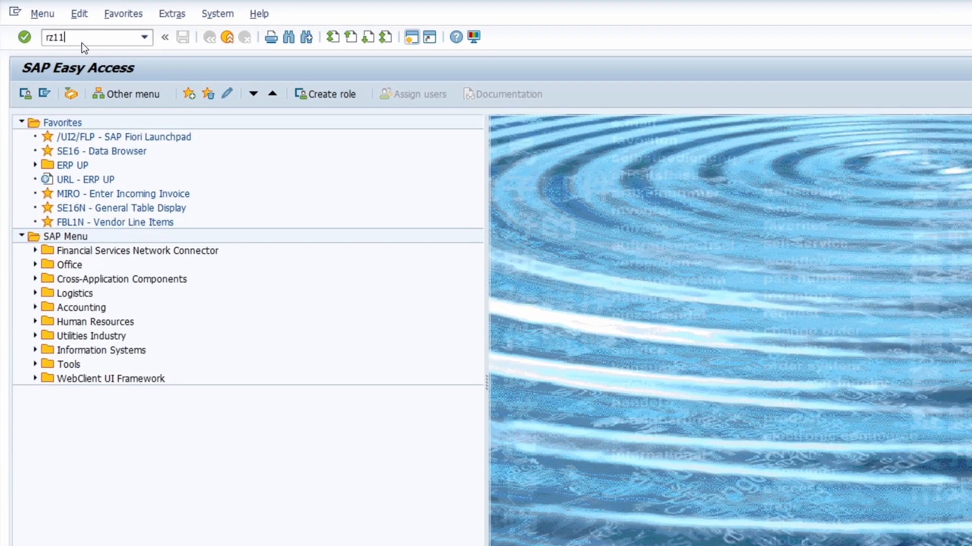
key(Return)
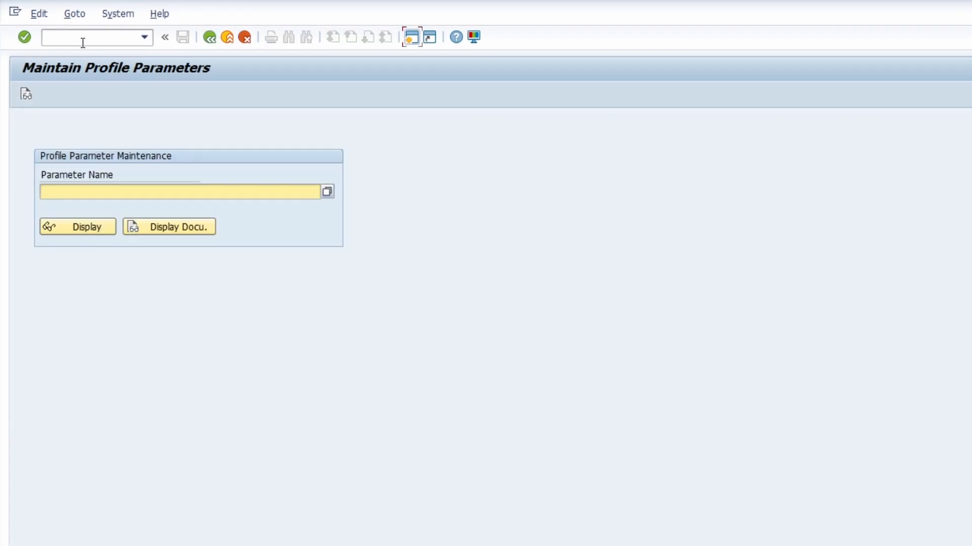
text(rdisp/max_alt_modes)
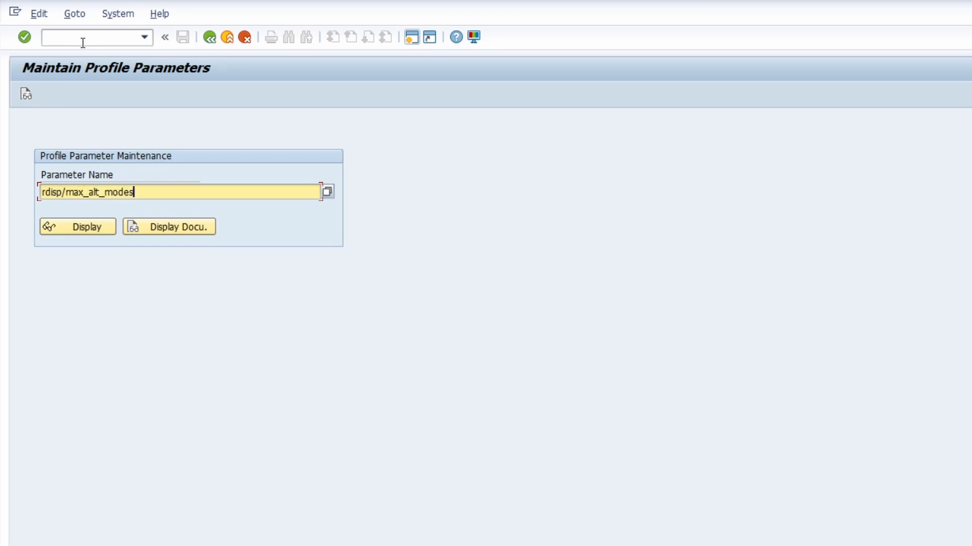
key(Return)
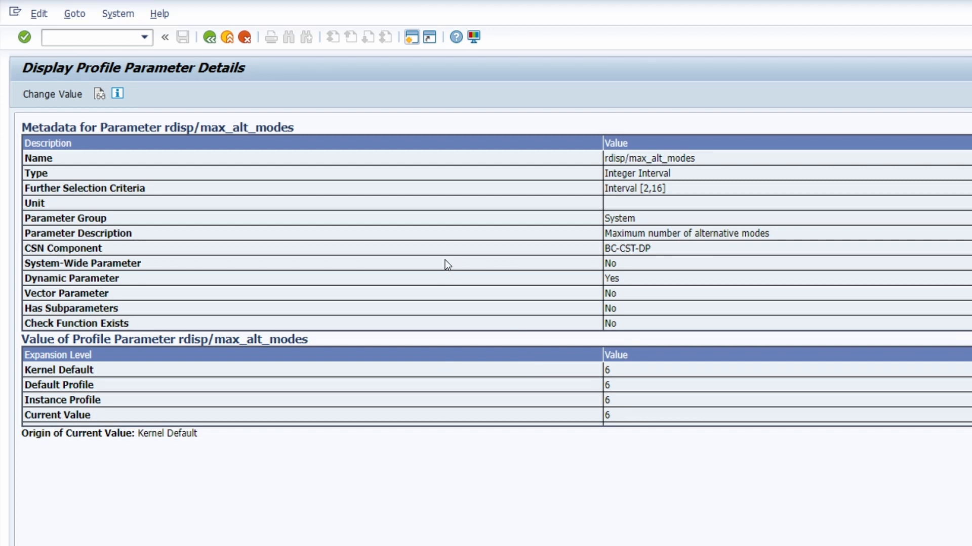
Replace the profile parameter display with transaction SE16N in the same session.
click(103, 41)
text(/nse16n)
key(Return)
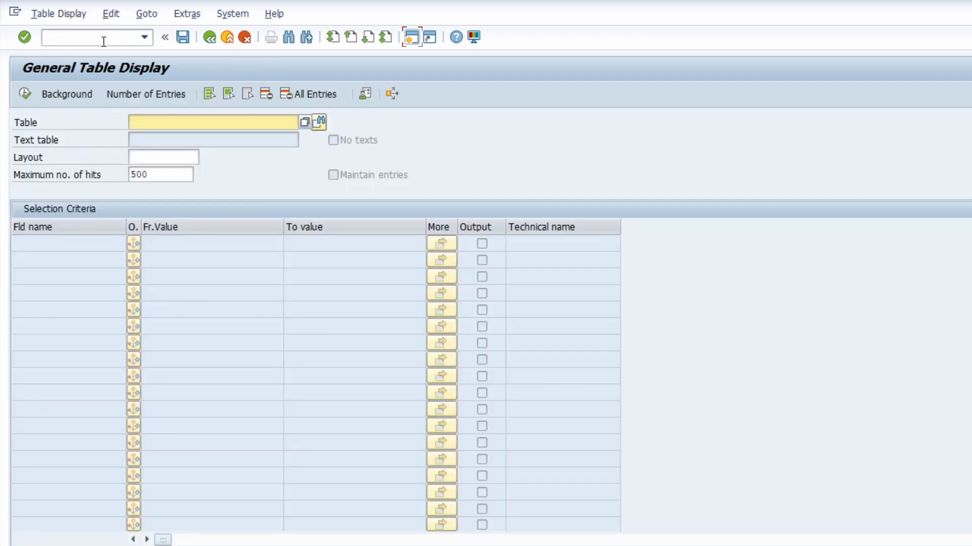